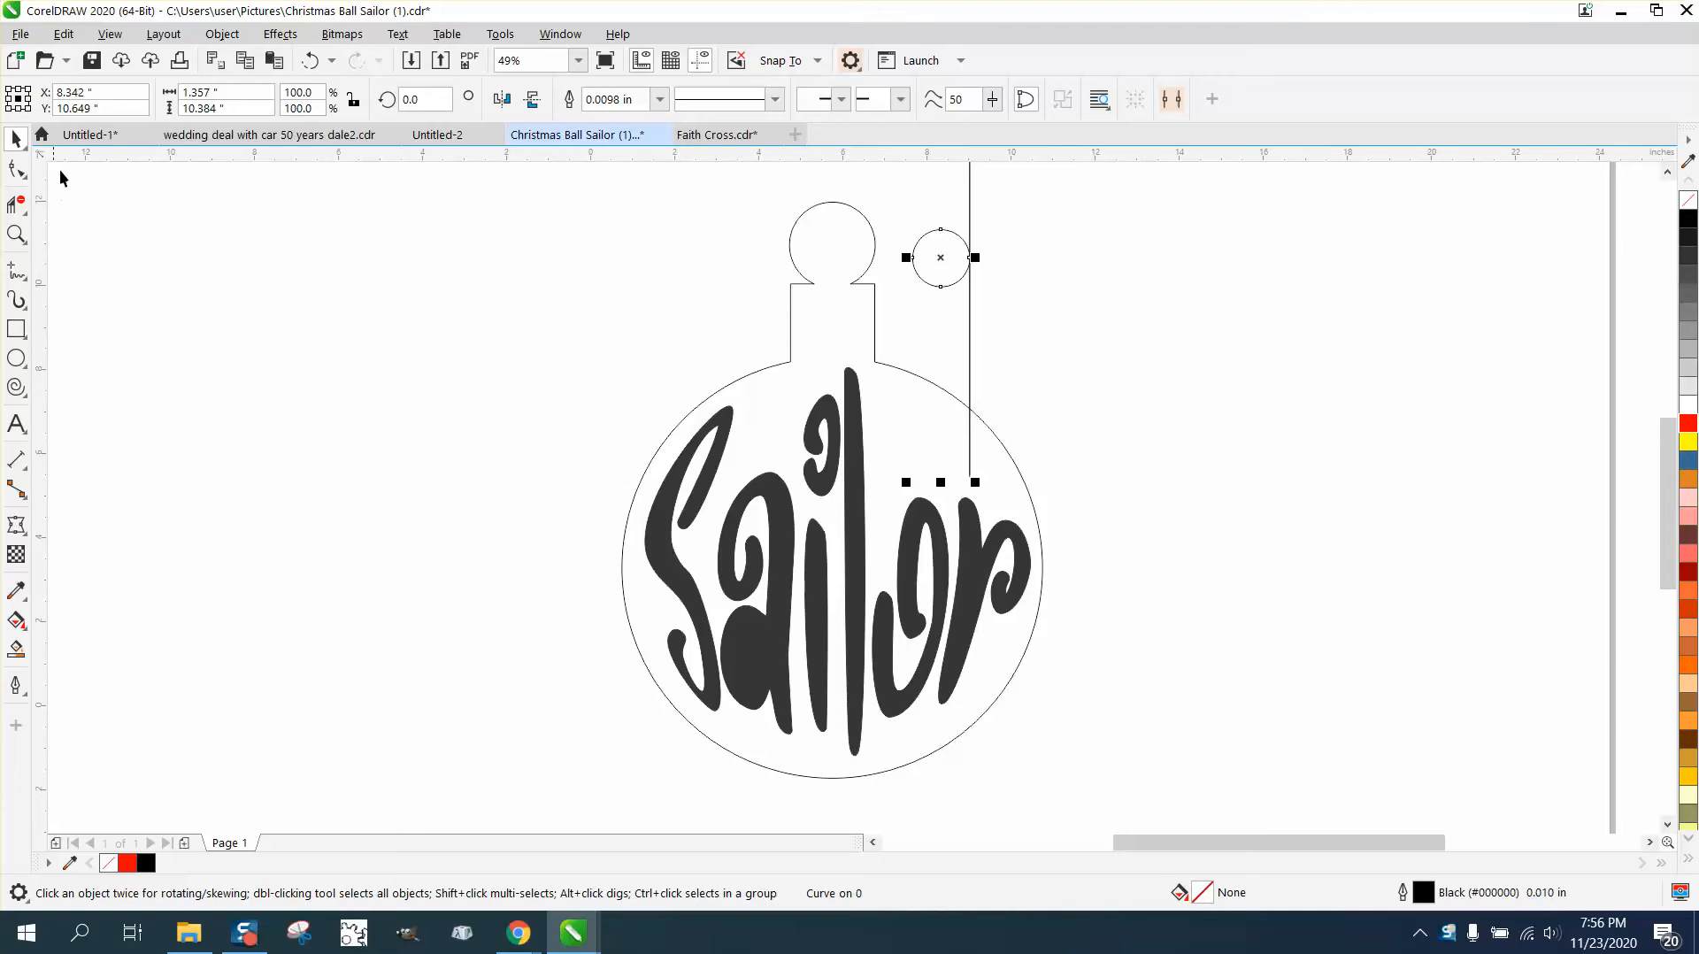
- Undo the last circle move, set the nudge distance to 2 inches, and nudge the inner circle with its attached line 8 inches right
click(313, 61)
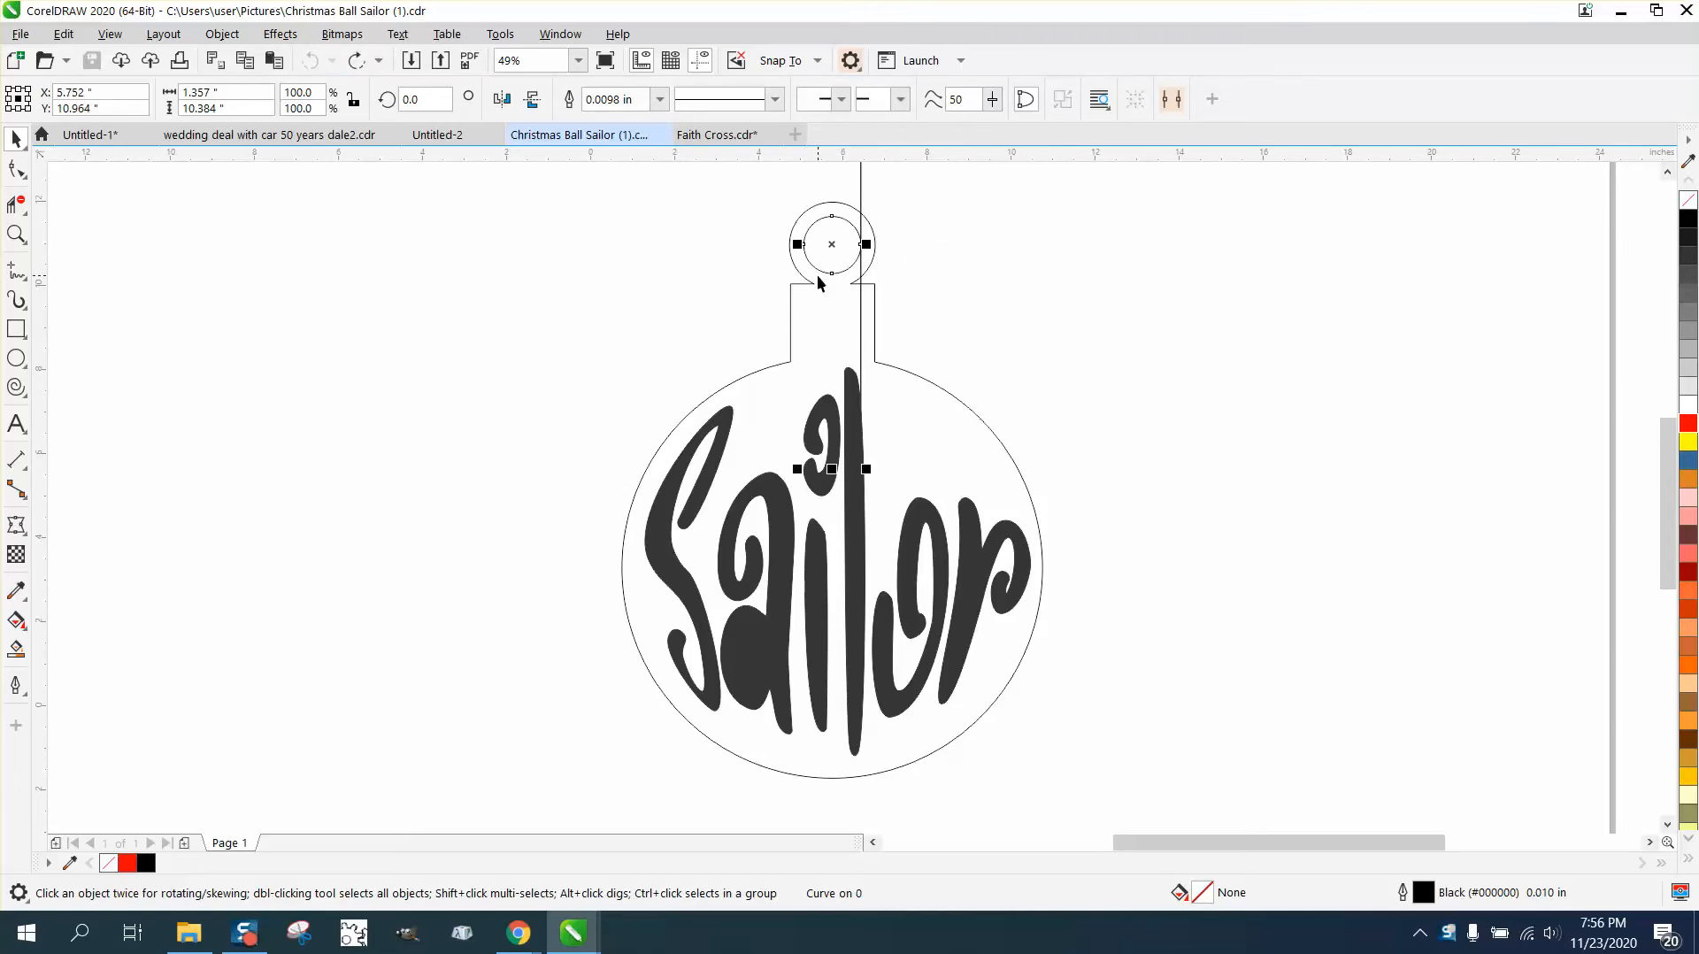
click(1100, 368)
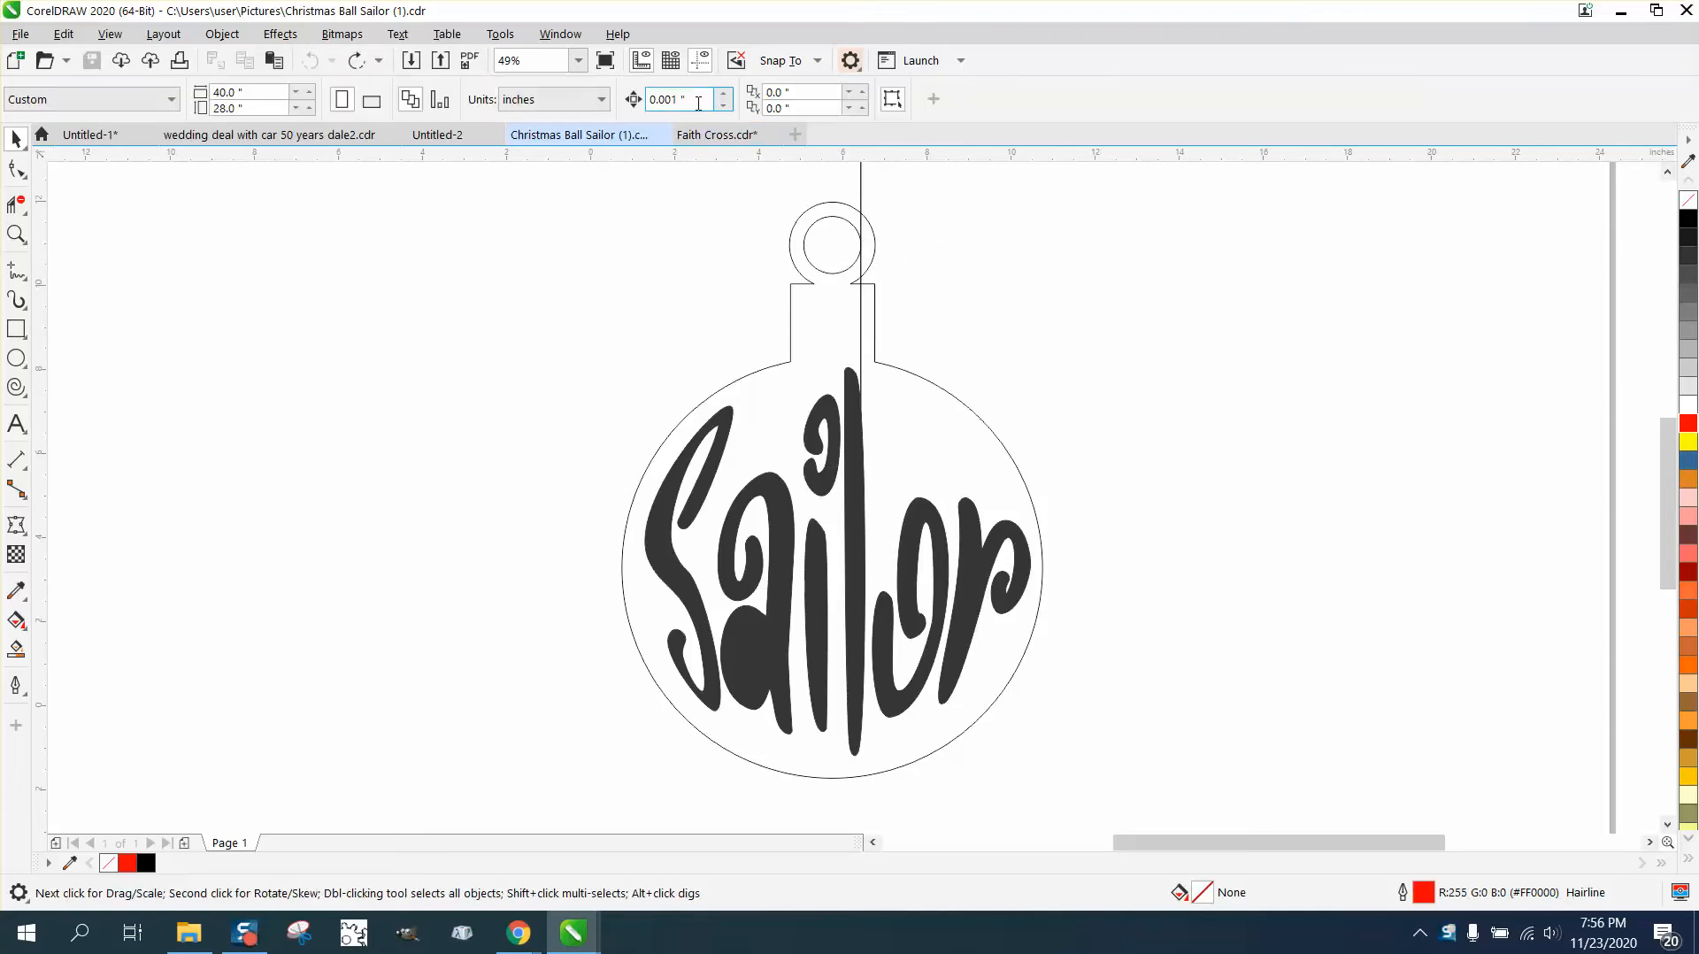
text(2)
click(861, 246)
key(Right)
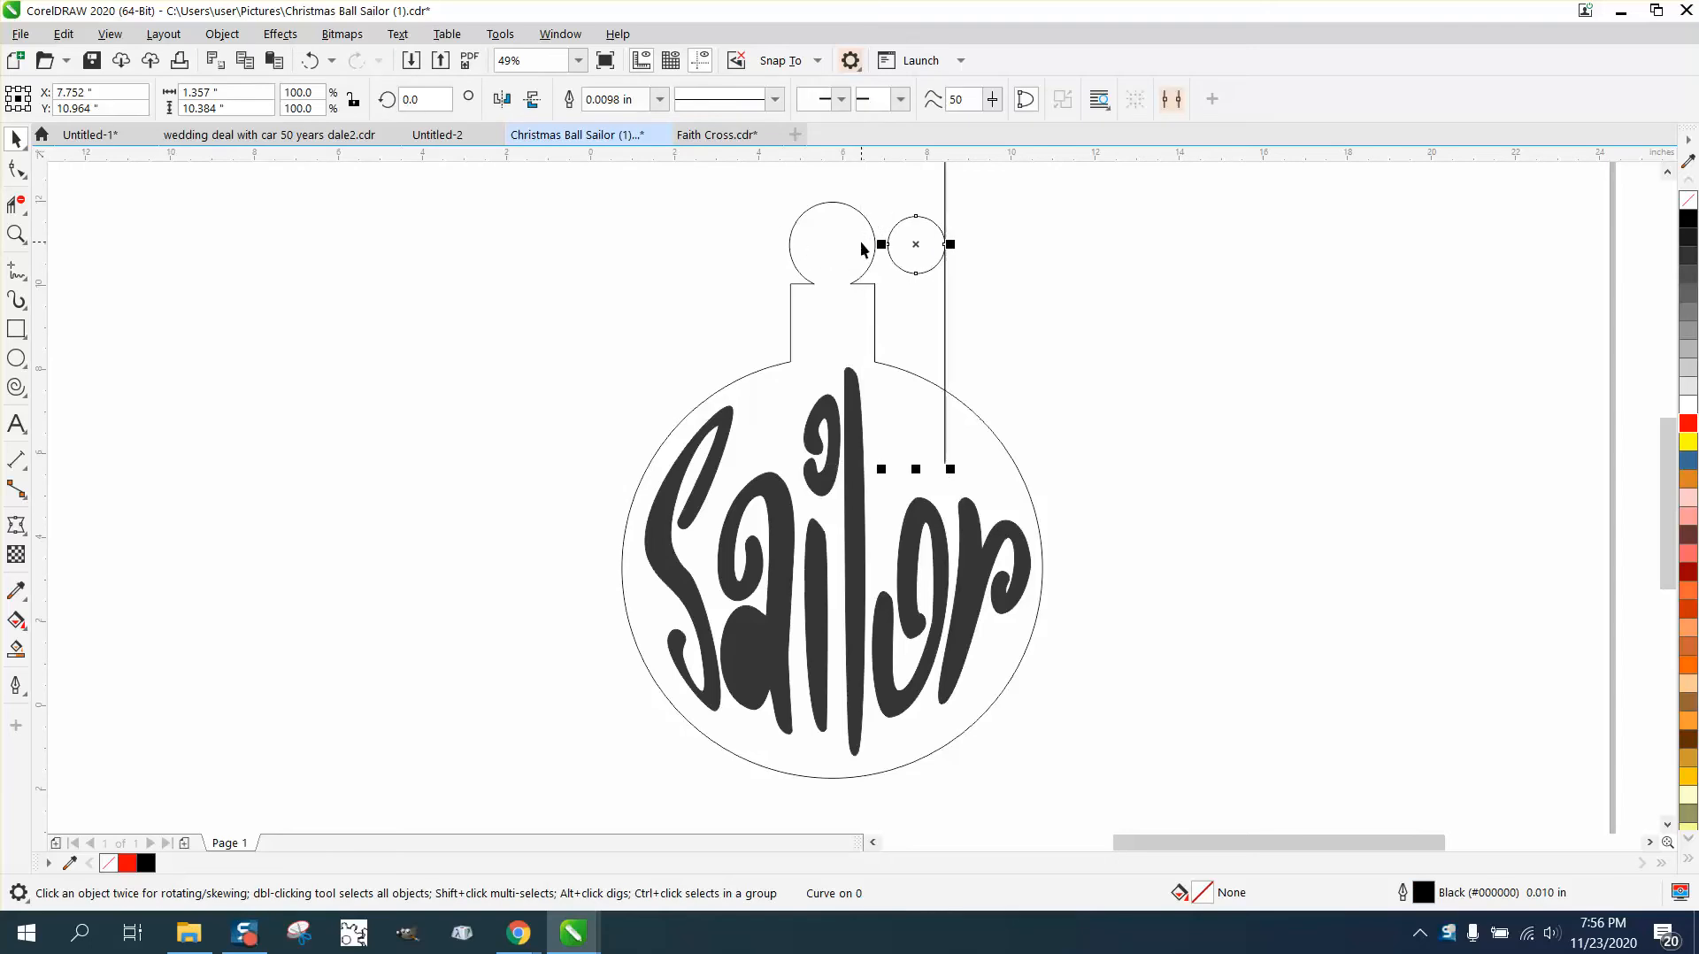
key(Right)
key(Right)
key(Right)
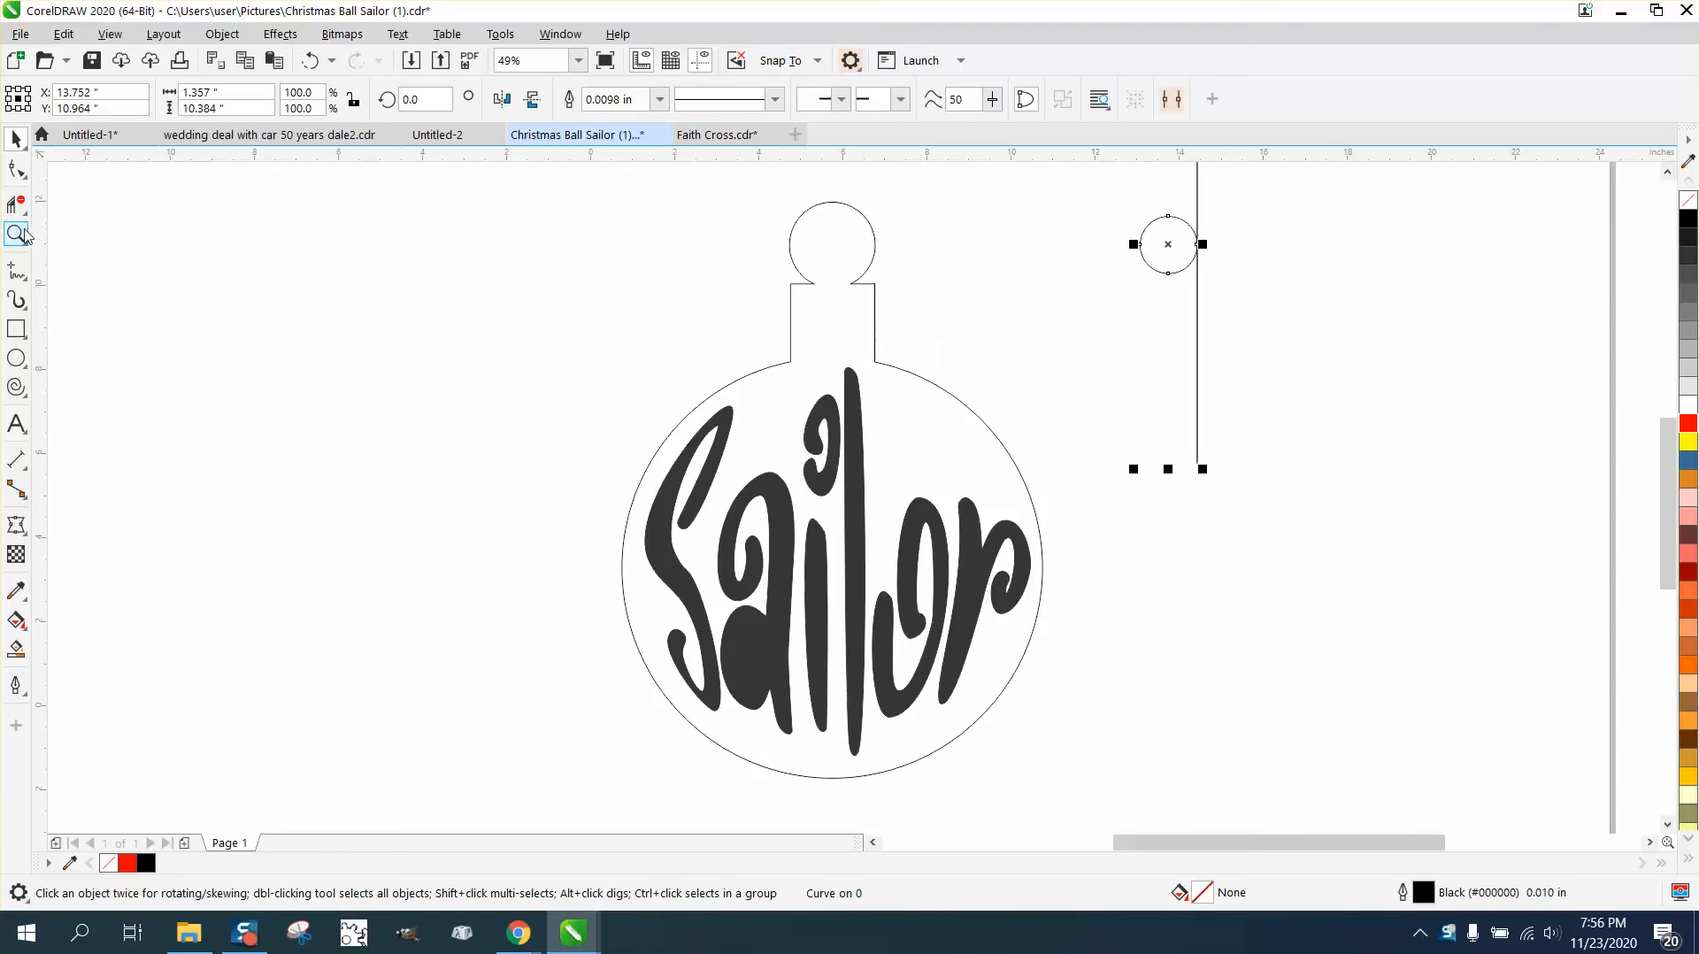
- Delete the stray vertical line attached to the moved circle with the Virtual Segment Delete tool
click(16, 205)
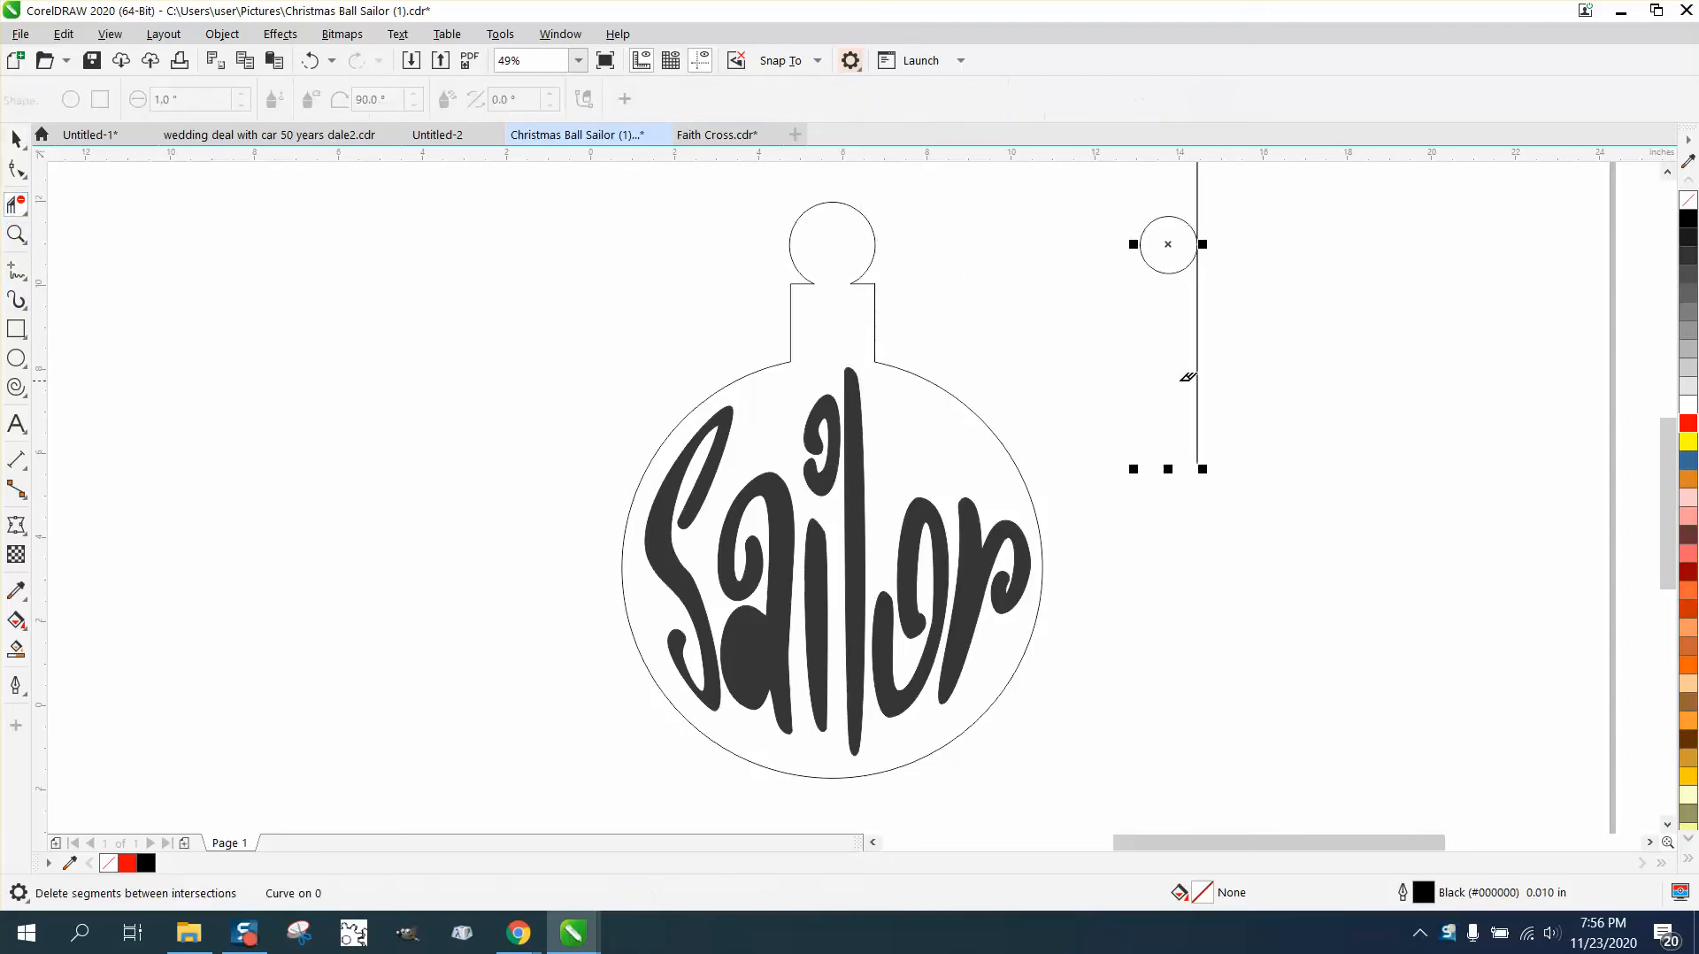
drag(1182, 375, 1258, 375)
key(space)
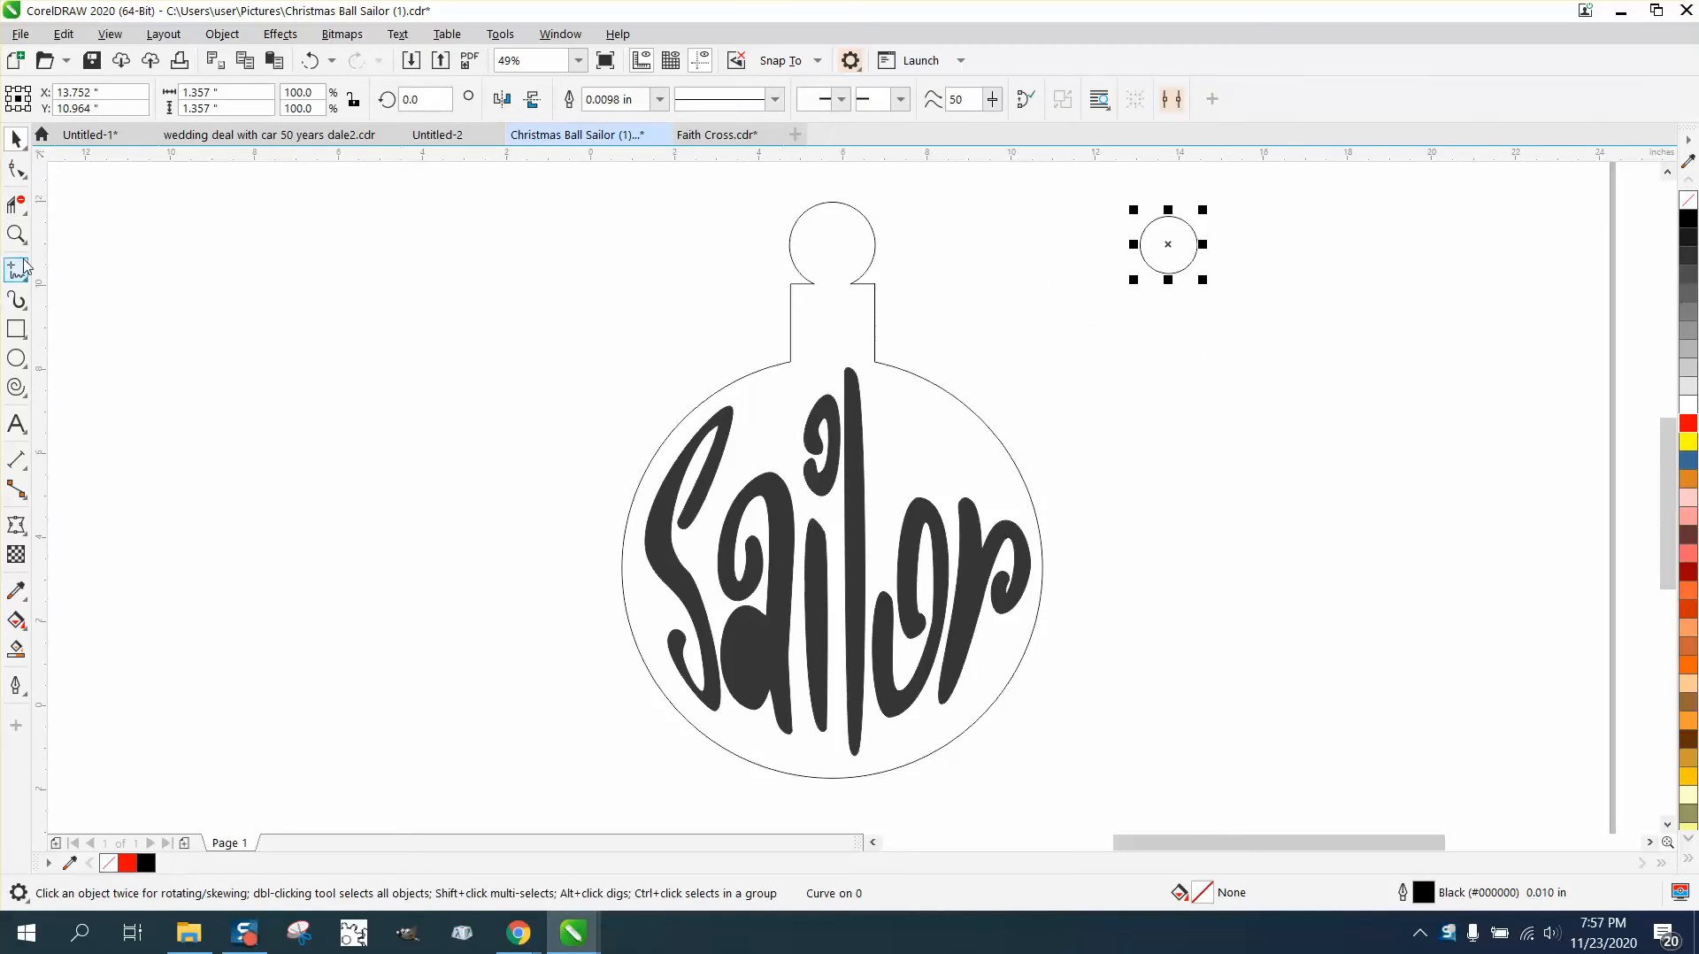
- Draw a new circle about 1.47 inches across left of the ornament, check the old circle's size, and reselect the new circle
click(16, 357)
drag(456, 271, 381, 346)
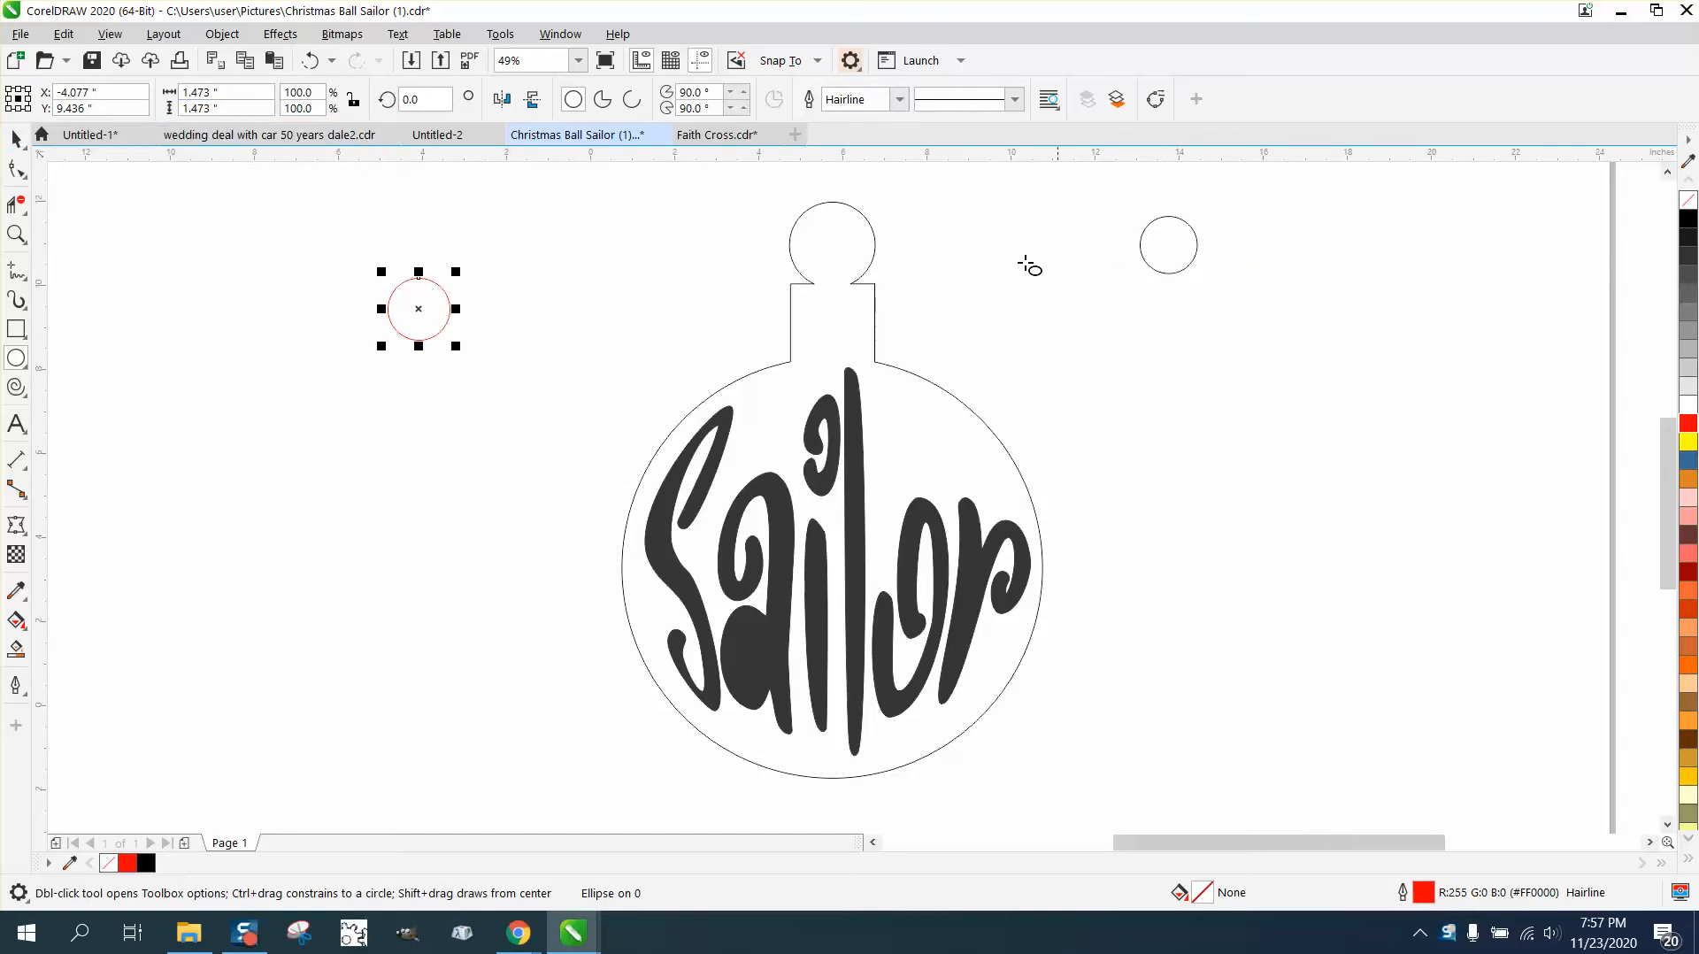
key(space)
click(1153, 247)
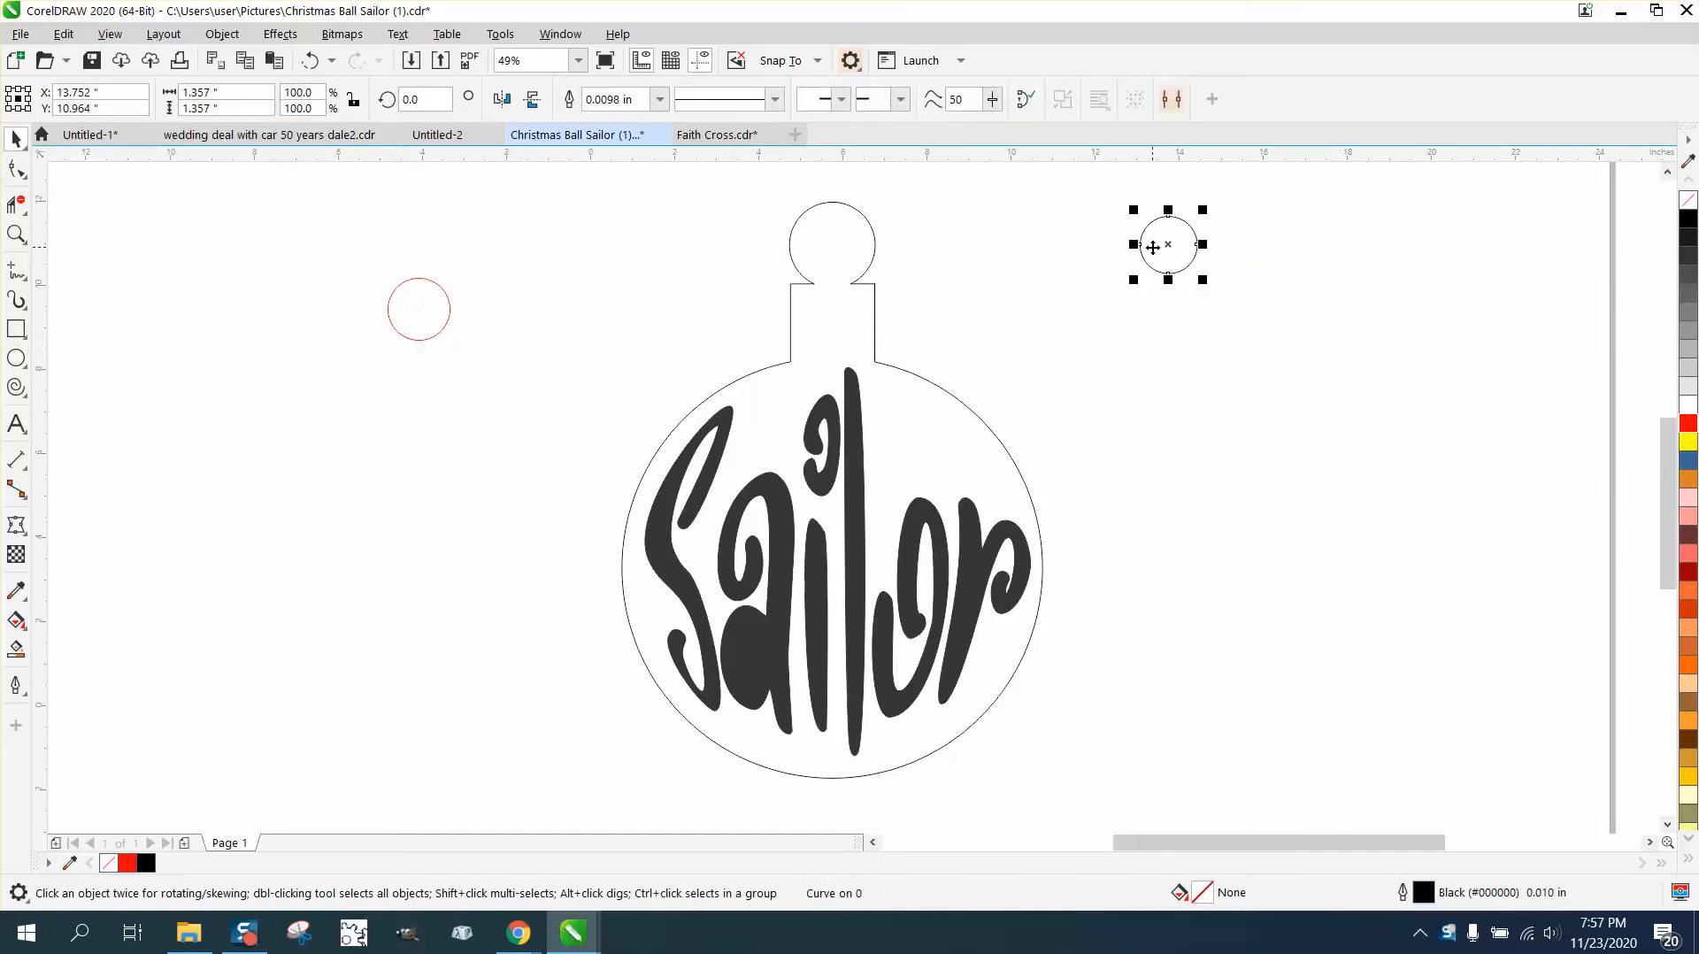
click(420, 295)
triple_click(236, 93)
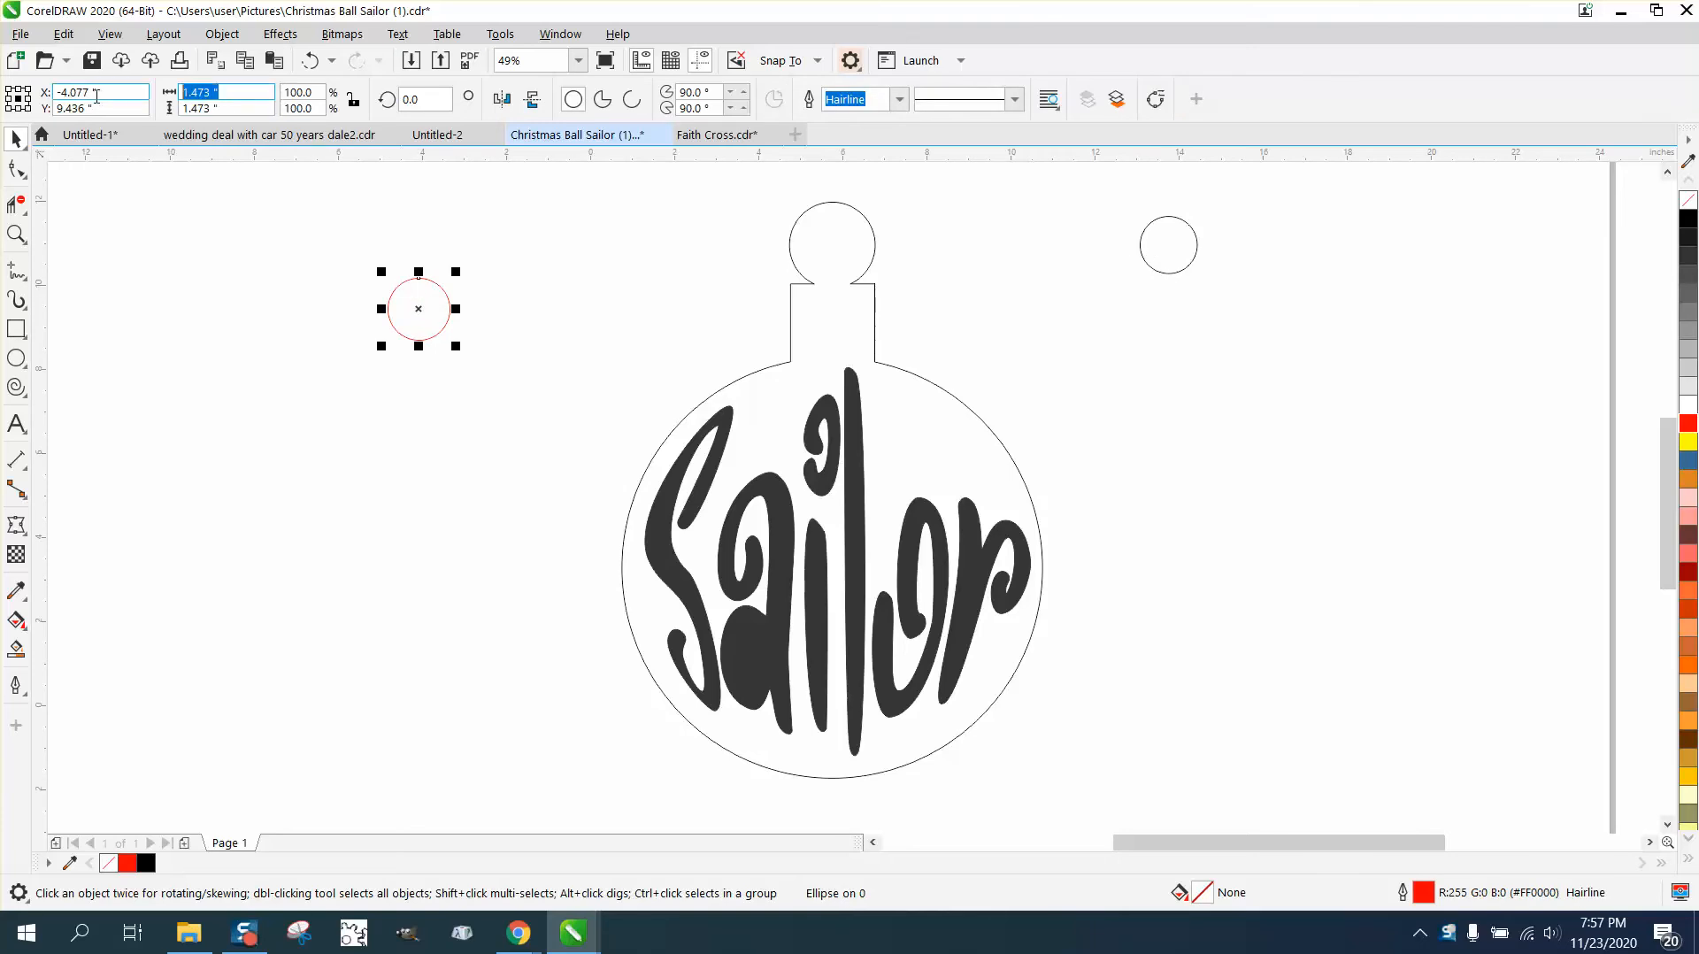
text(1.357)
key(Return)
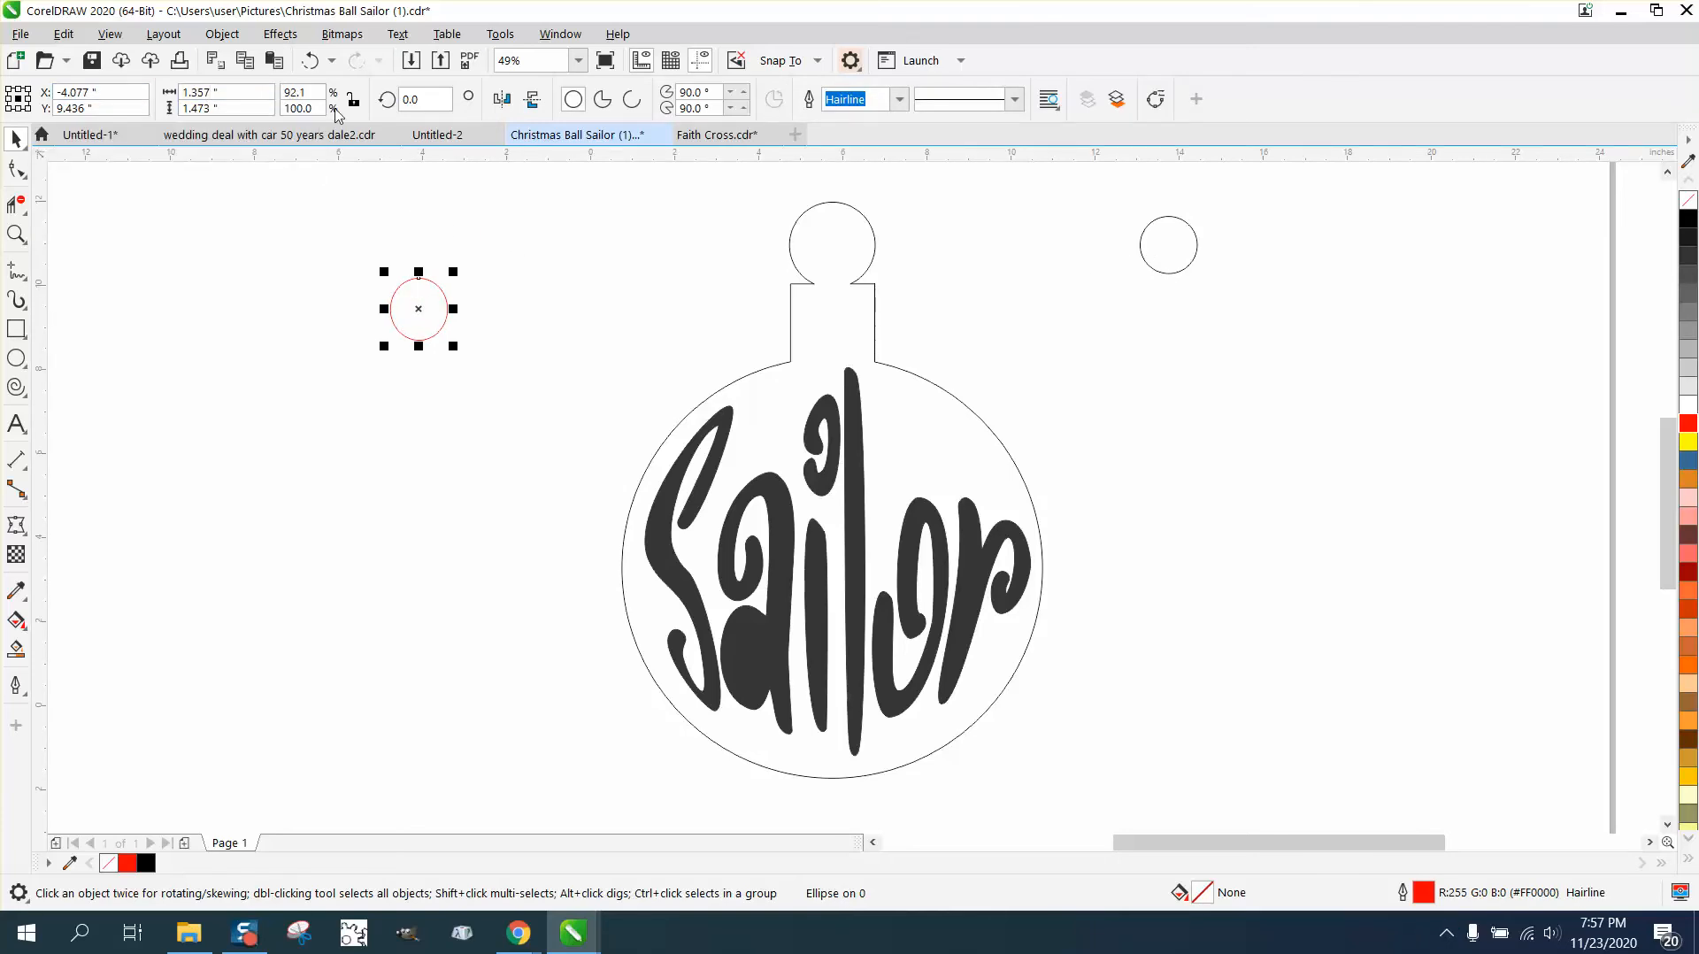
click(309, 61)
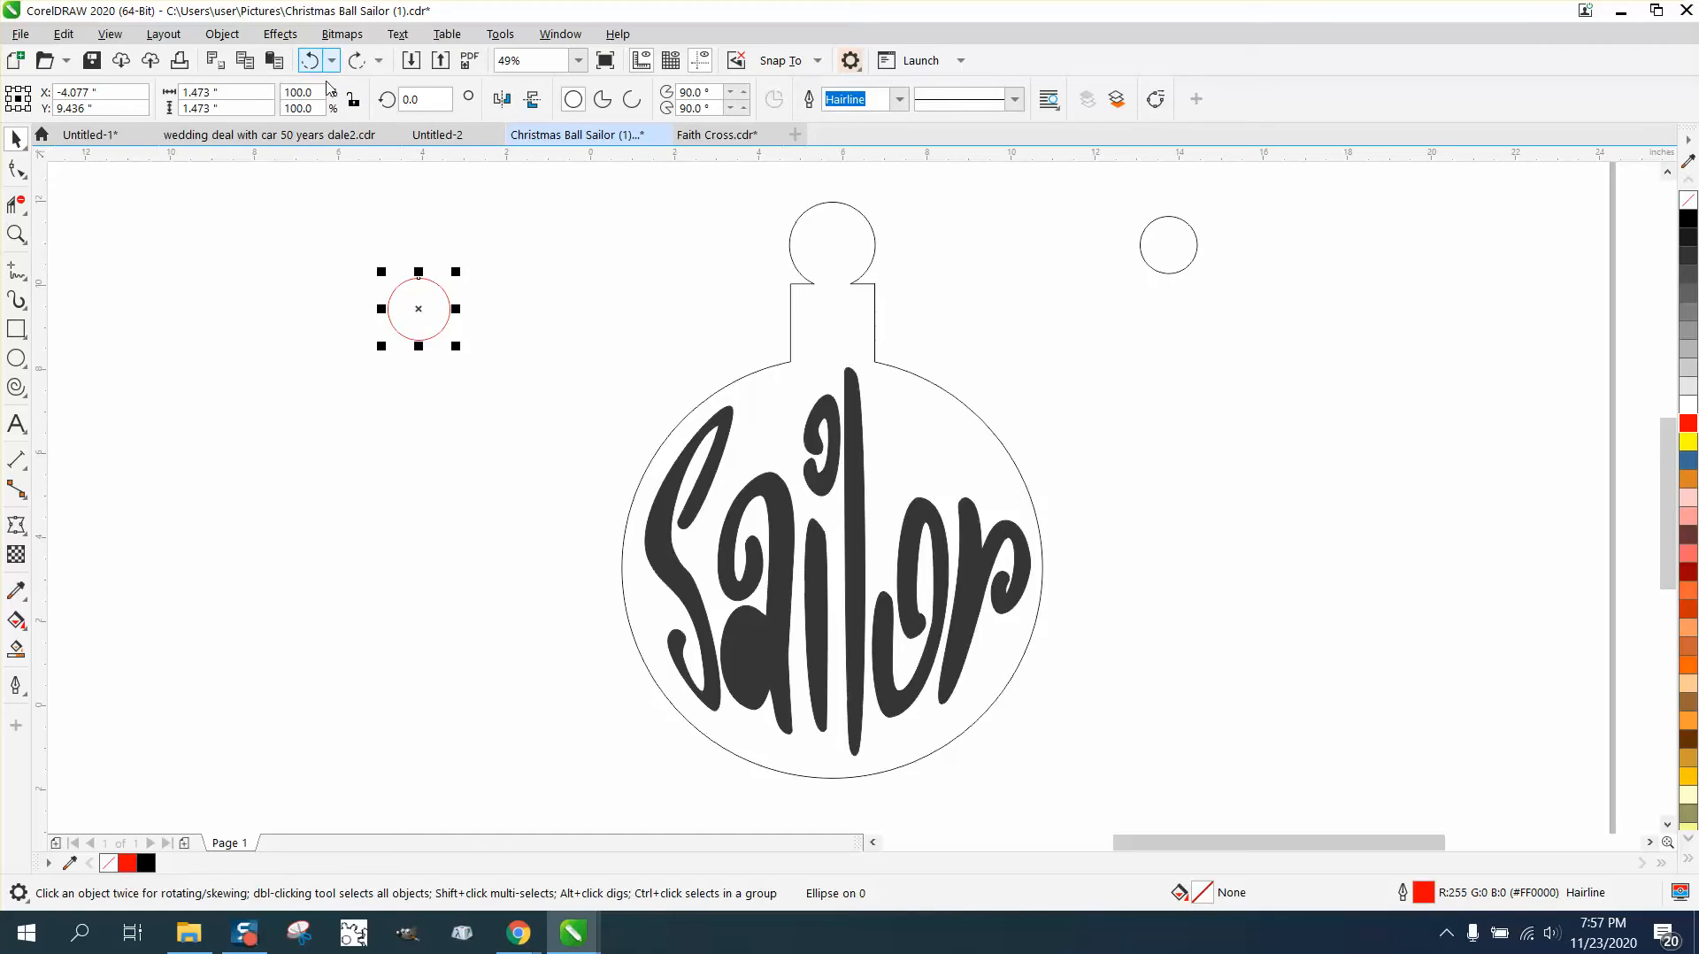
- Lock the new red circle's proportions and set its width to 1.357 inches
click(353, 99)
click(221, 92)
text(1.)
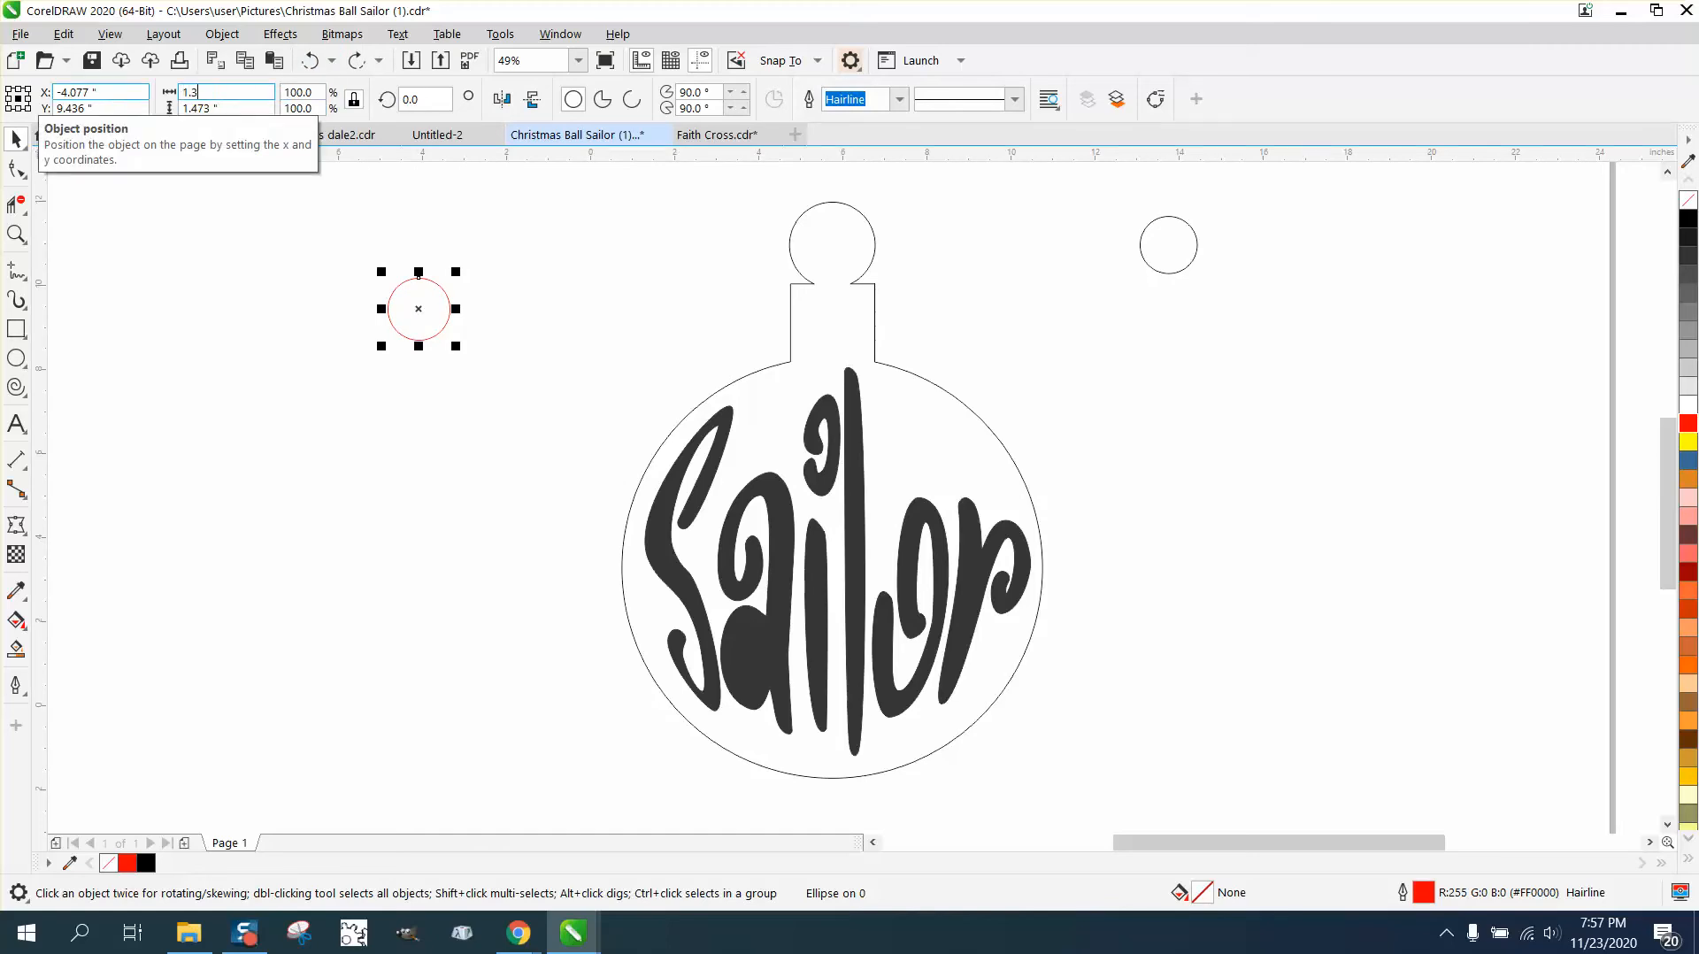
text(357)
key(Return)
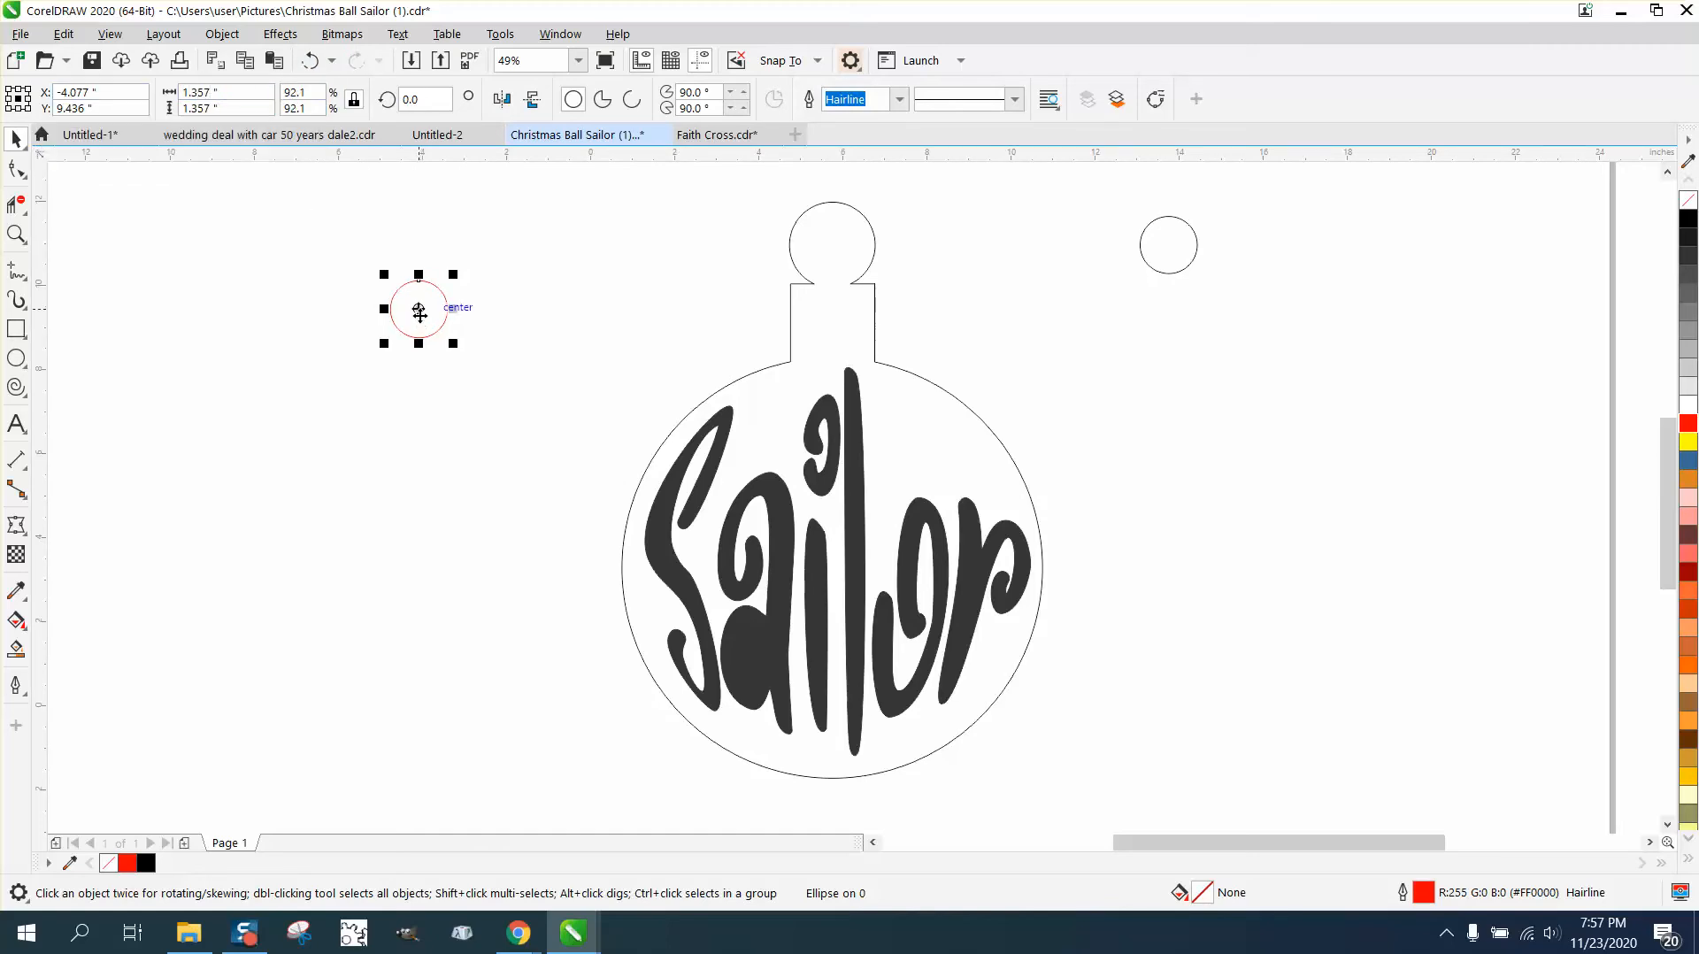
- Move the red circle into the middle of the ornament's hanging ring and delete the old circle beside the ornament
drag(418, 312, 831, 244)
click(916, 257)
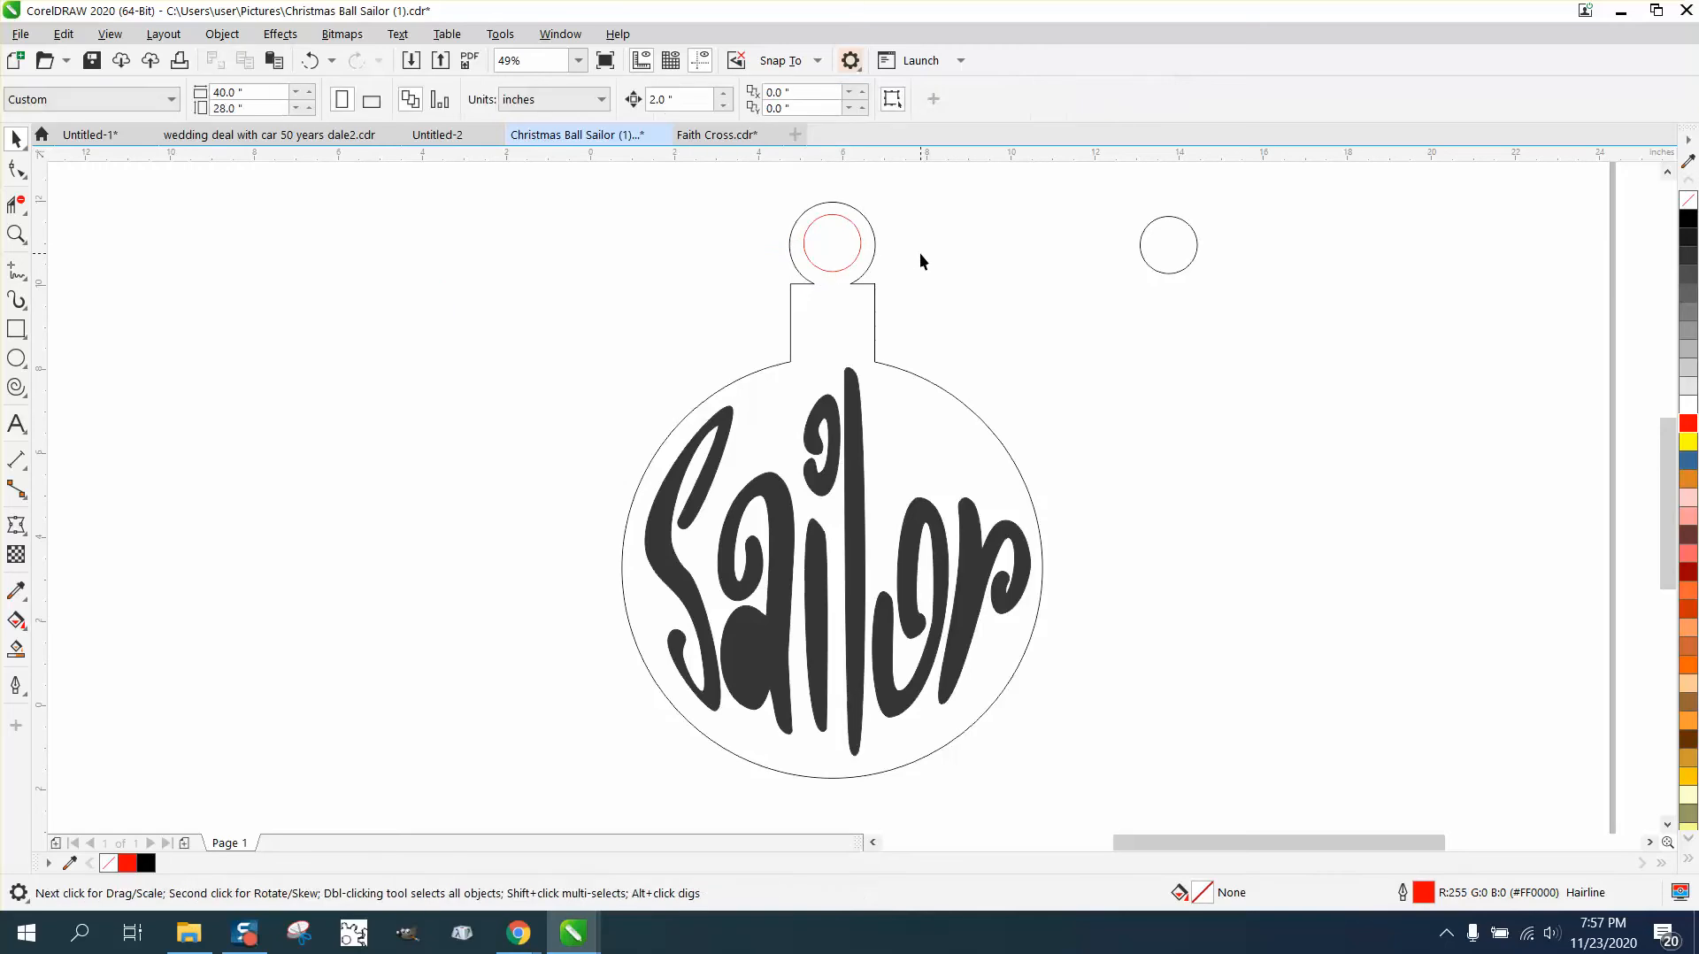
click(1147, 262)
key(Delete)
- Check whether the ornament's ball outline and neck line are separate curves
click(904, 369)
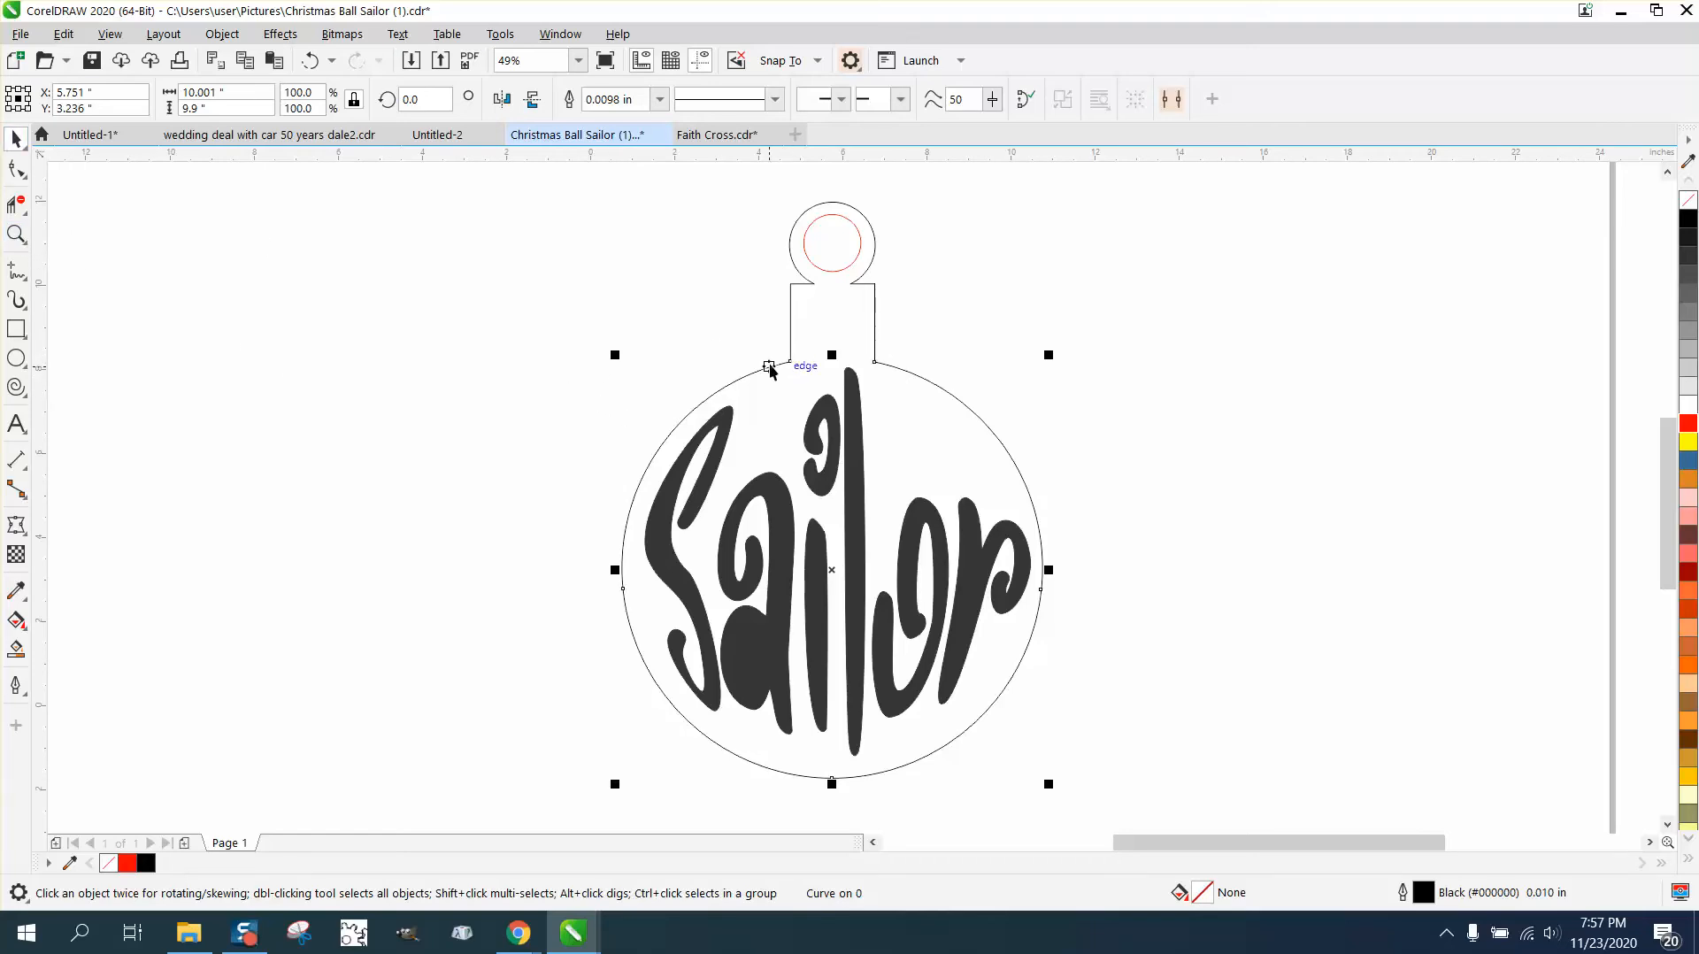
click(790, 327)
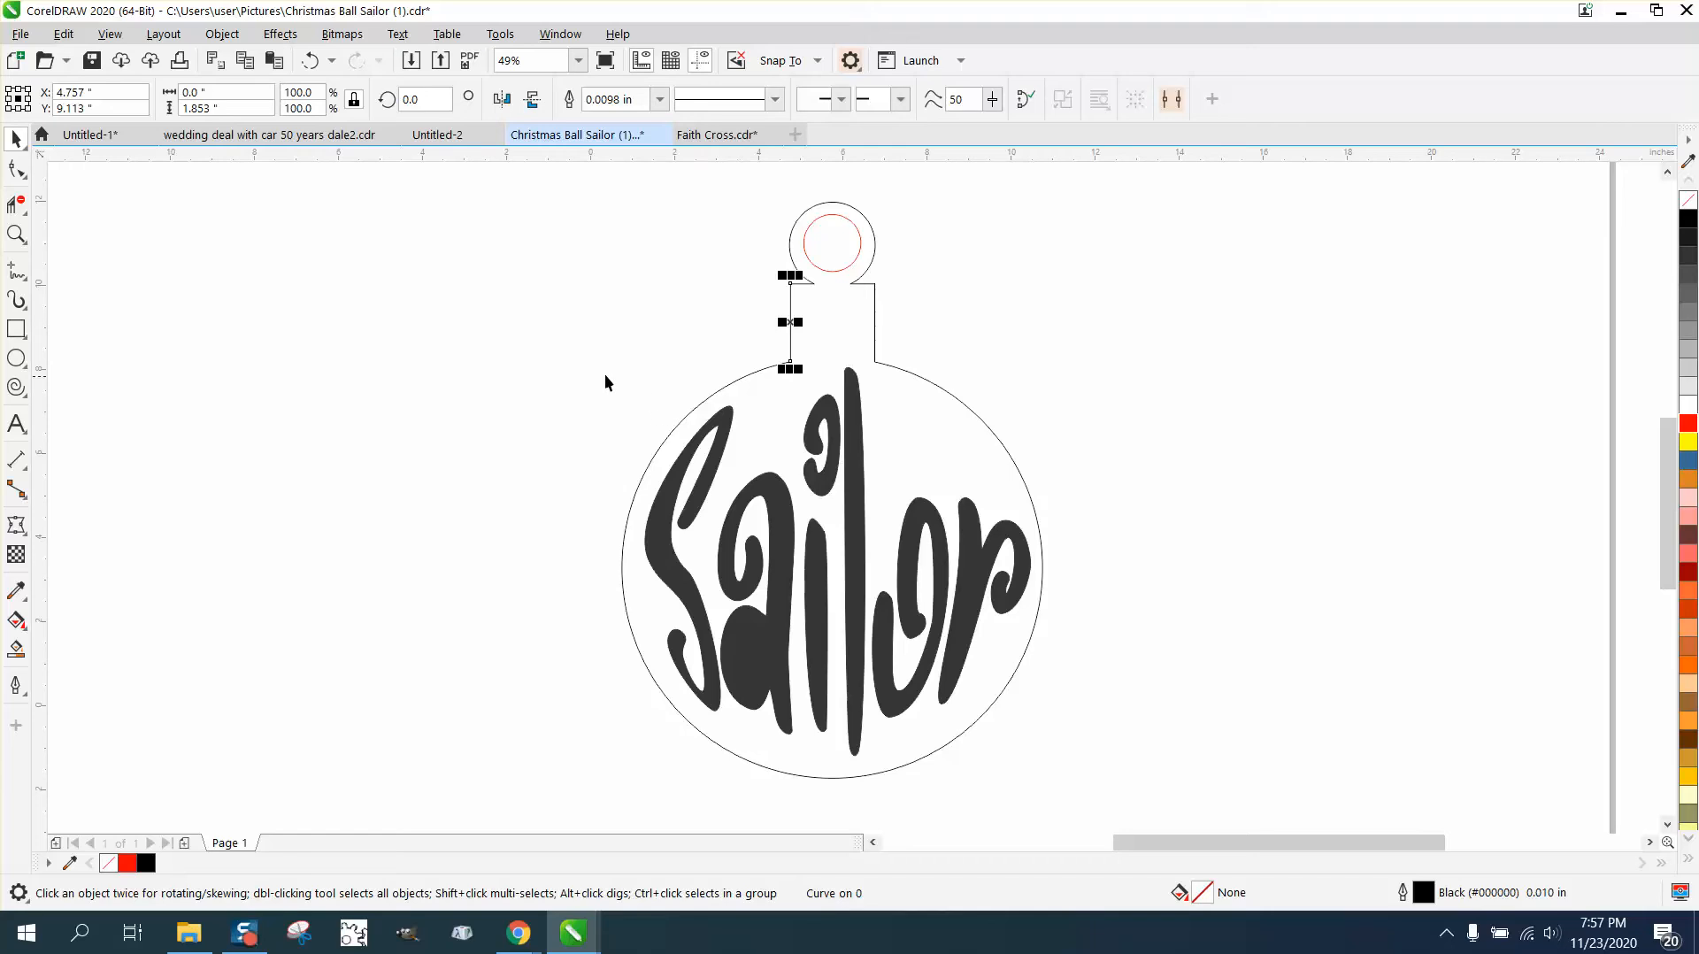
click(605, 382)
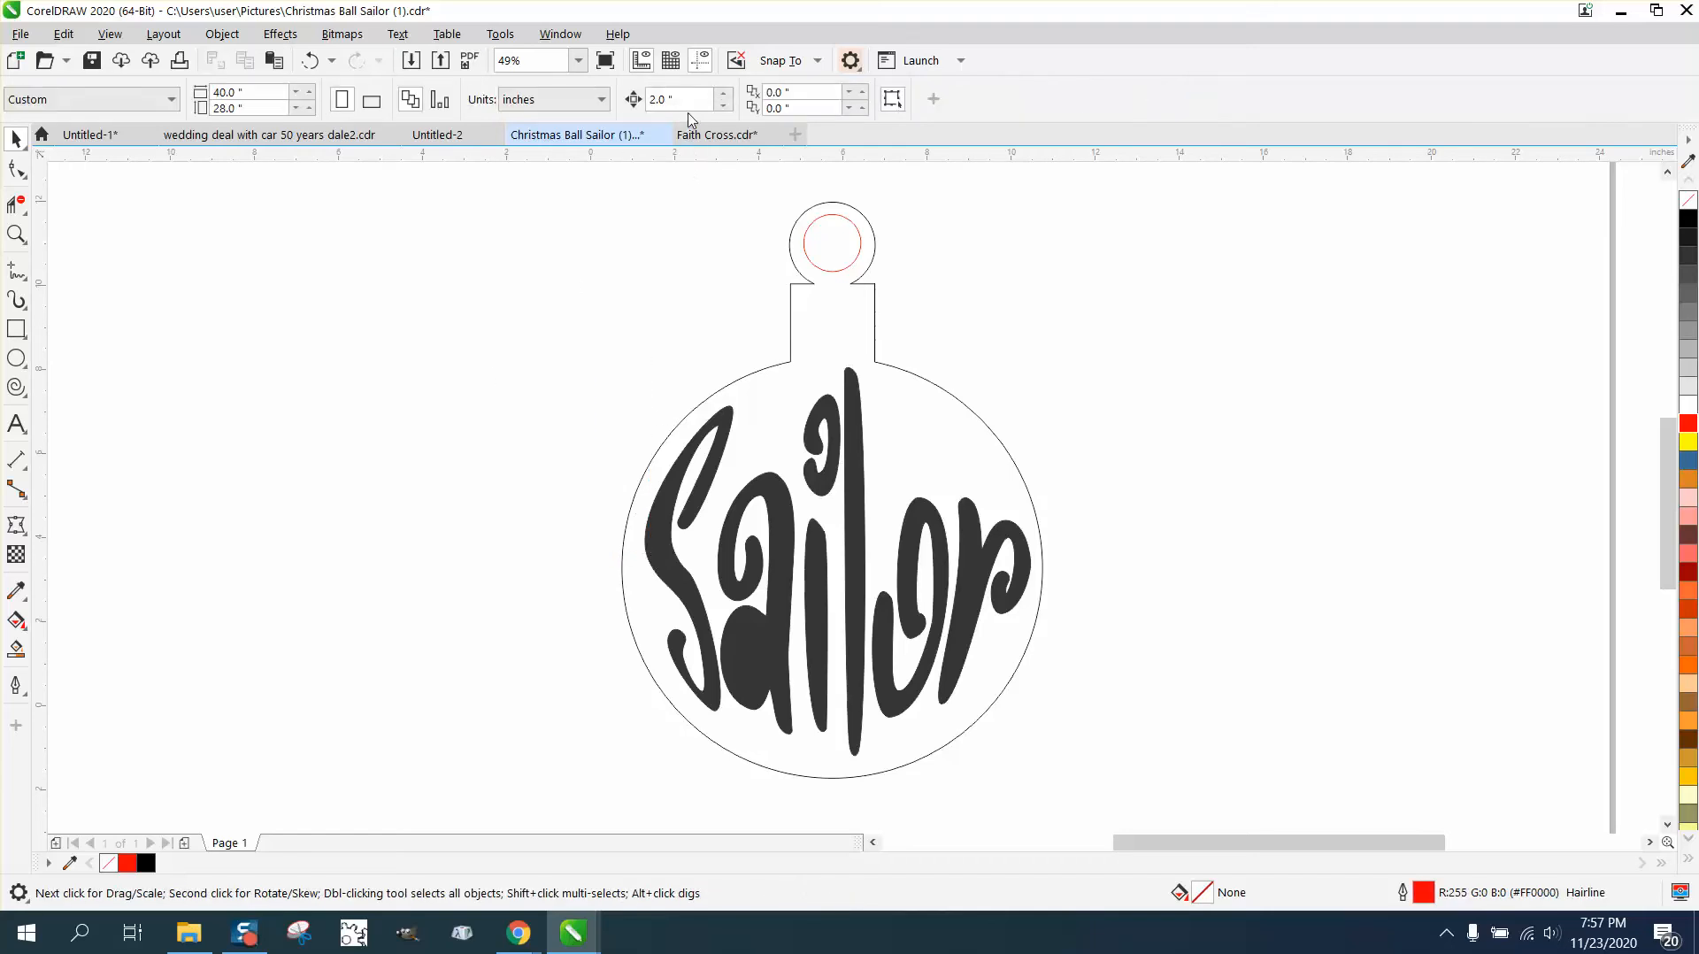
- Select the ball with its lettering to check its width, and set the nudge distance to 11 inches
drag(601, 340, 1007, 768)
drag(1133, 811, 1134, 811)
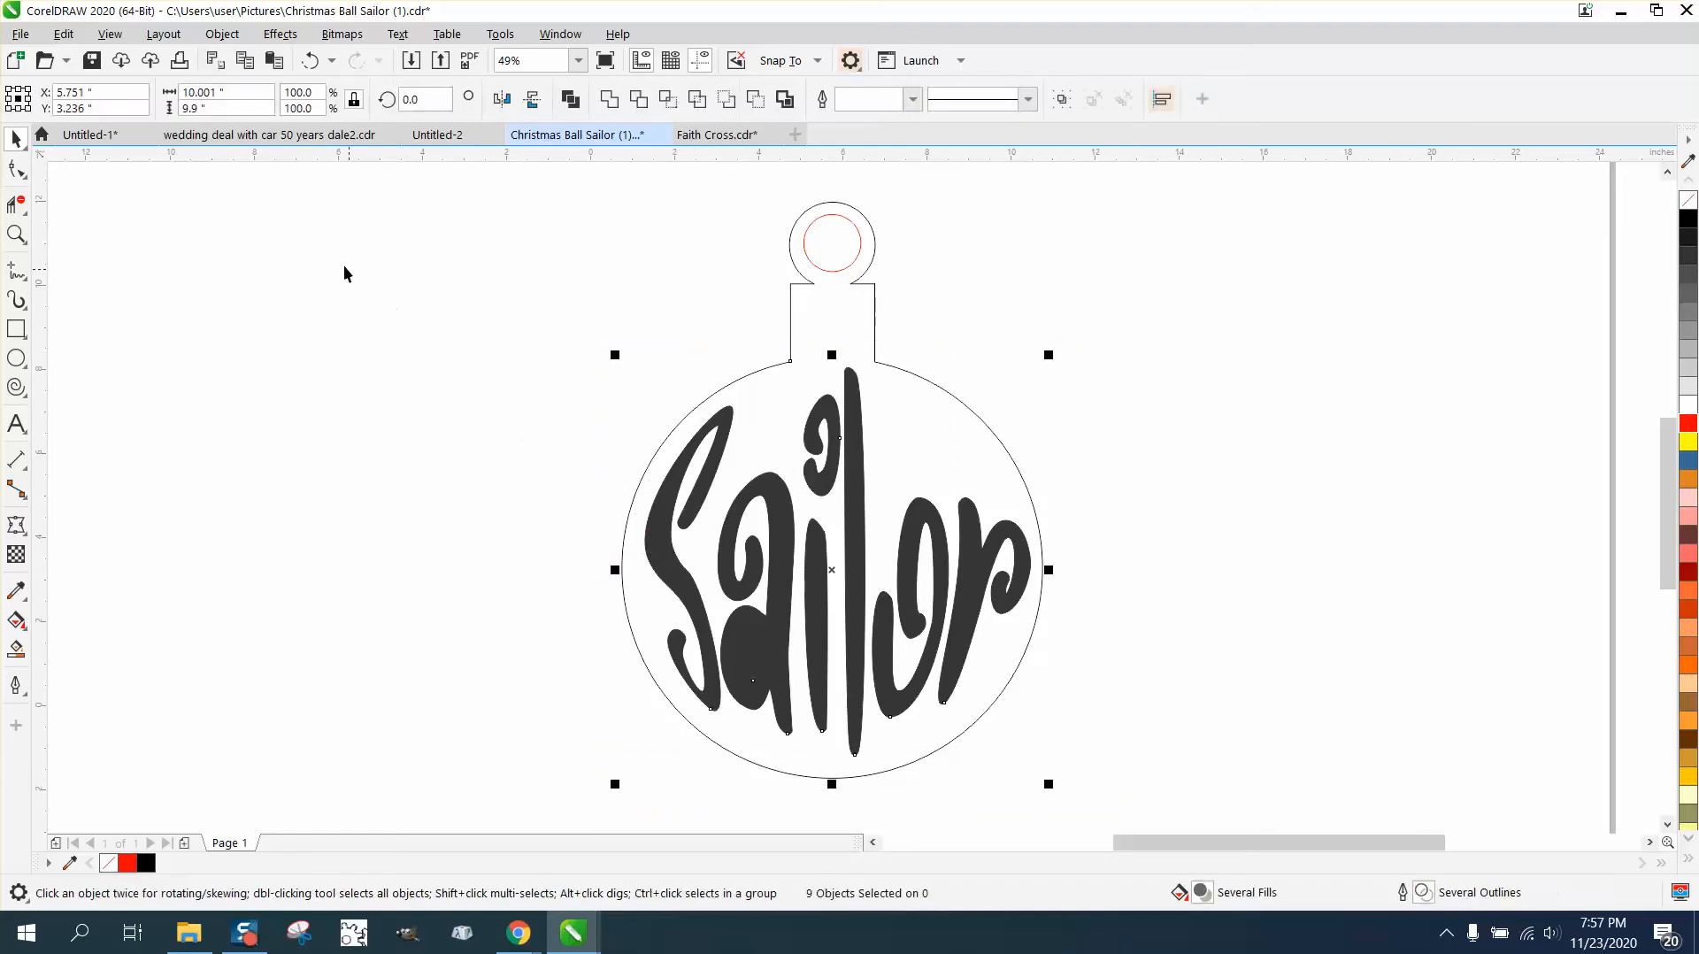
click(524, 236)
drag(683, 100, 509, 105)
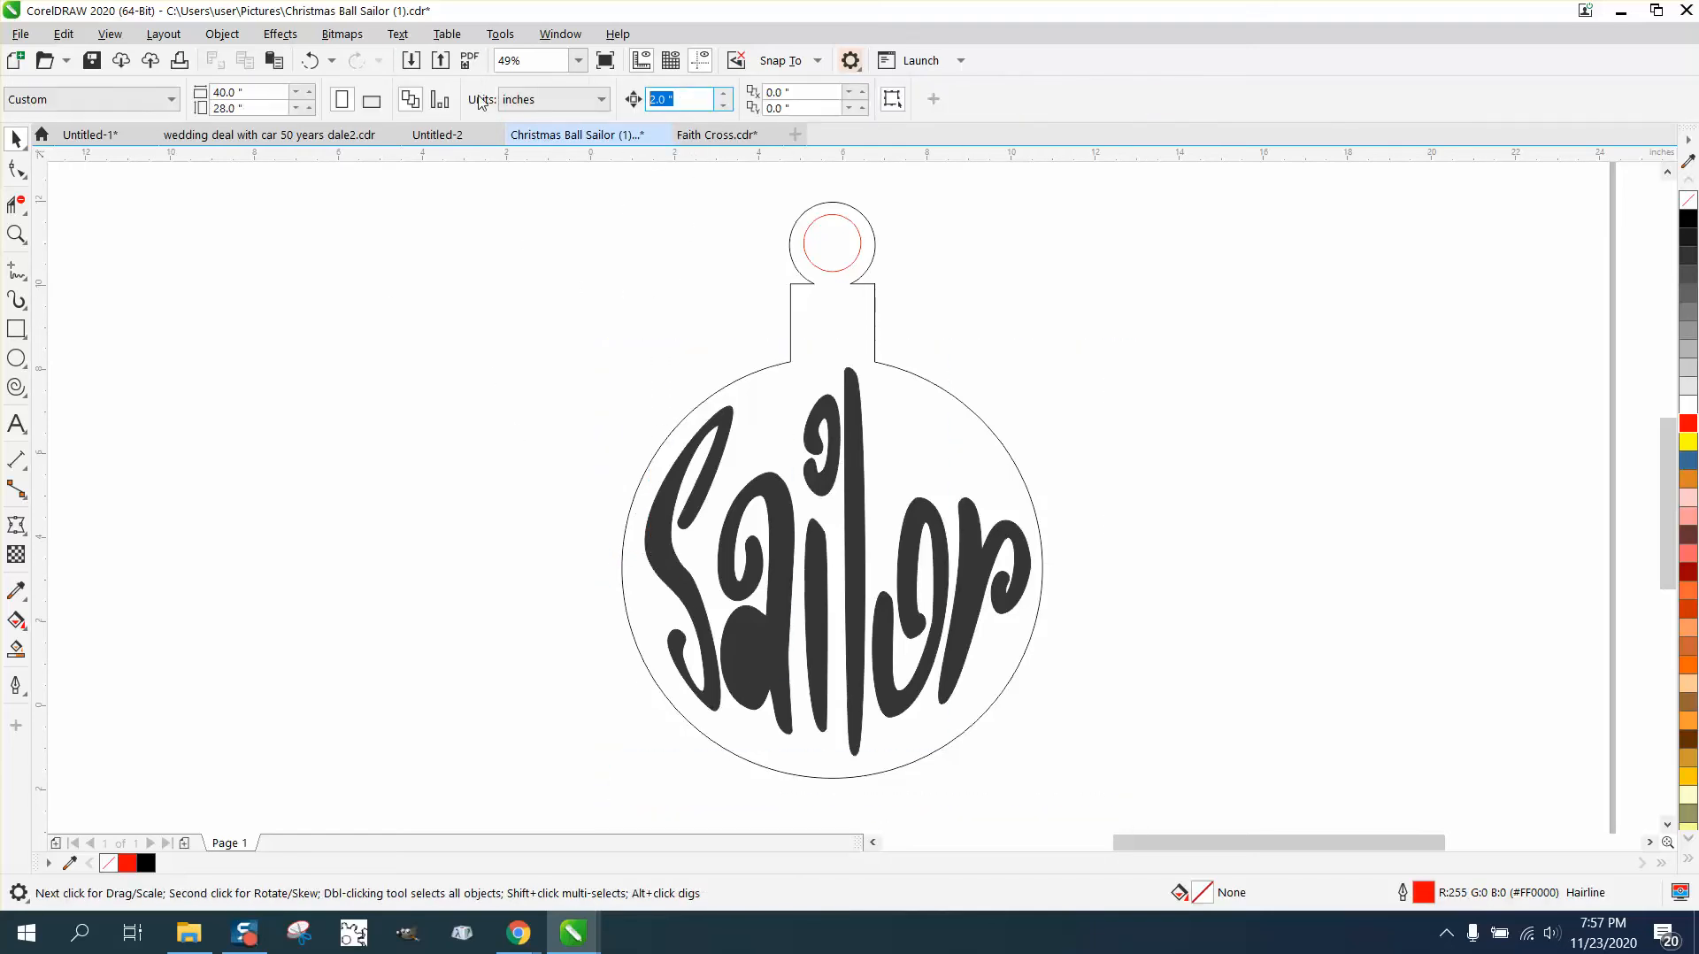
text(11)
drag(568, 330, 1151, 782)
key(Right)
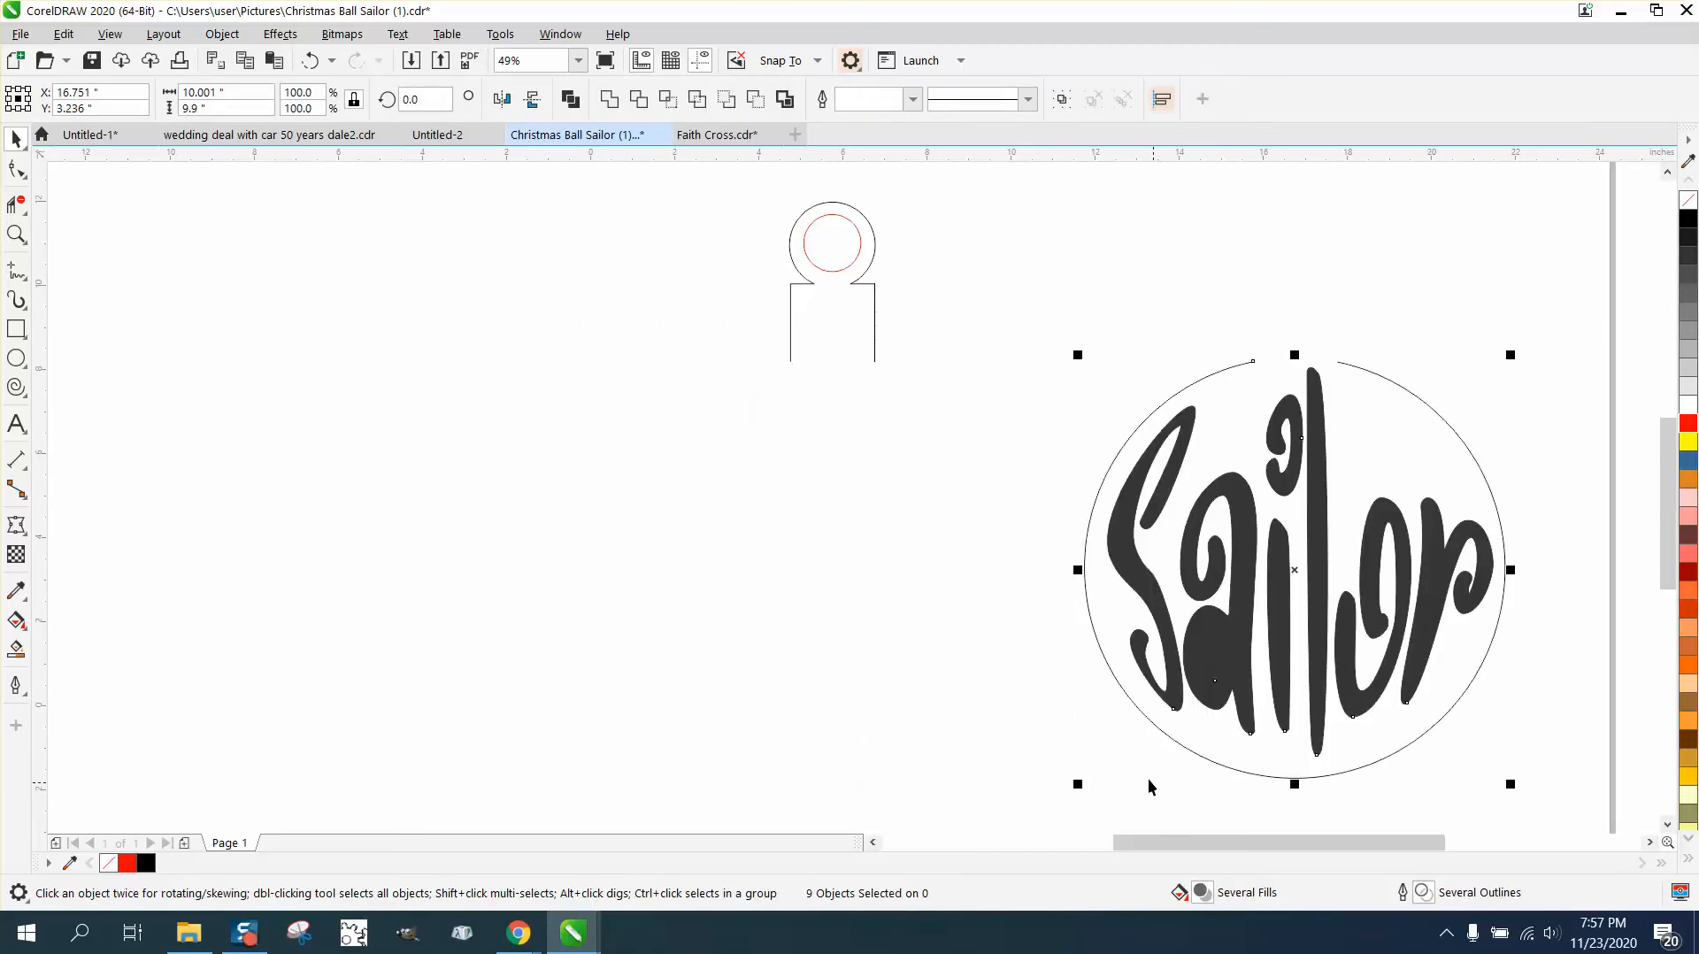
click(309, 62)
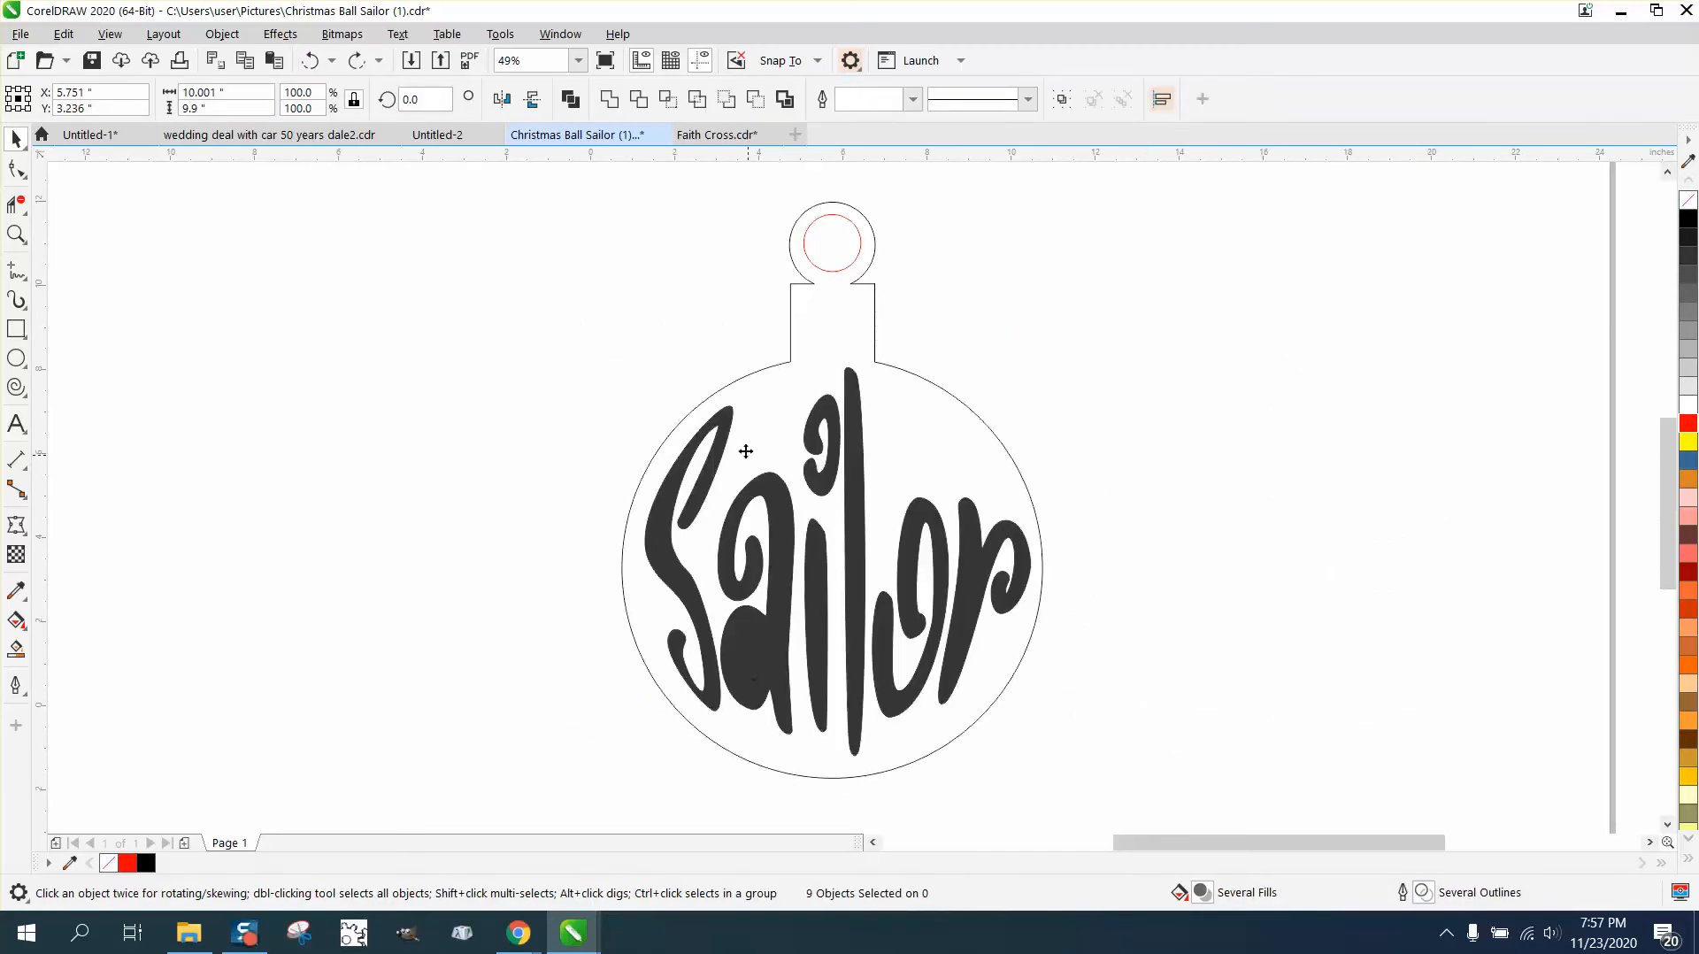
click(312, 62)
drag(622, 387, 907, 697)
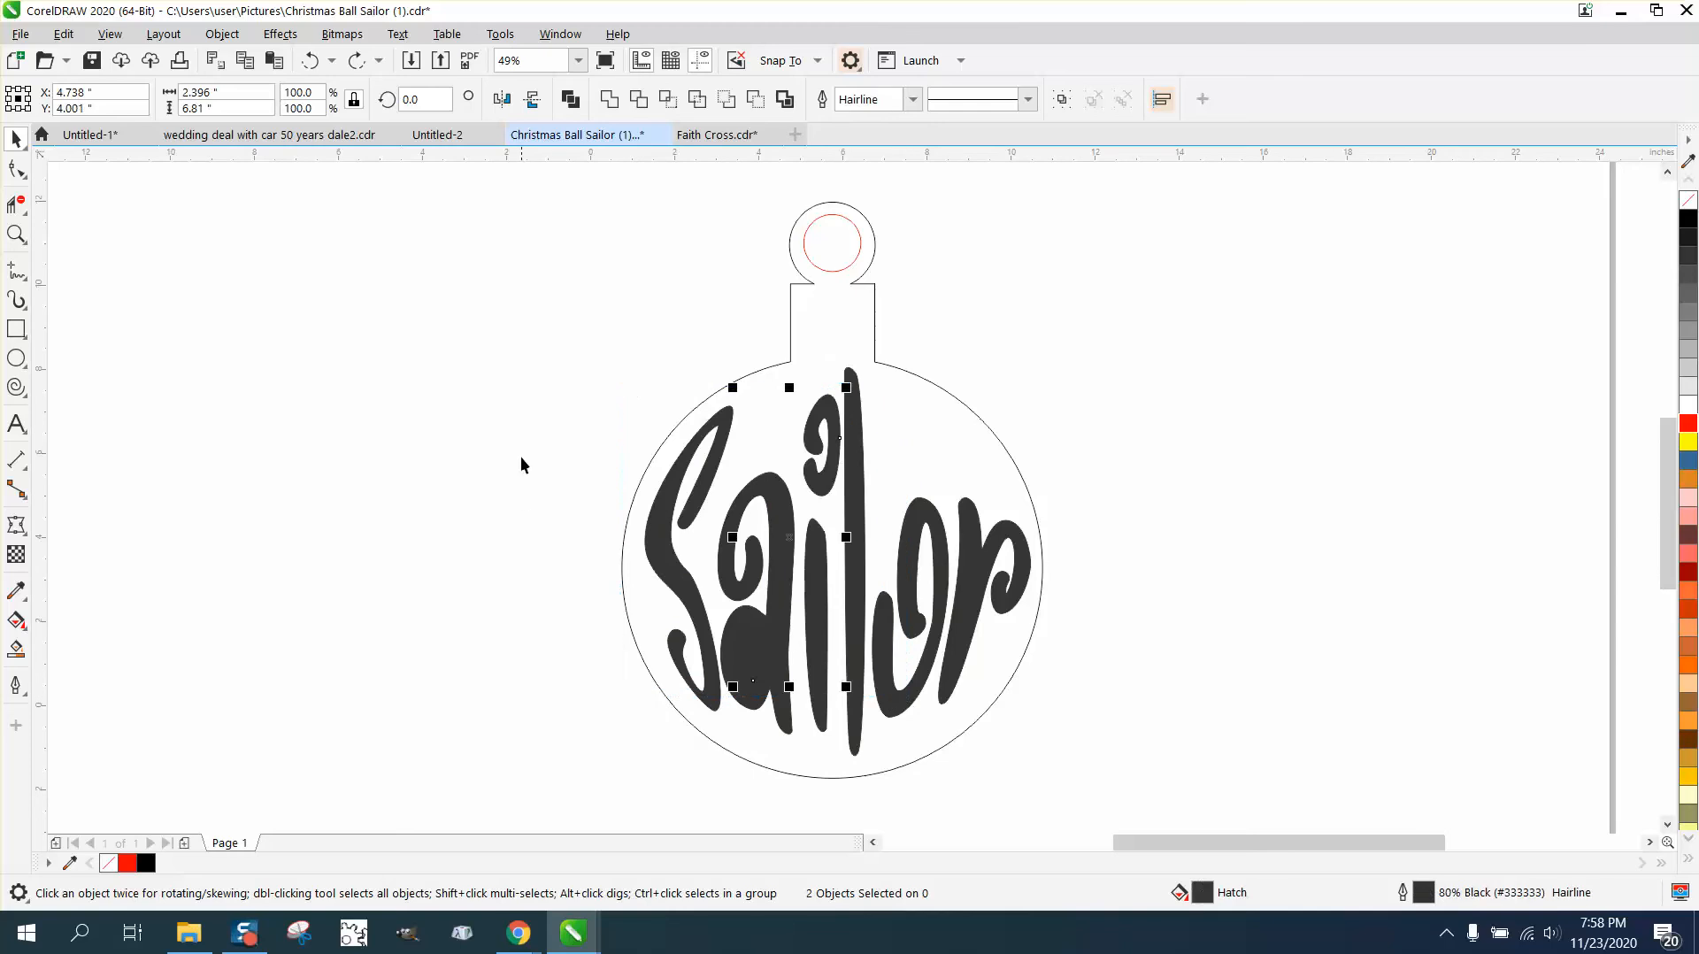
drag(514, 360, 549, 415)
drag(828, 610, 850, 626)
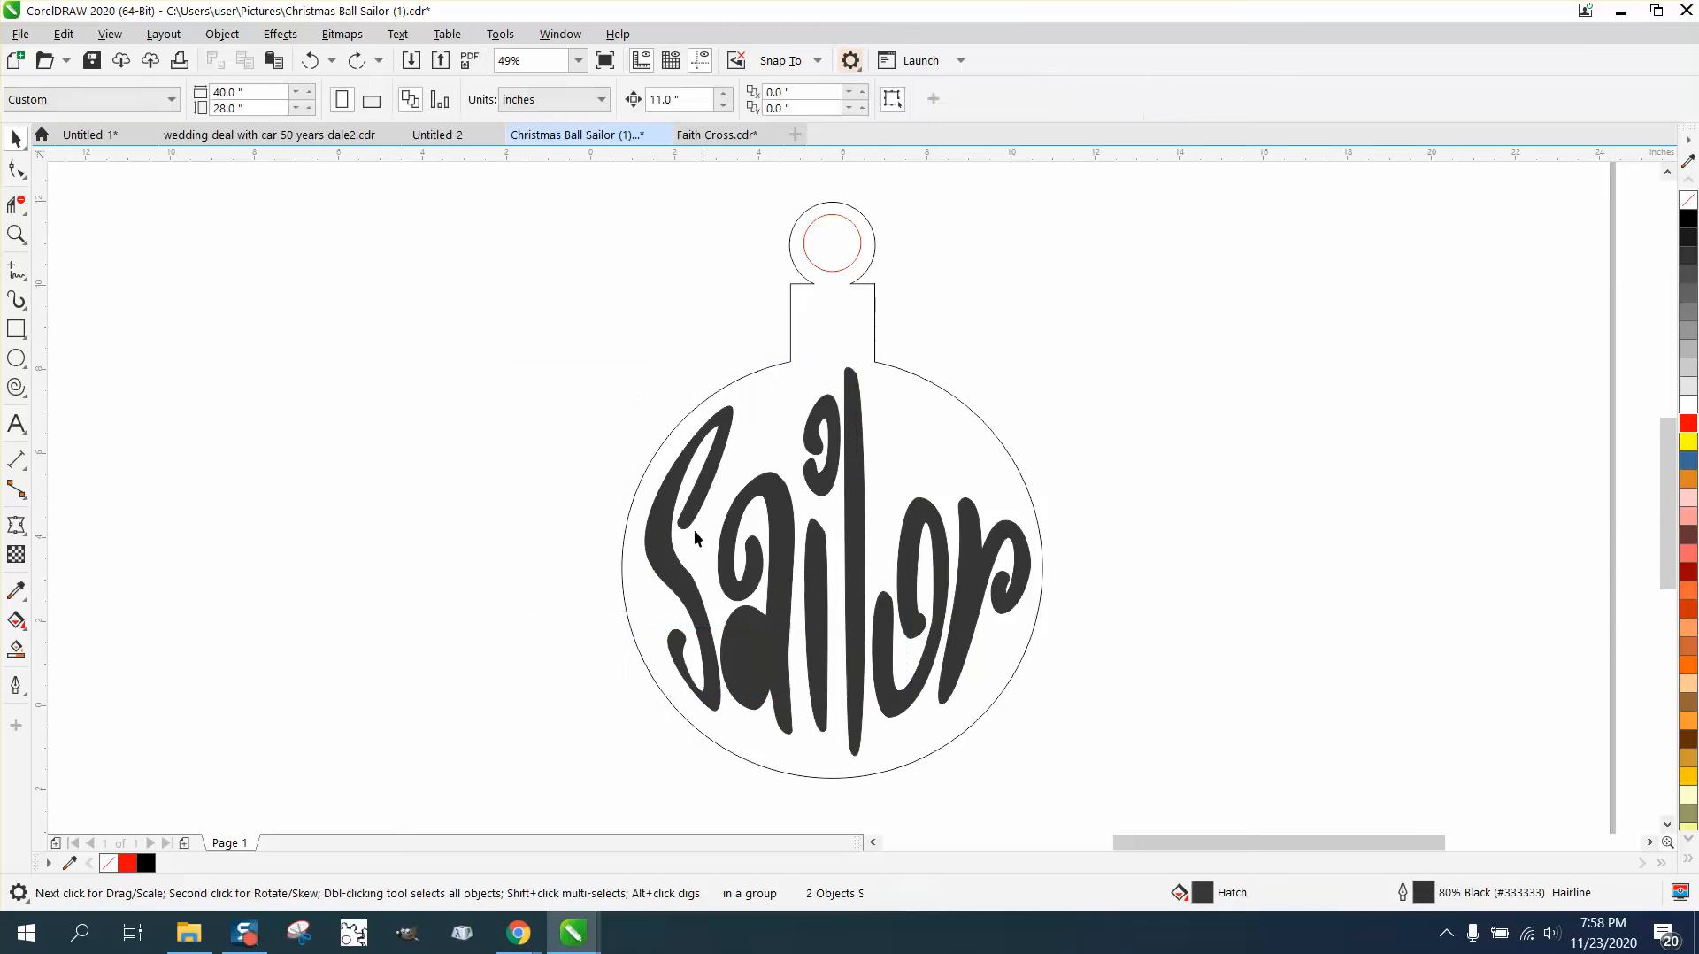
- Nudge the ball outline 11 inches to the right and all the Sailor lettering 11 inches to the left
click(885, 364)
key(Right)
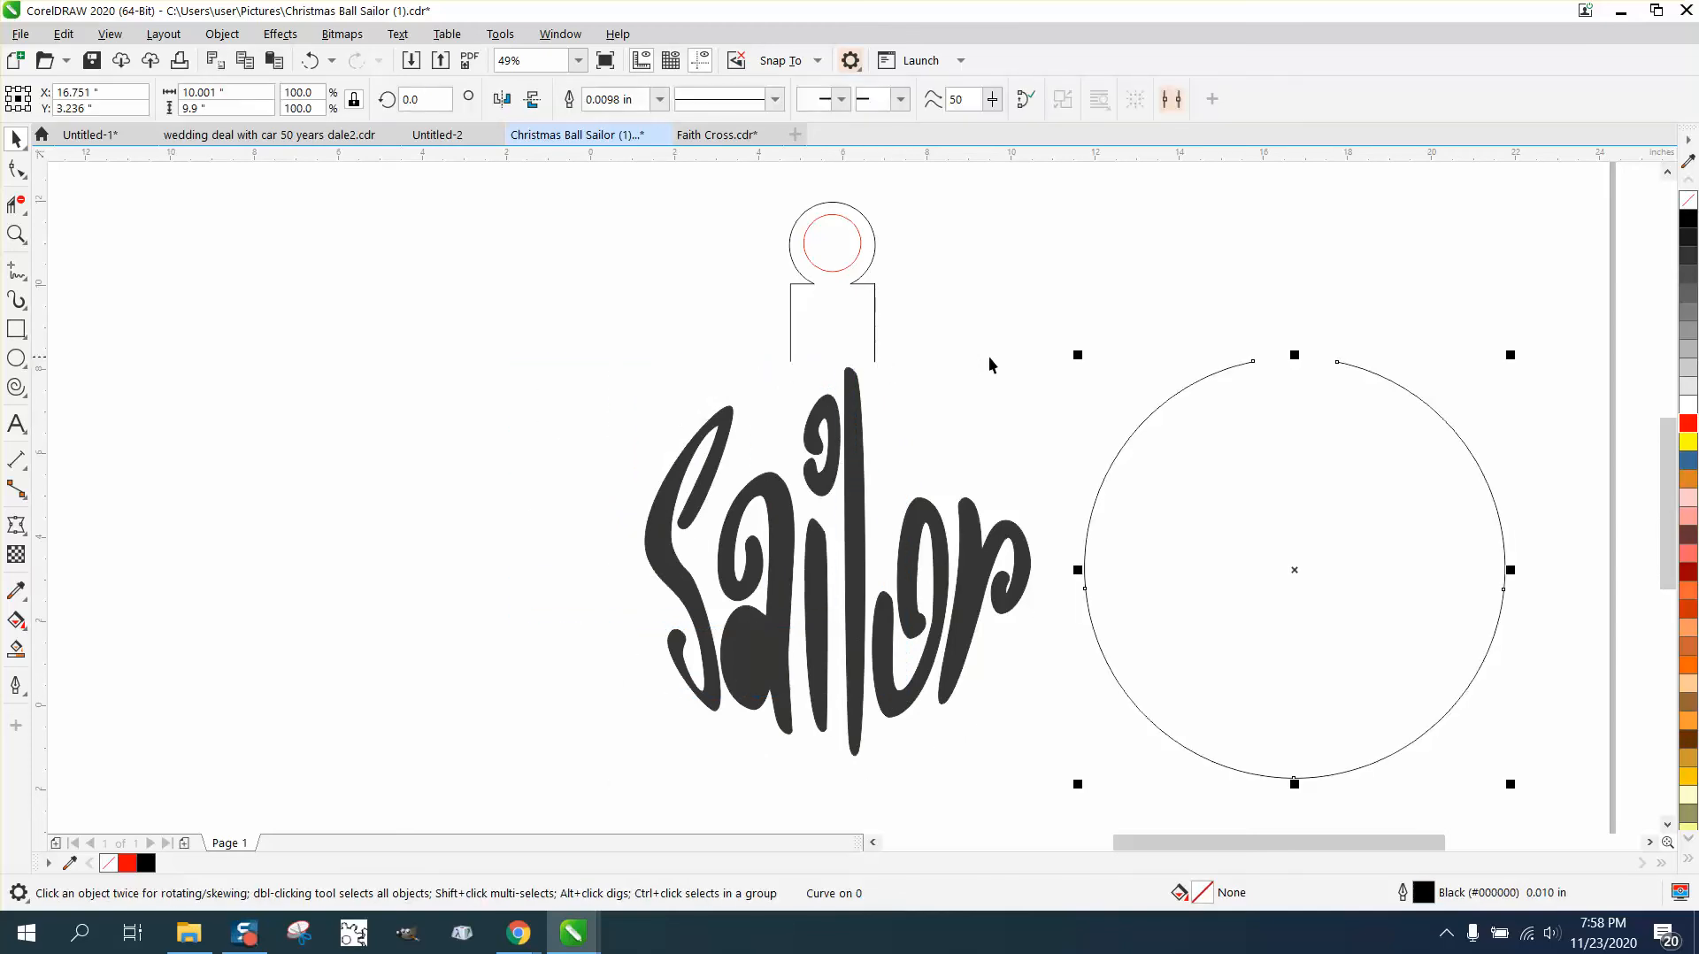
drag(629, 364, 1023, 758)
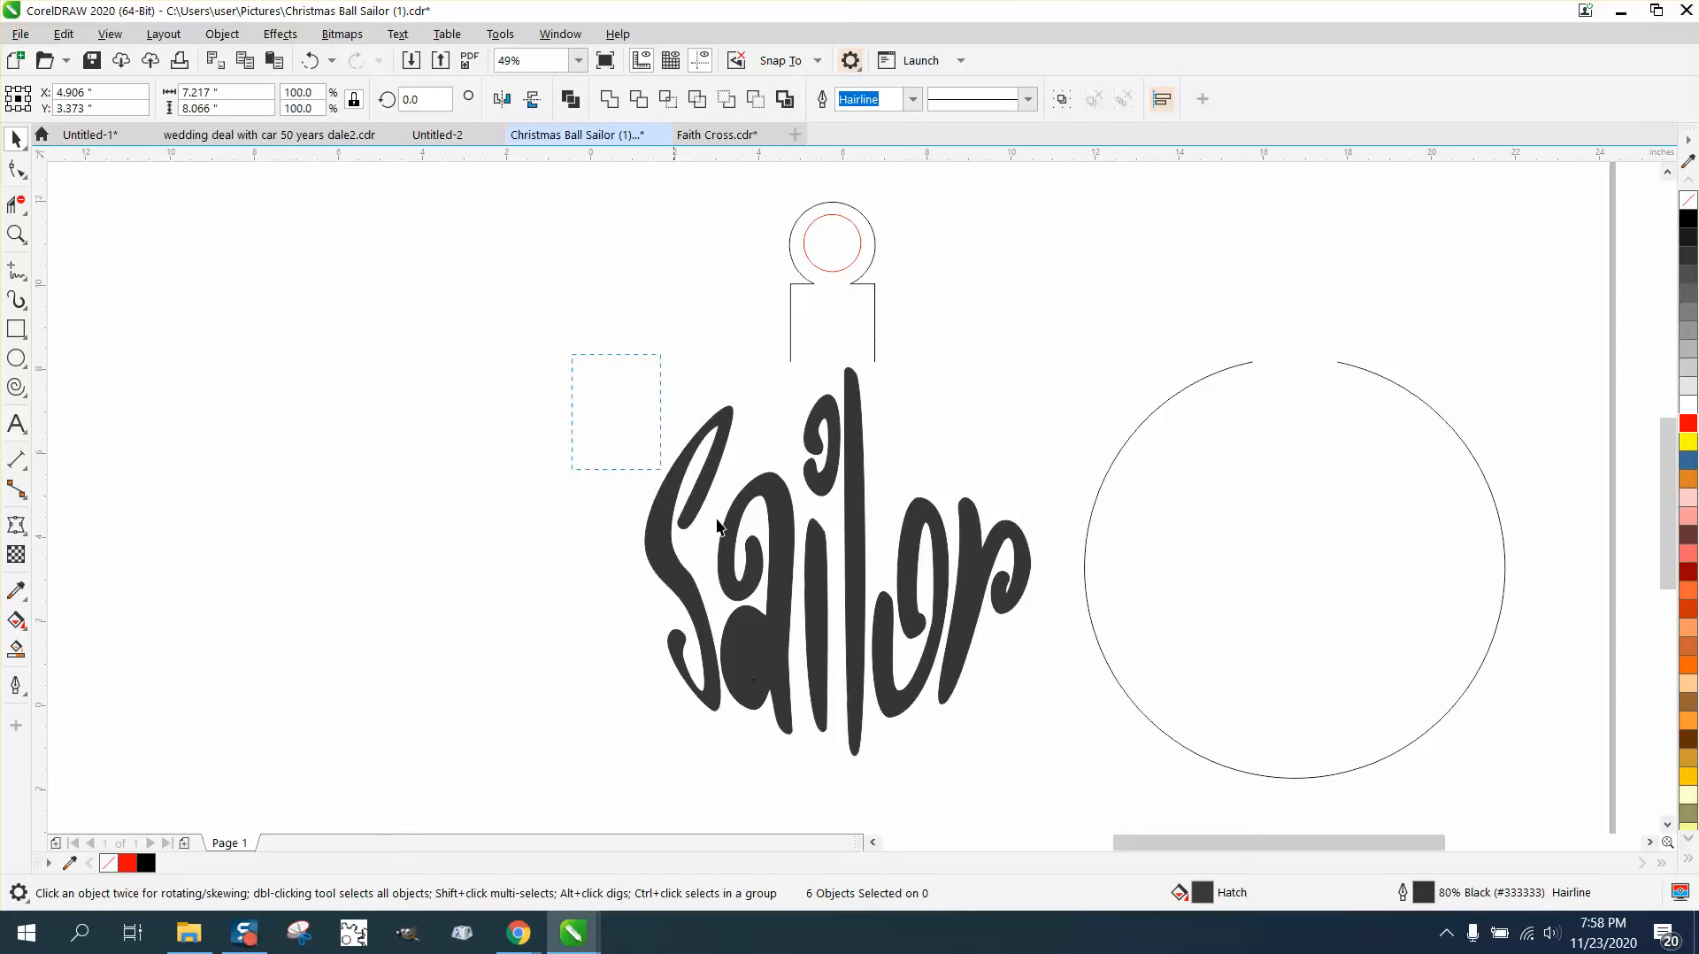
drag(719, 527, 1053, 780)
key(Left)
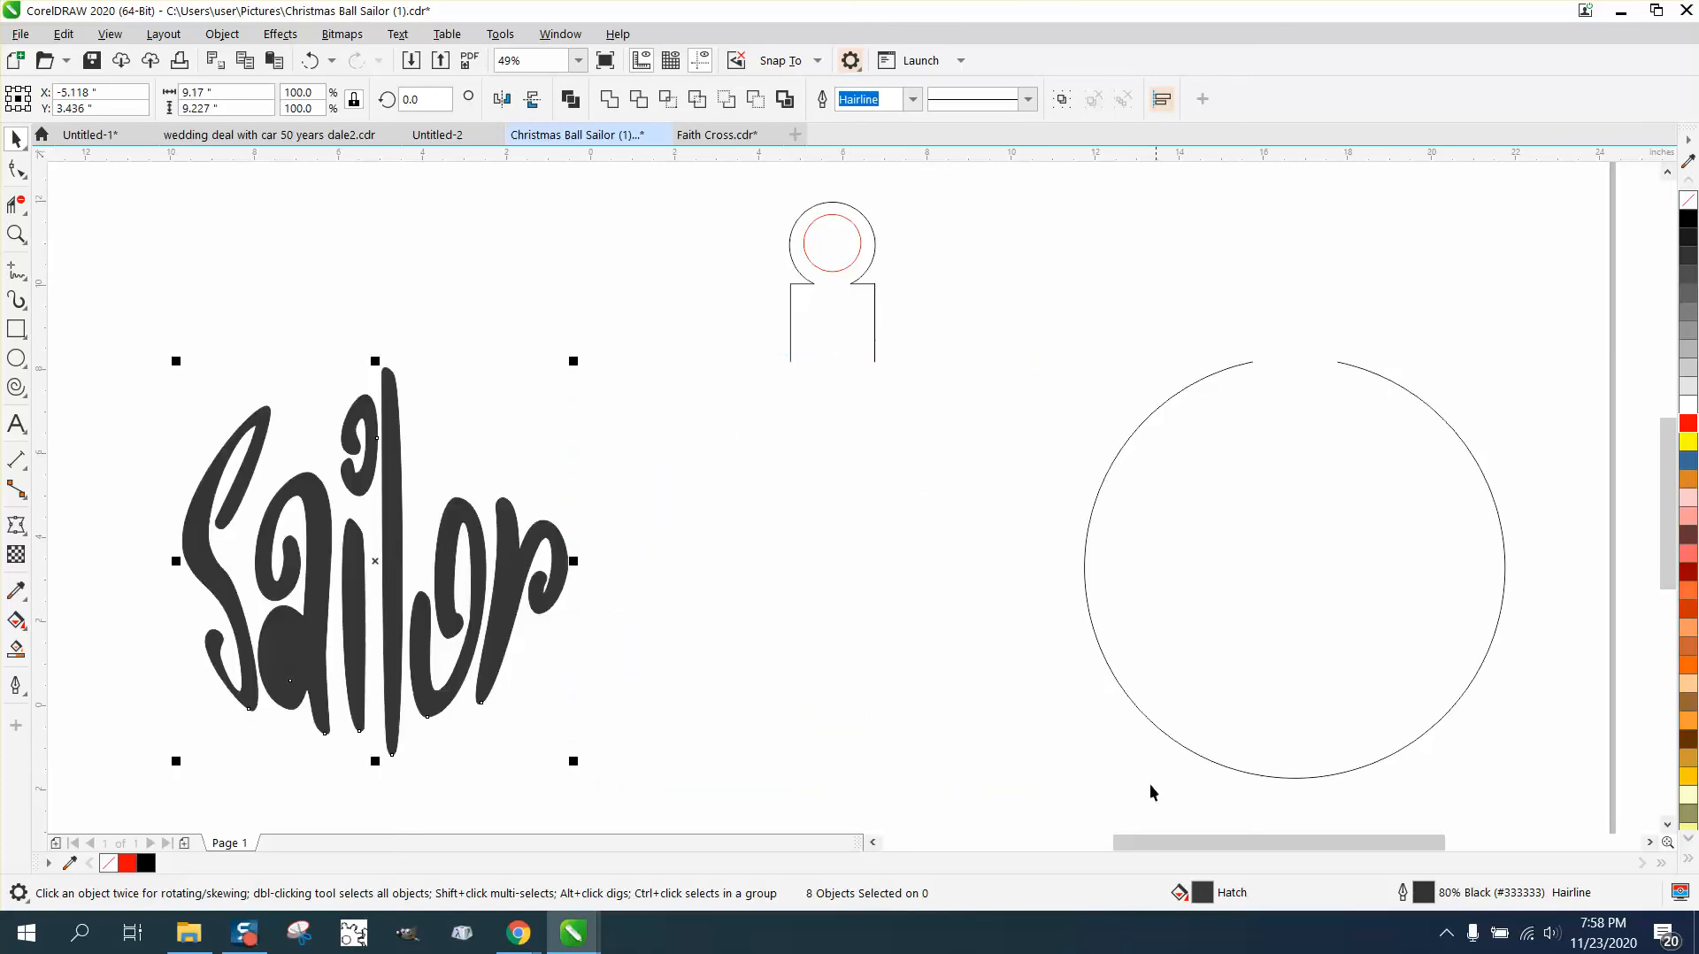
- Nudge the ball outline back 11 inches onto the neck and smart-fill the enclosed ornament shape with black
click(1154, 734)
key(Left)
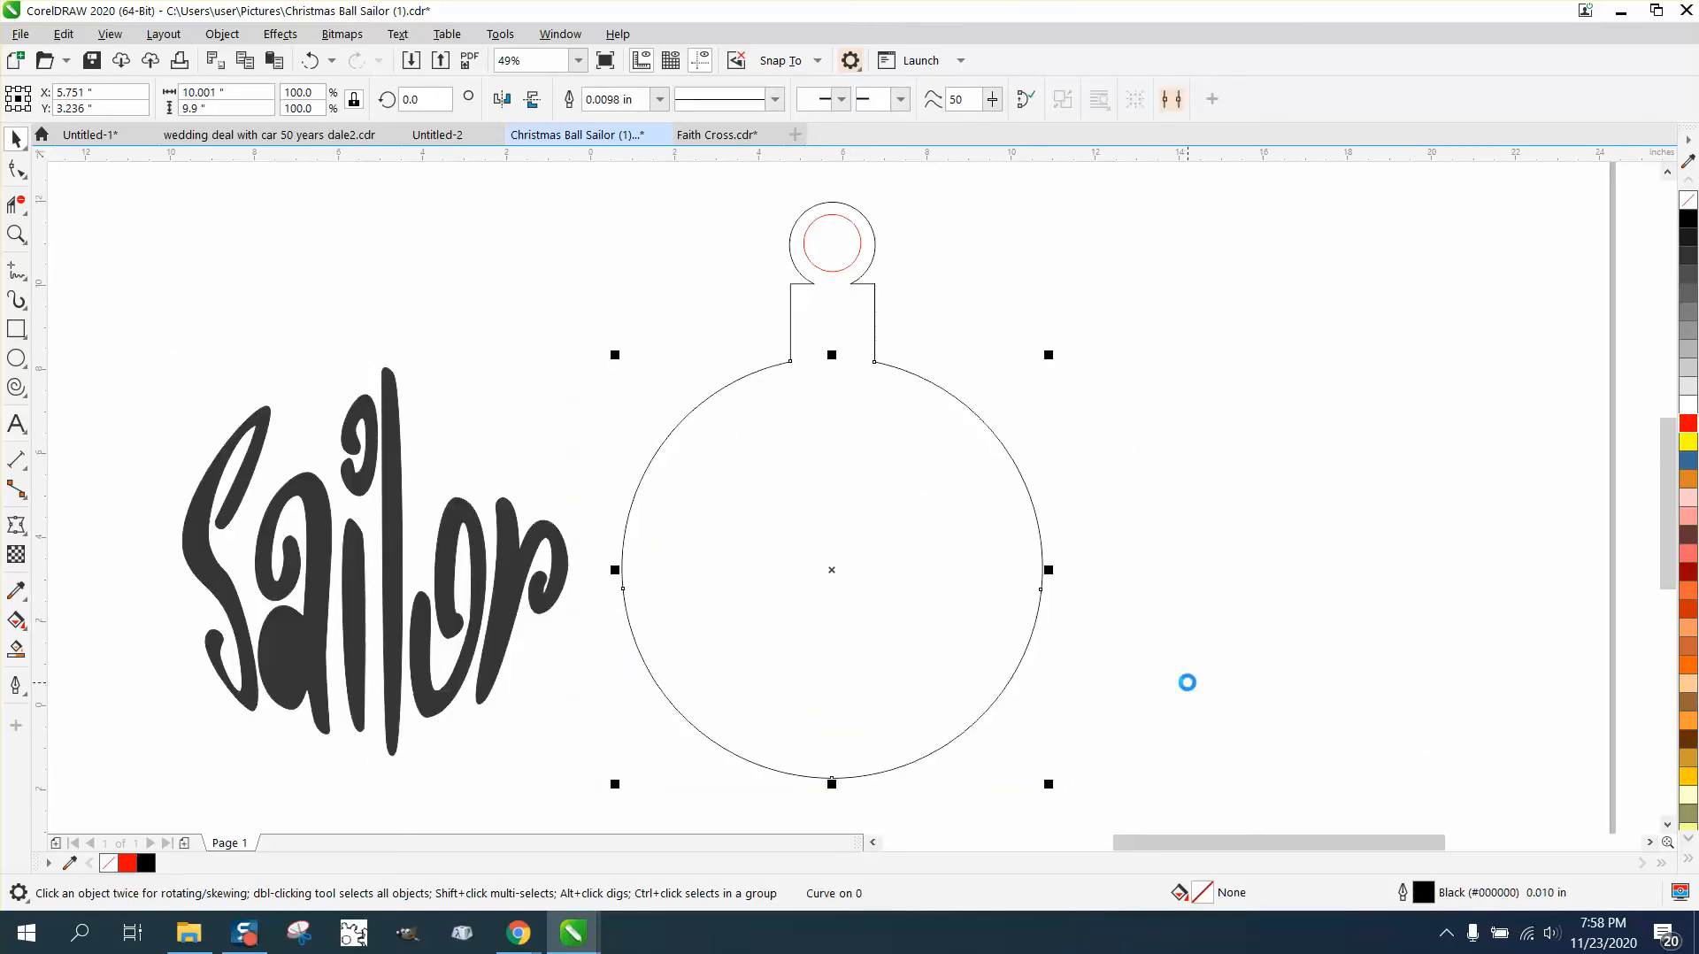
click(20, 651)
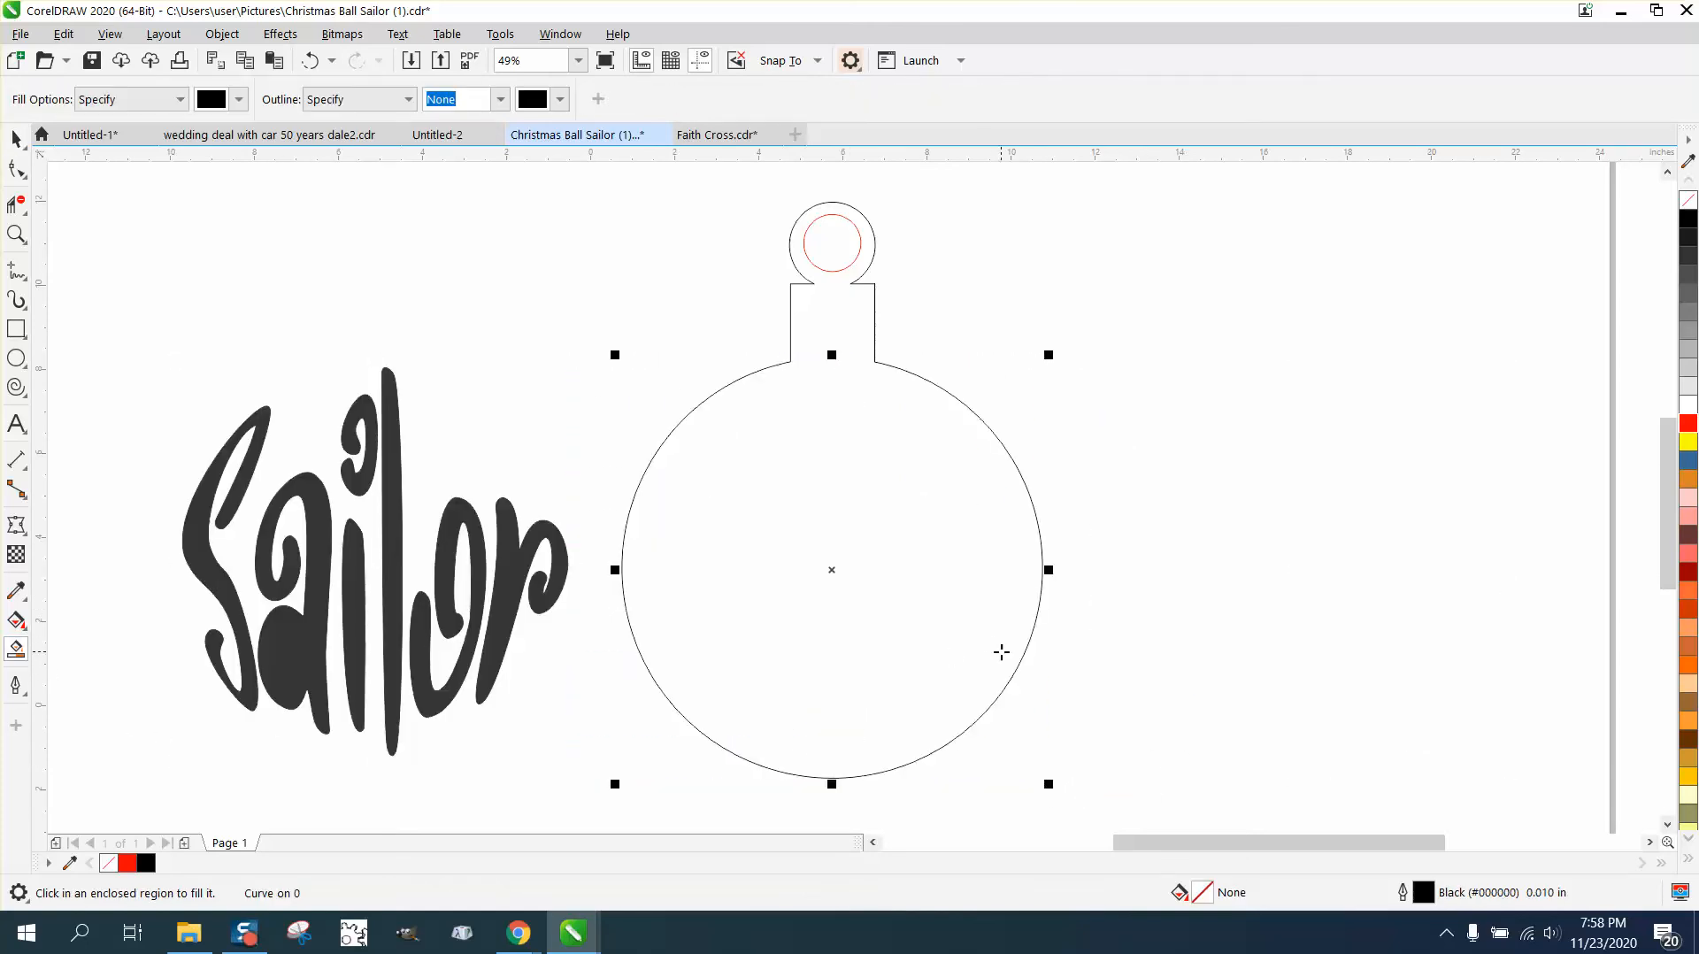
click(991, 646)
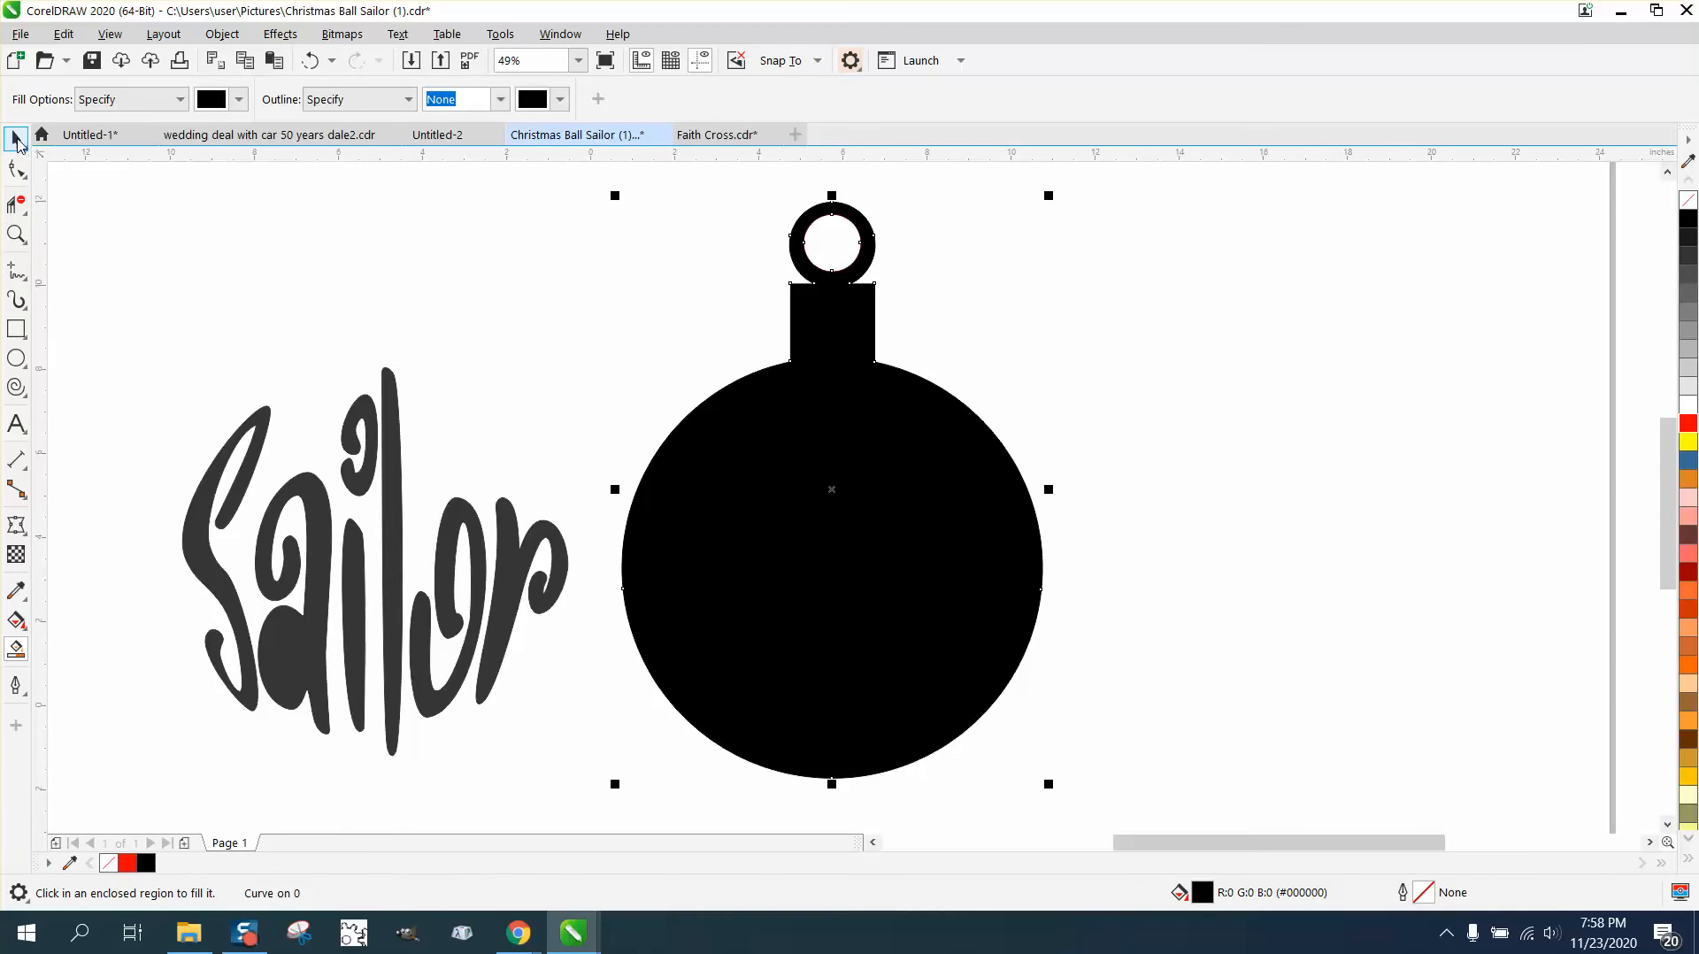
- Nudge the black-filled ornament 11 inches right, remove its fill, and give it a red outline
click(16, 139)
key(Right)
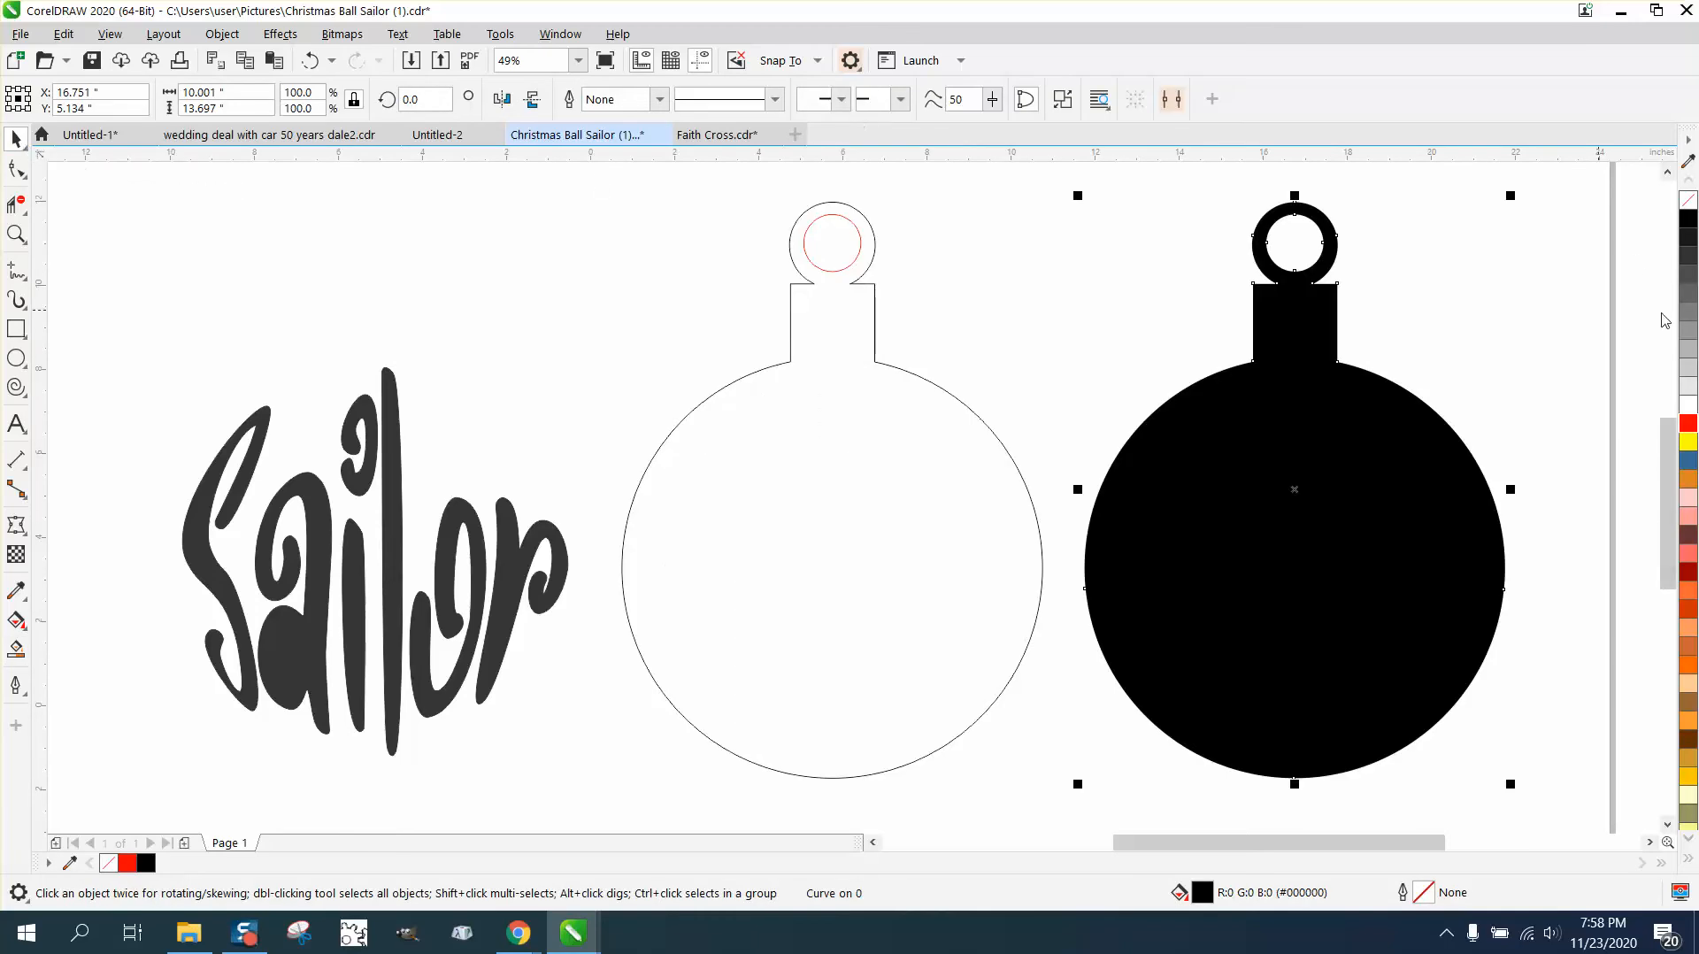
click(1687, 200)
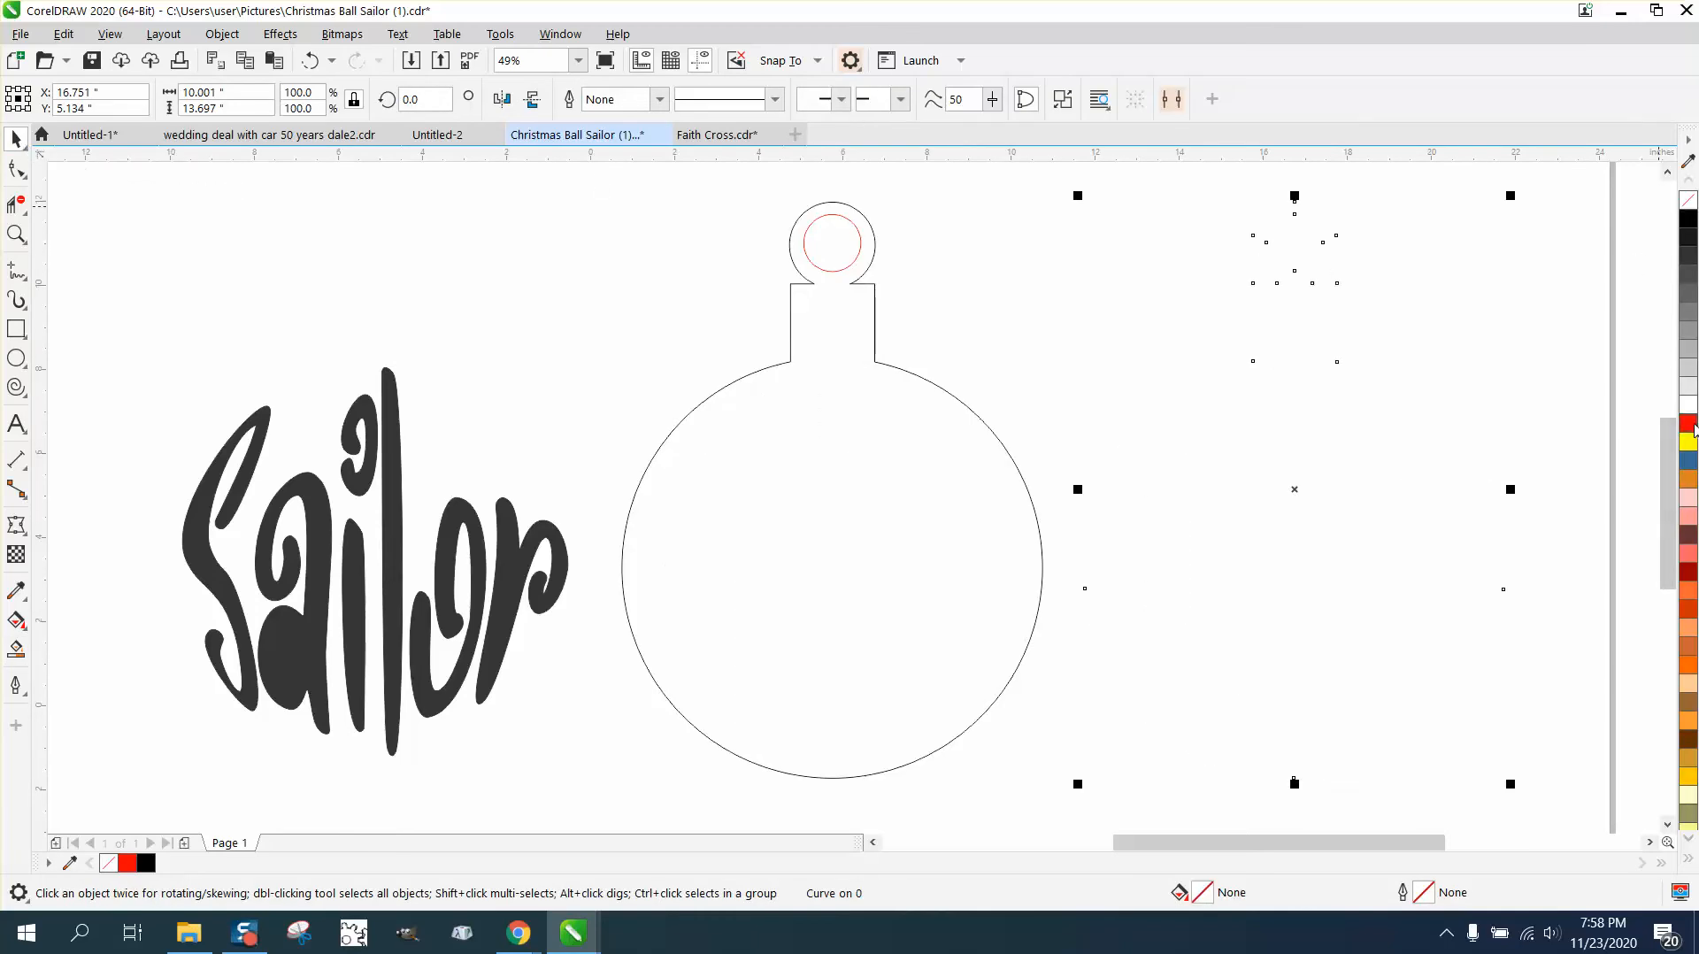
right_click(1690, 428)
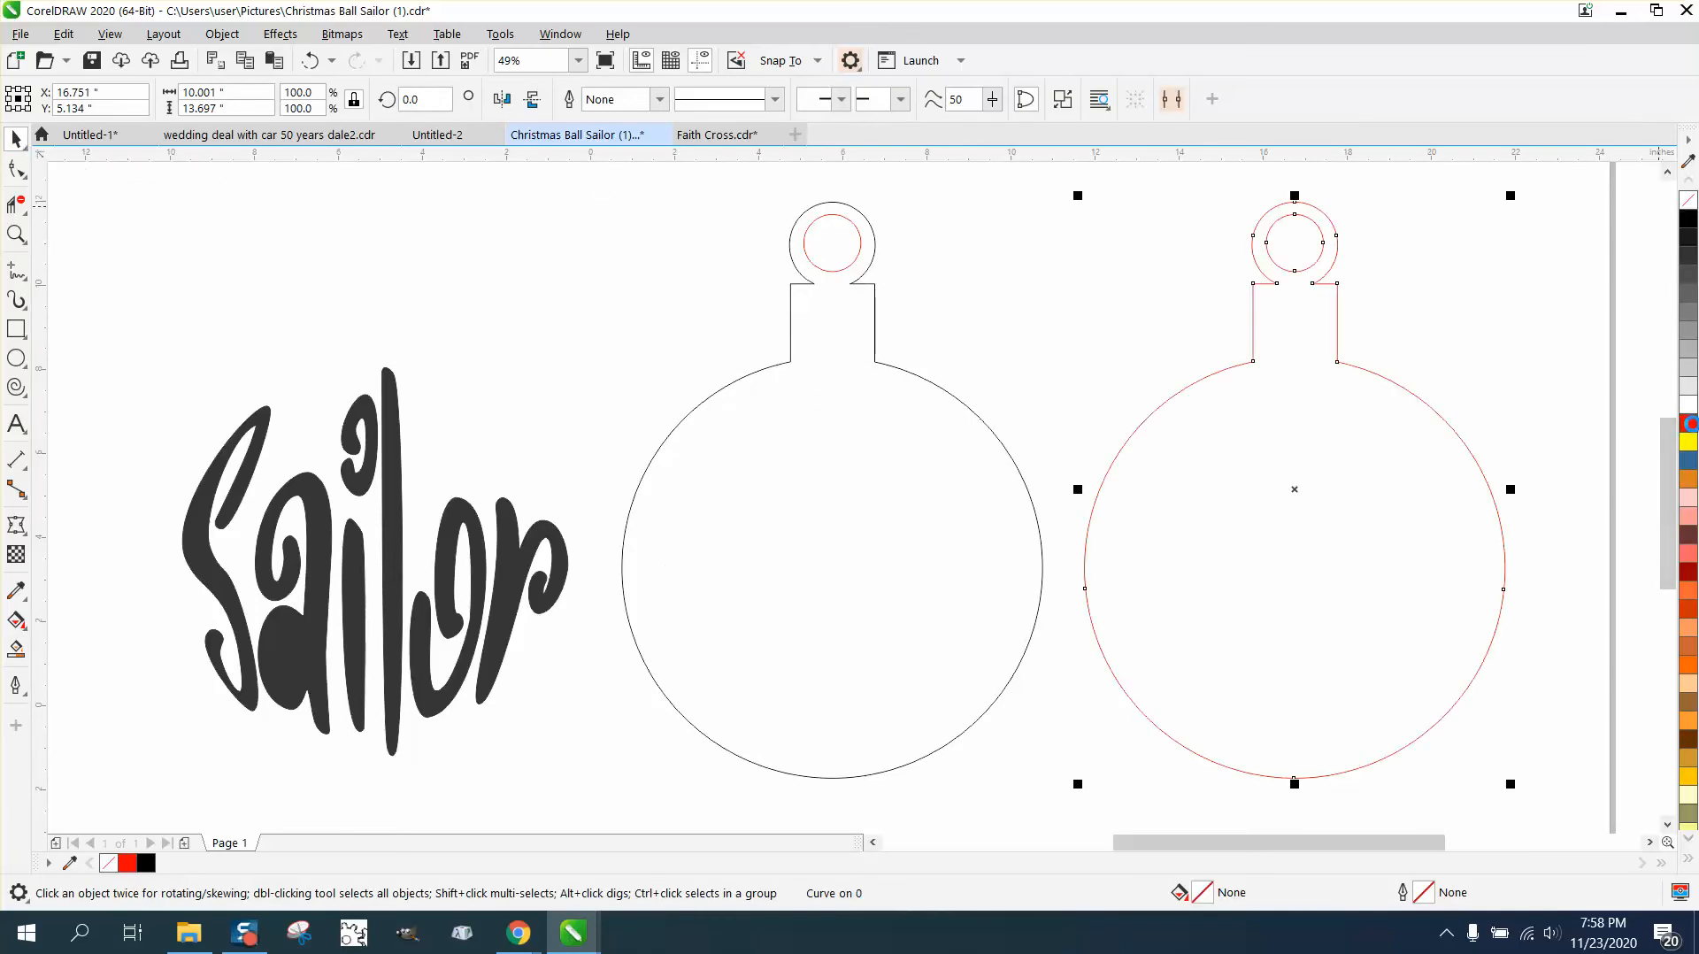
- Delete the original ornament's inner circle, ring, neck segments and ball outline, and select the red-outlined ornament
click(831, 271)
key(Delete)
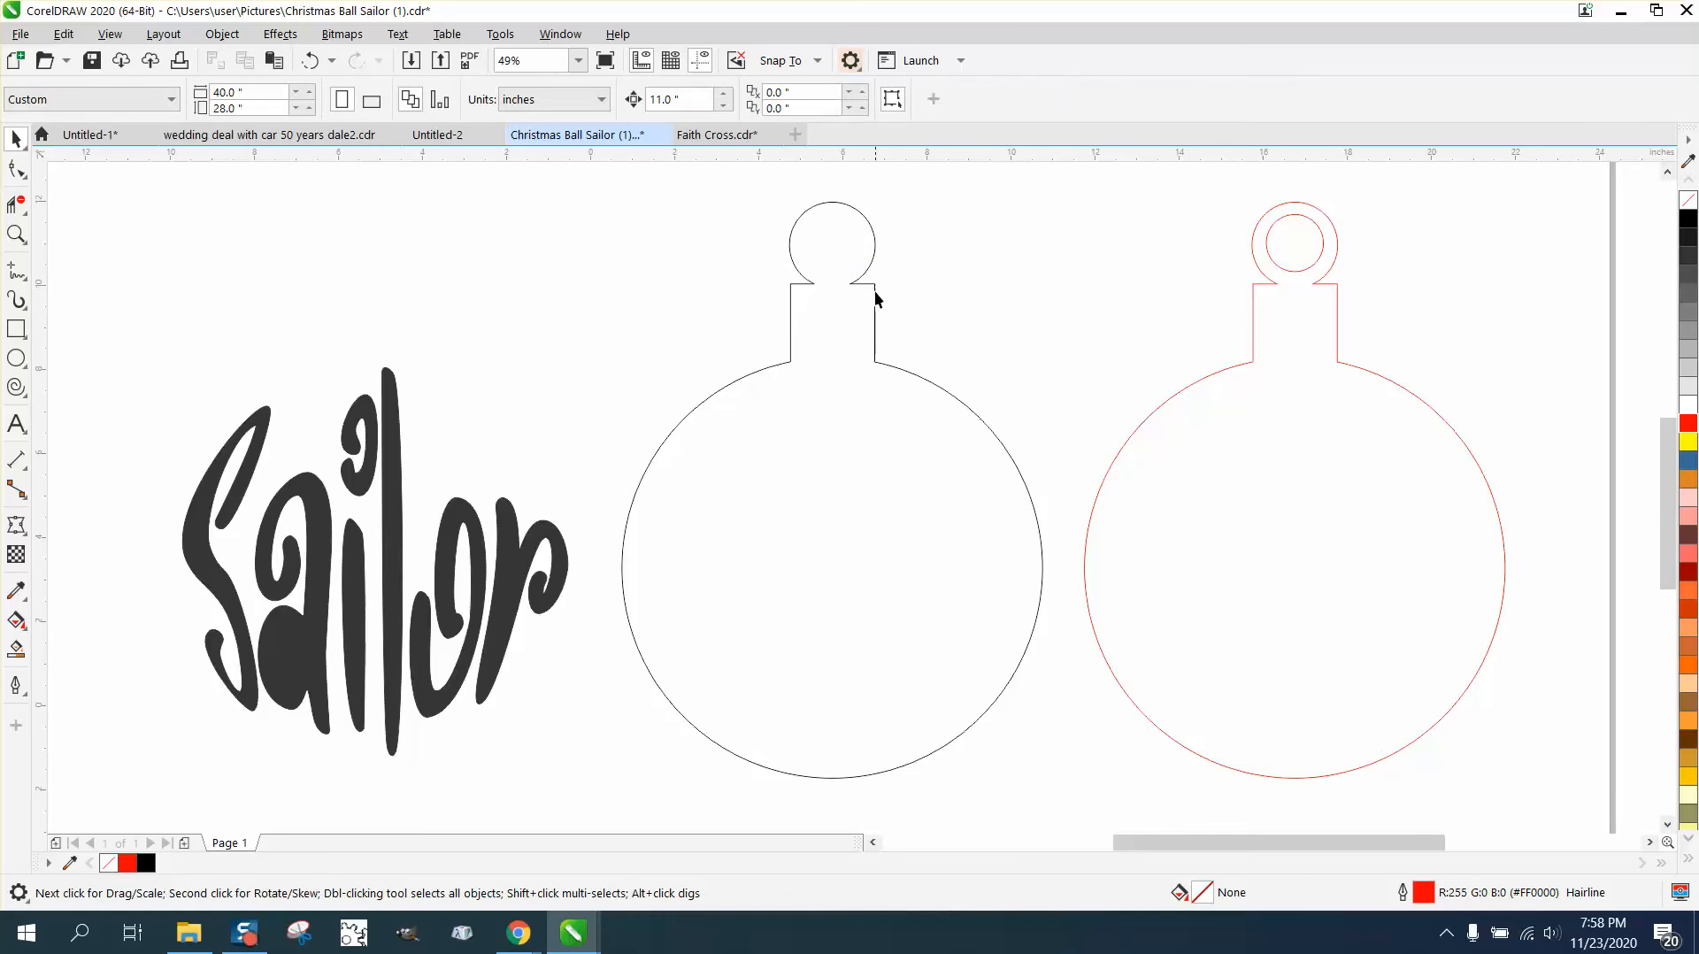
click(874, 290)
key(Delete)
click(866, 268)
key(Delete)
click(863, 281)
key(Delete)
click(791, 283)
key(Delete)
click(901, 368)
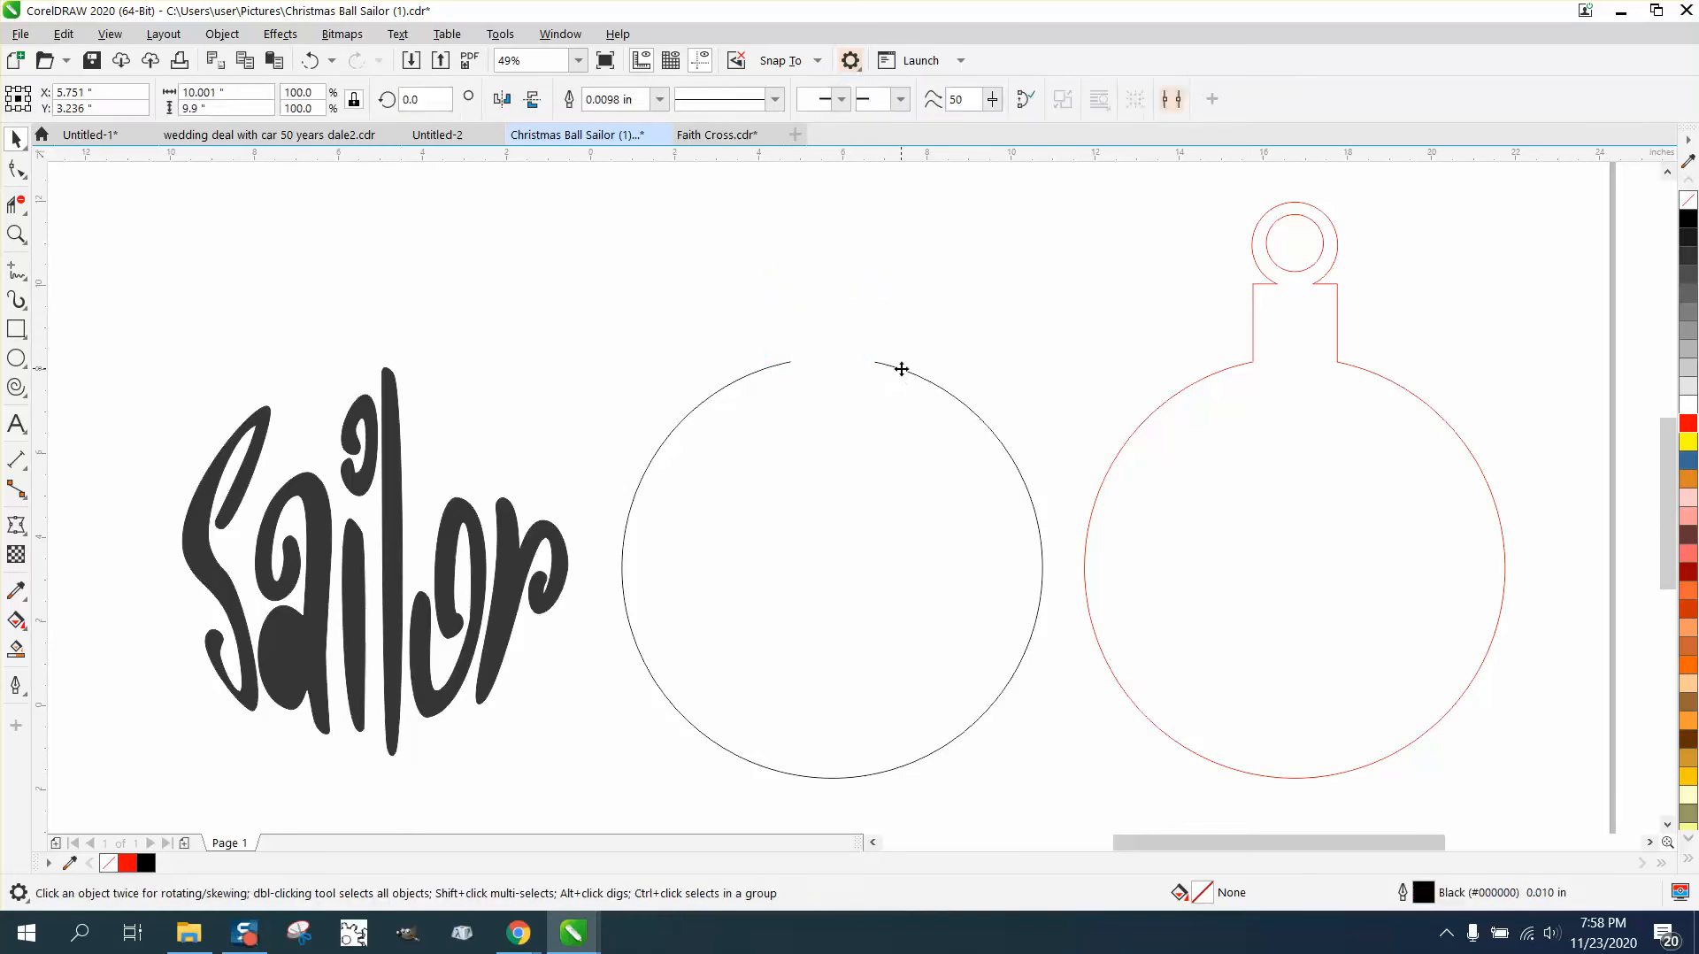
key(Delete)
click(1250, 364)
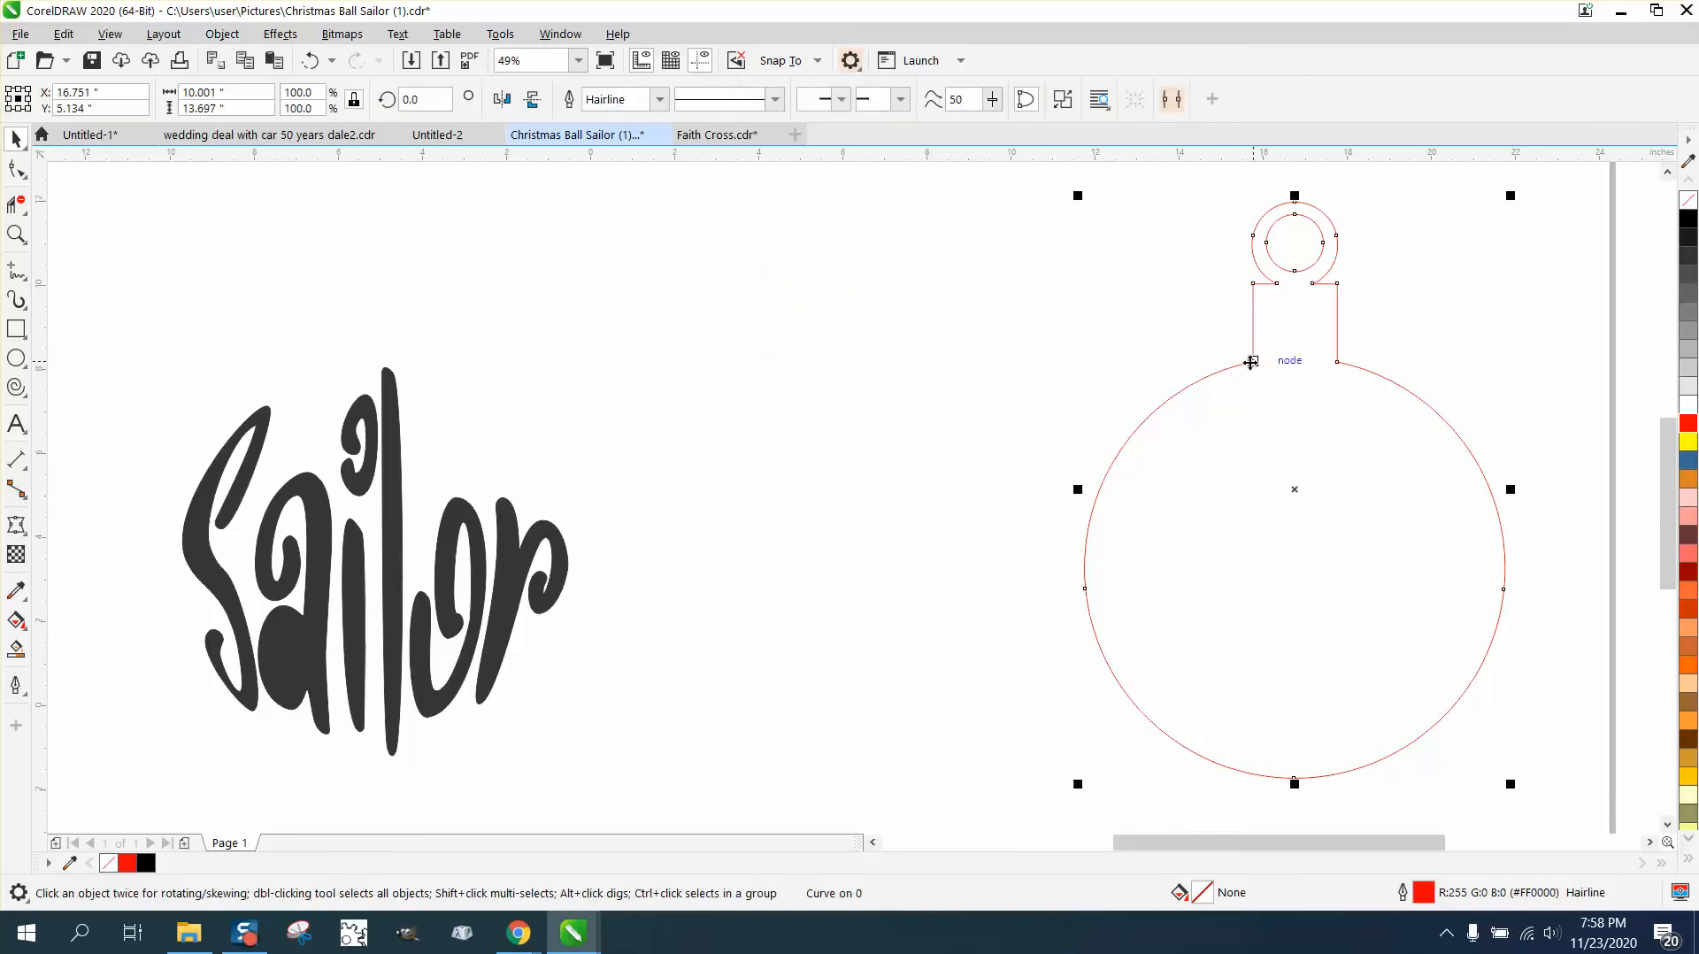
- Nudge the red-outlined ornament 11 inches left, remove the Sailor lettering's fill and give the letters a red outline
key(Left)
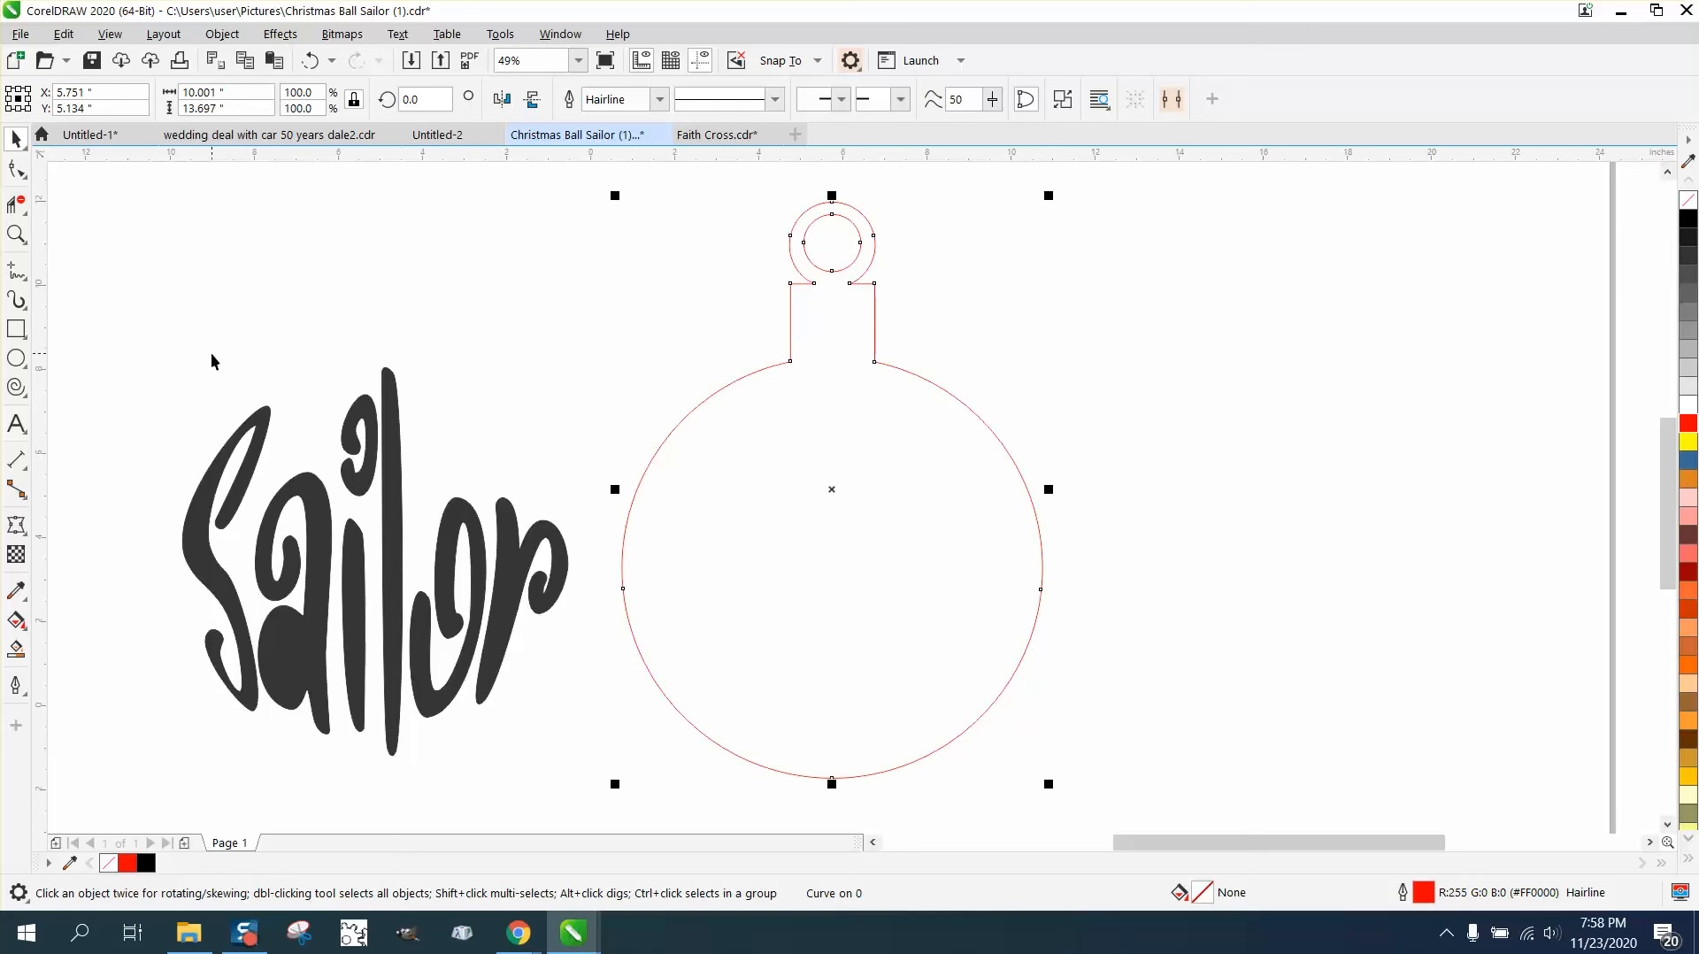
drag(147, 355, 670, 780)
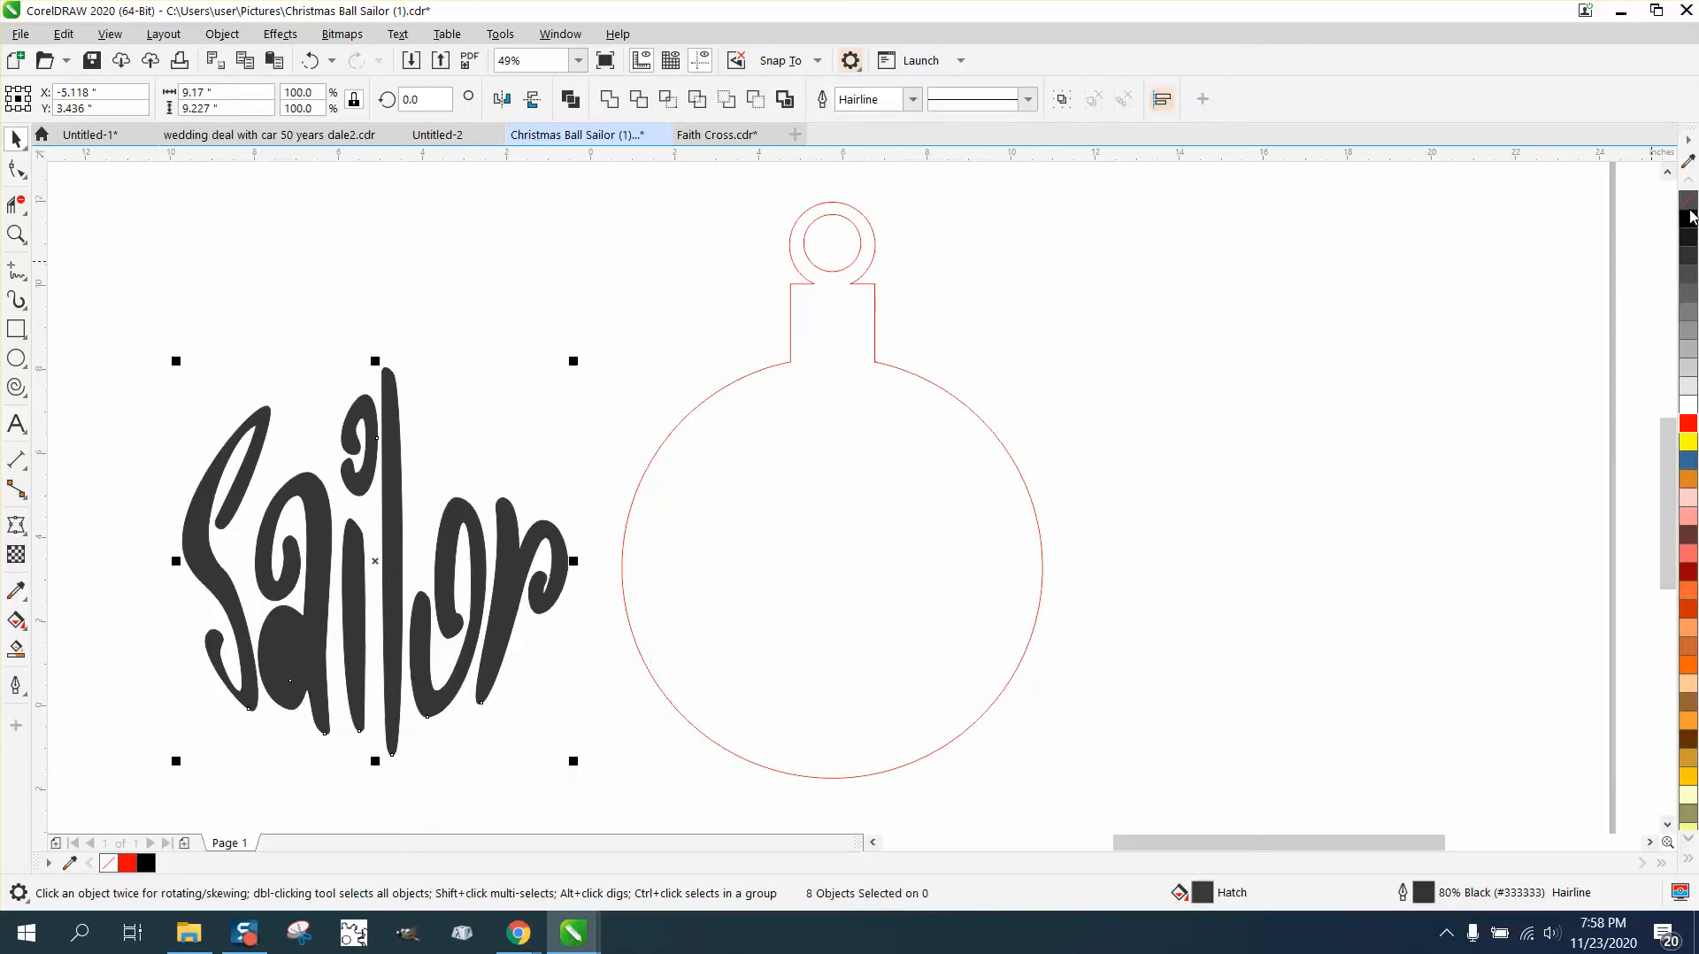
click(1688, 201)
right_click(1687, 427)
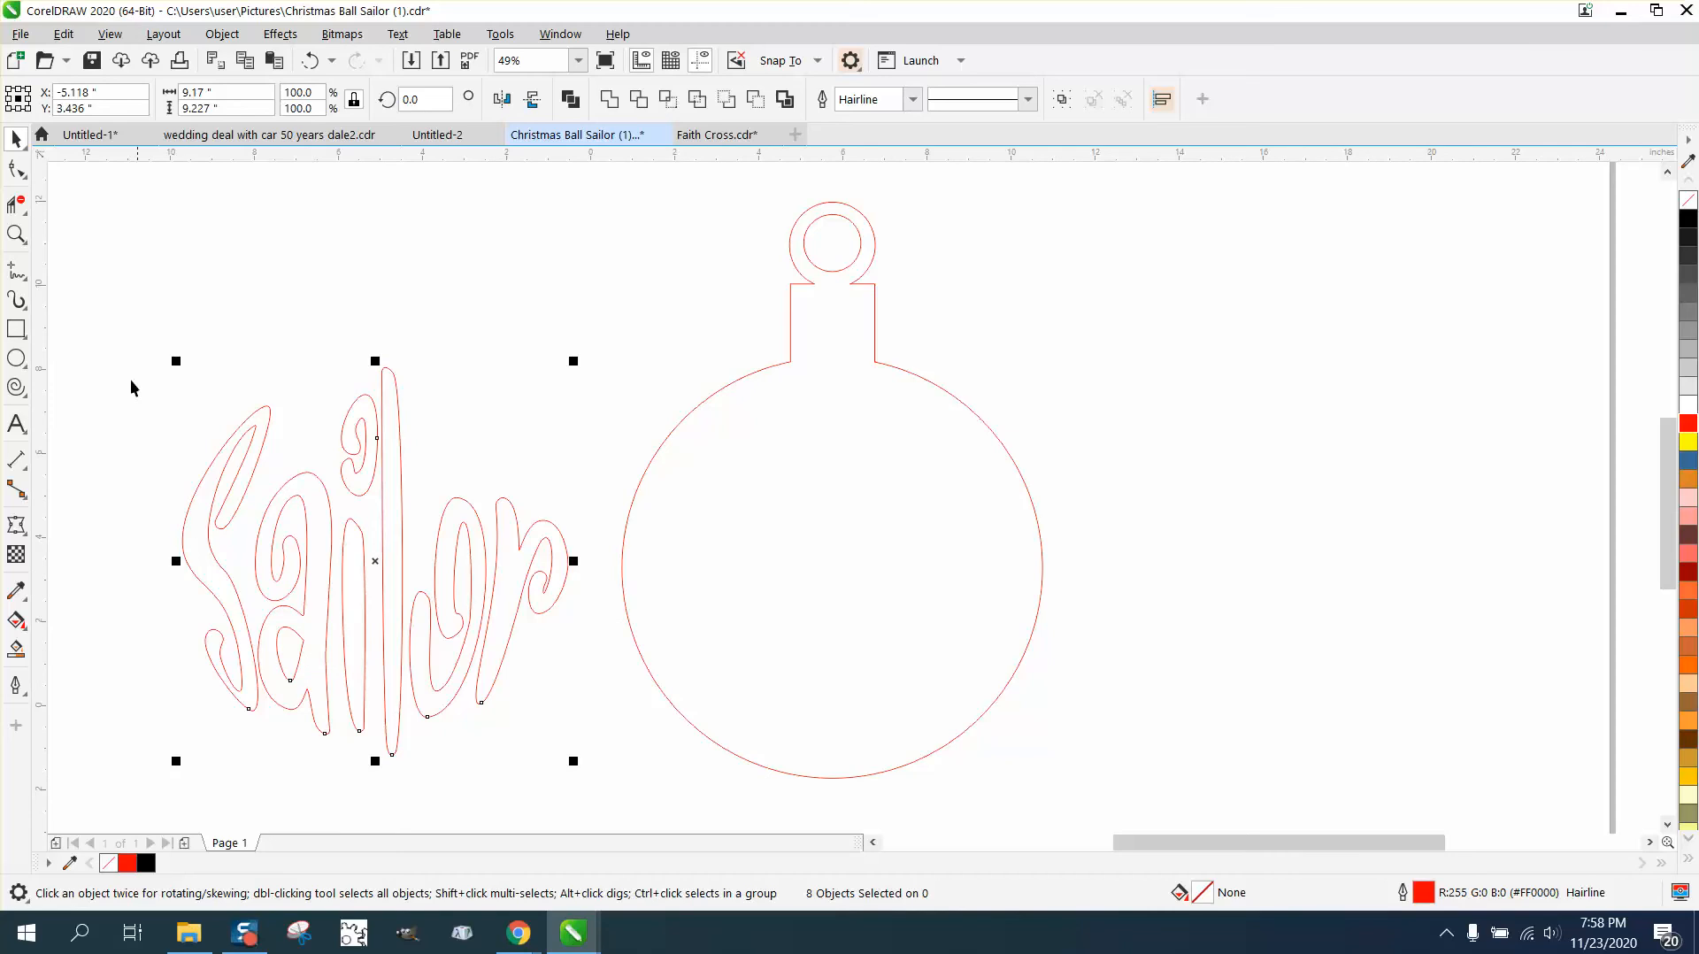
- Delete the extra node on the lower inner curl of the dot above the letter i
key(F10)
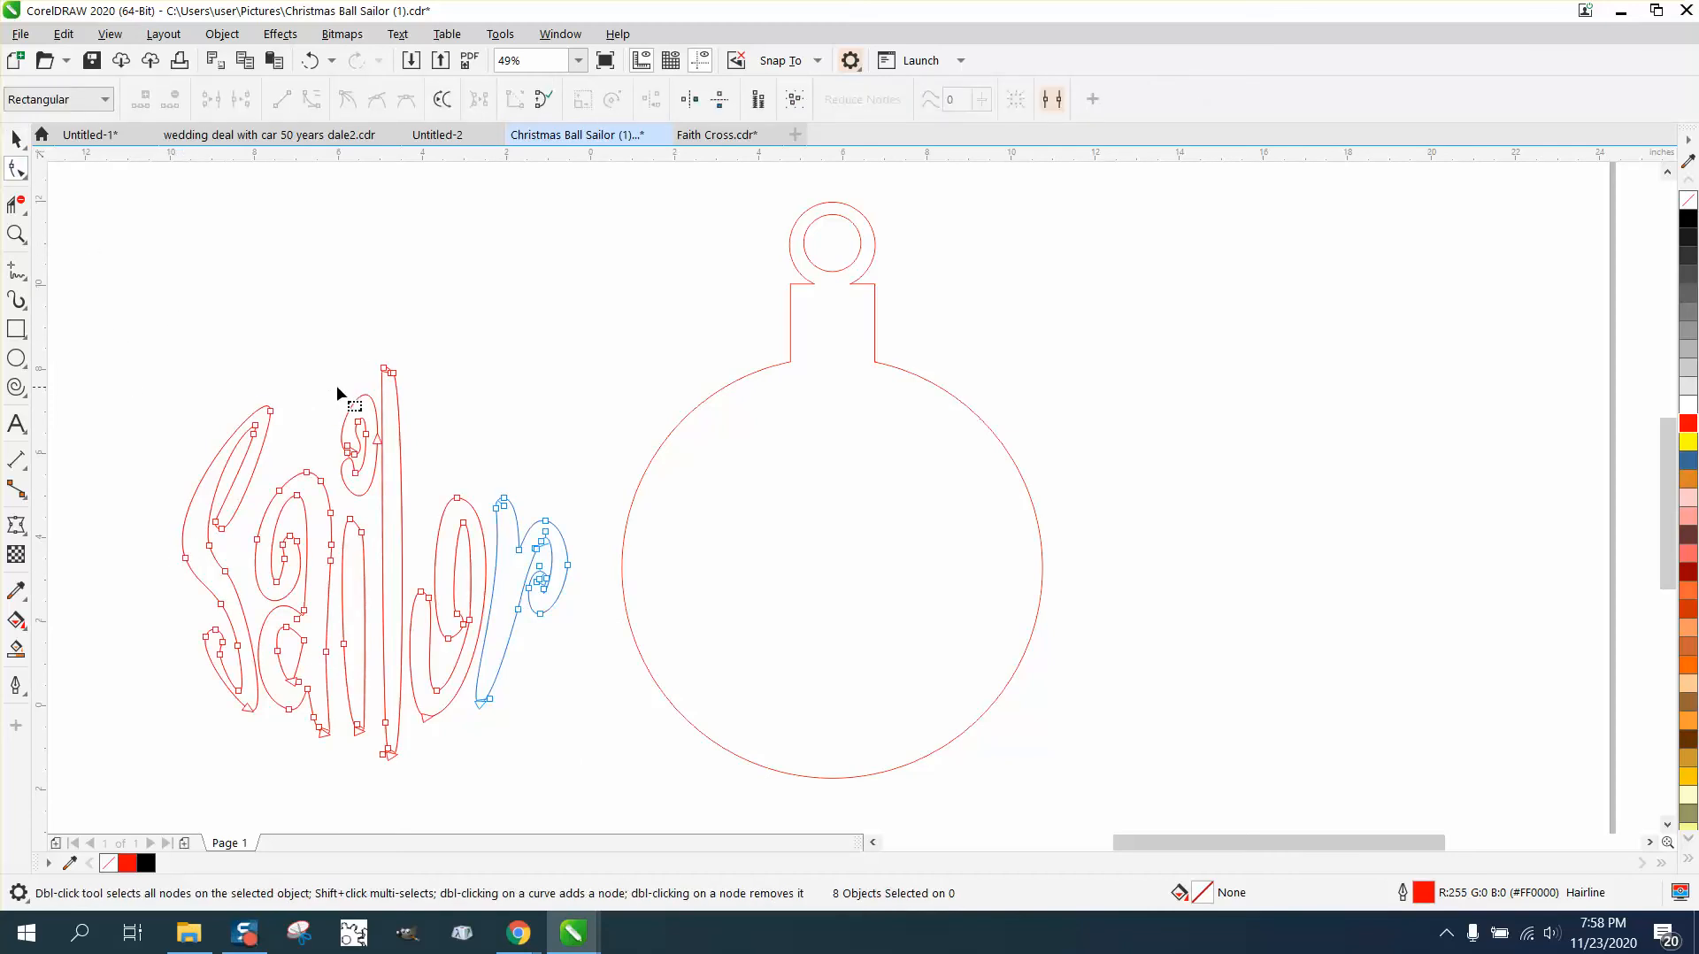
click(16, 233)
drag(235, 353, 523, 515)
click(16, 169)
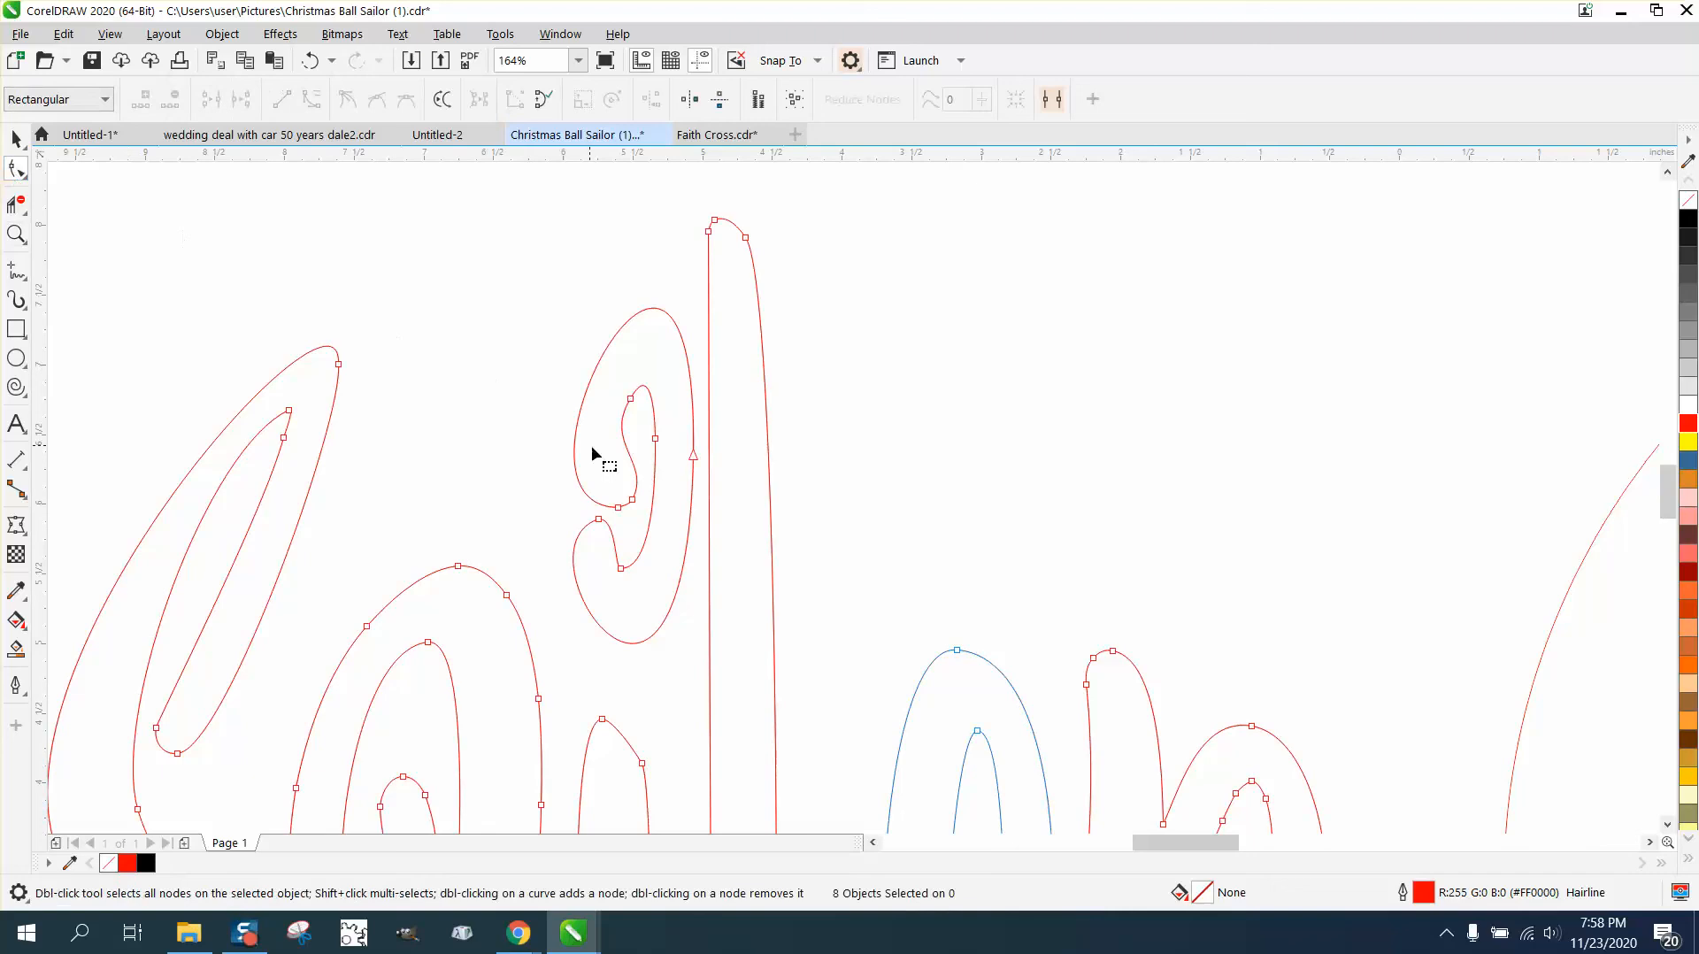
click(628, 500)
key(Delete)
- Try to select only the letter r's nodes within the selected Sailor lettering
scroll(623, 430, down, 3)
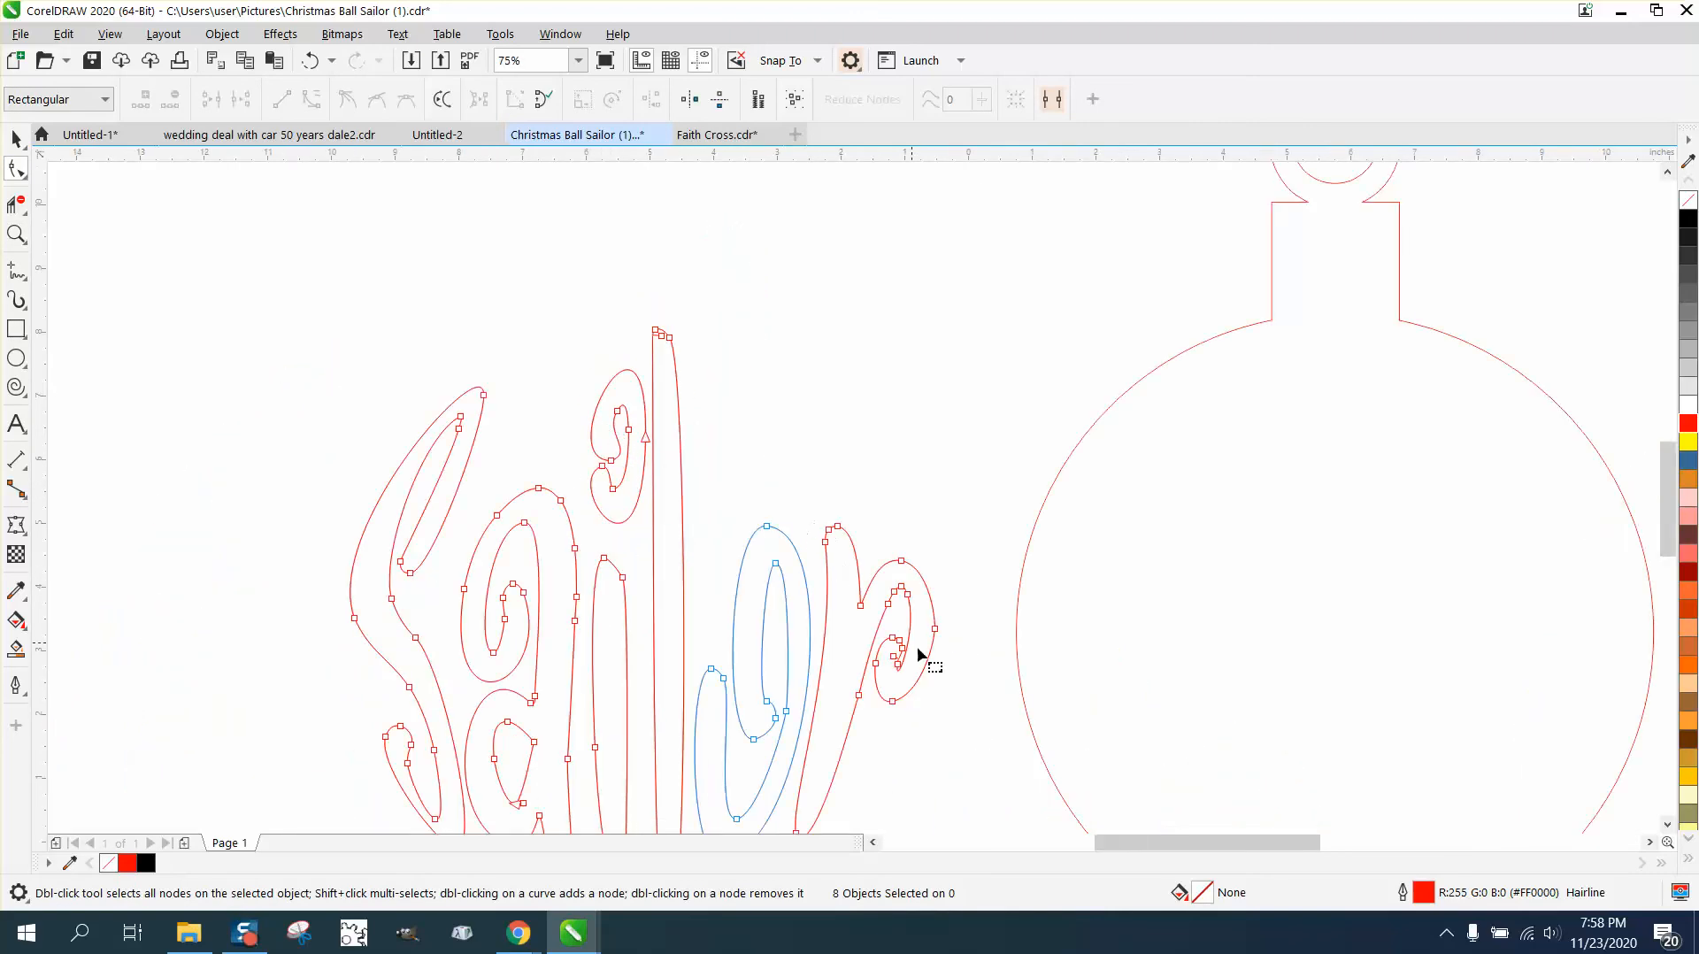
click(16, 233)
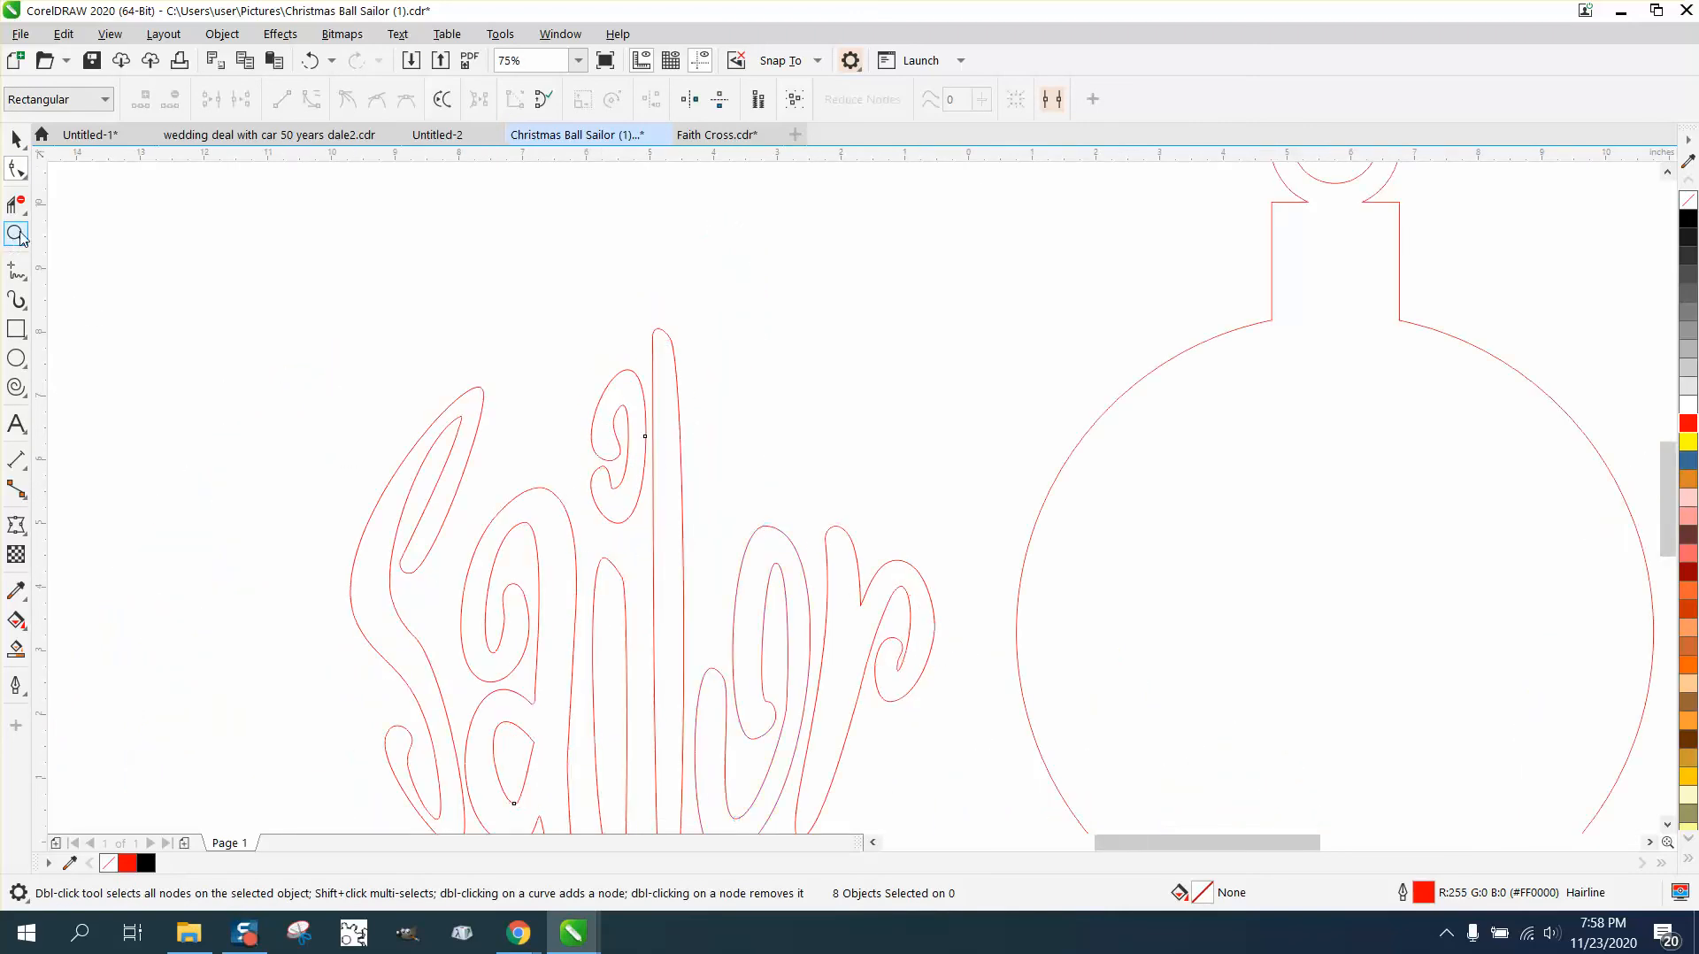
right_click(506, 354)
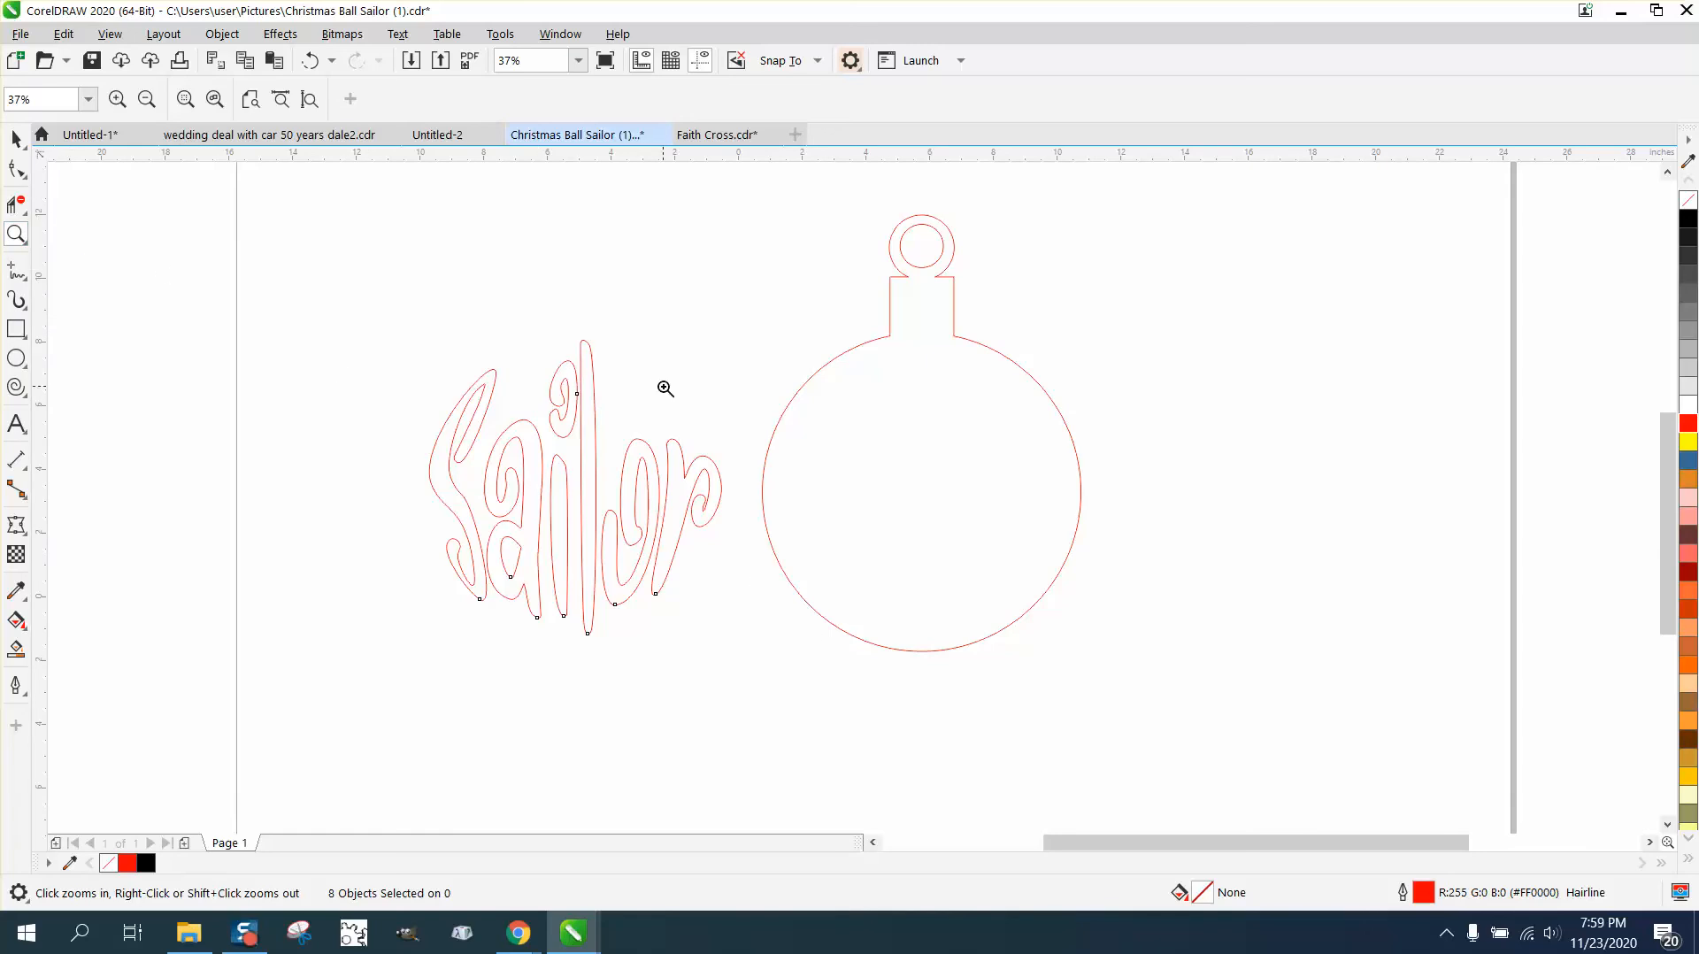
drag(620, 426, 908, 659)
key(F10)
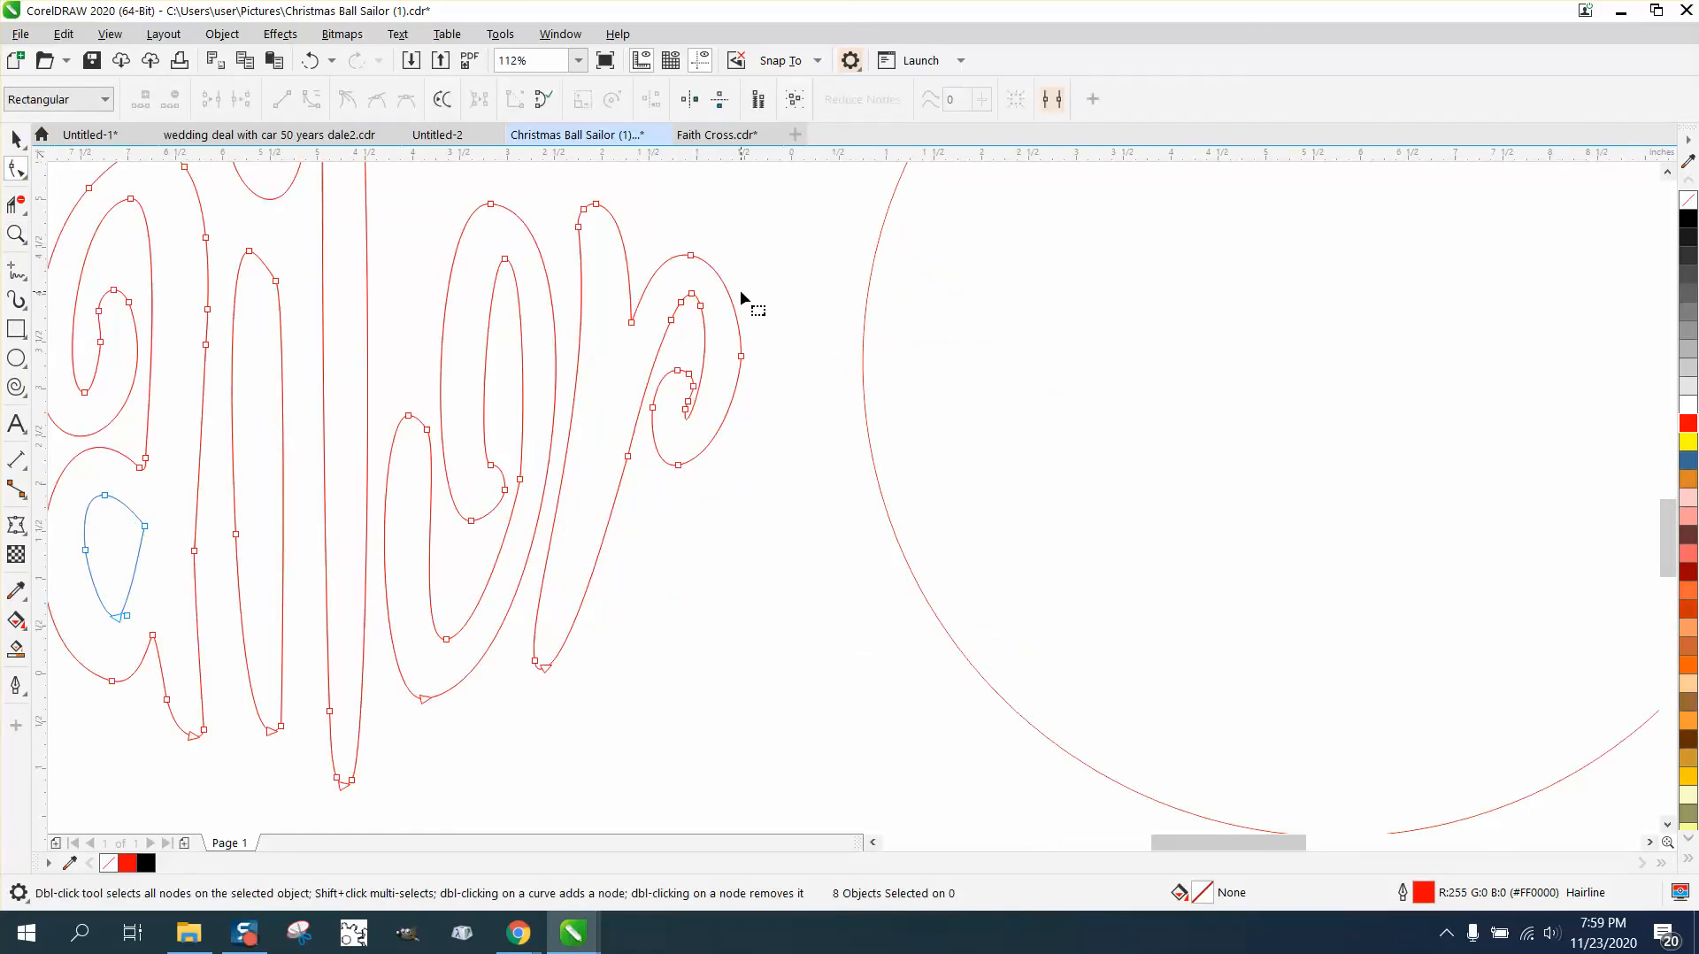
scroll(751, 290, down, 2)
drag(775, 232, 641, 490)
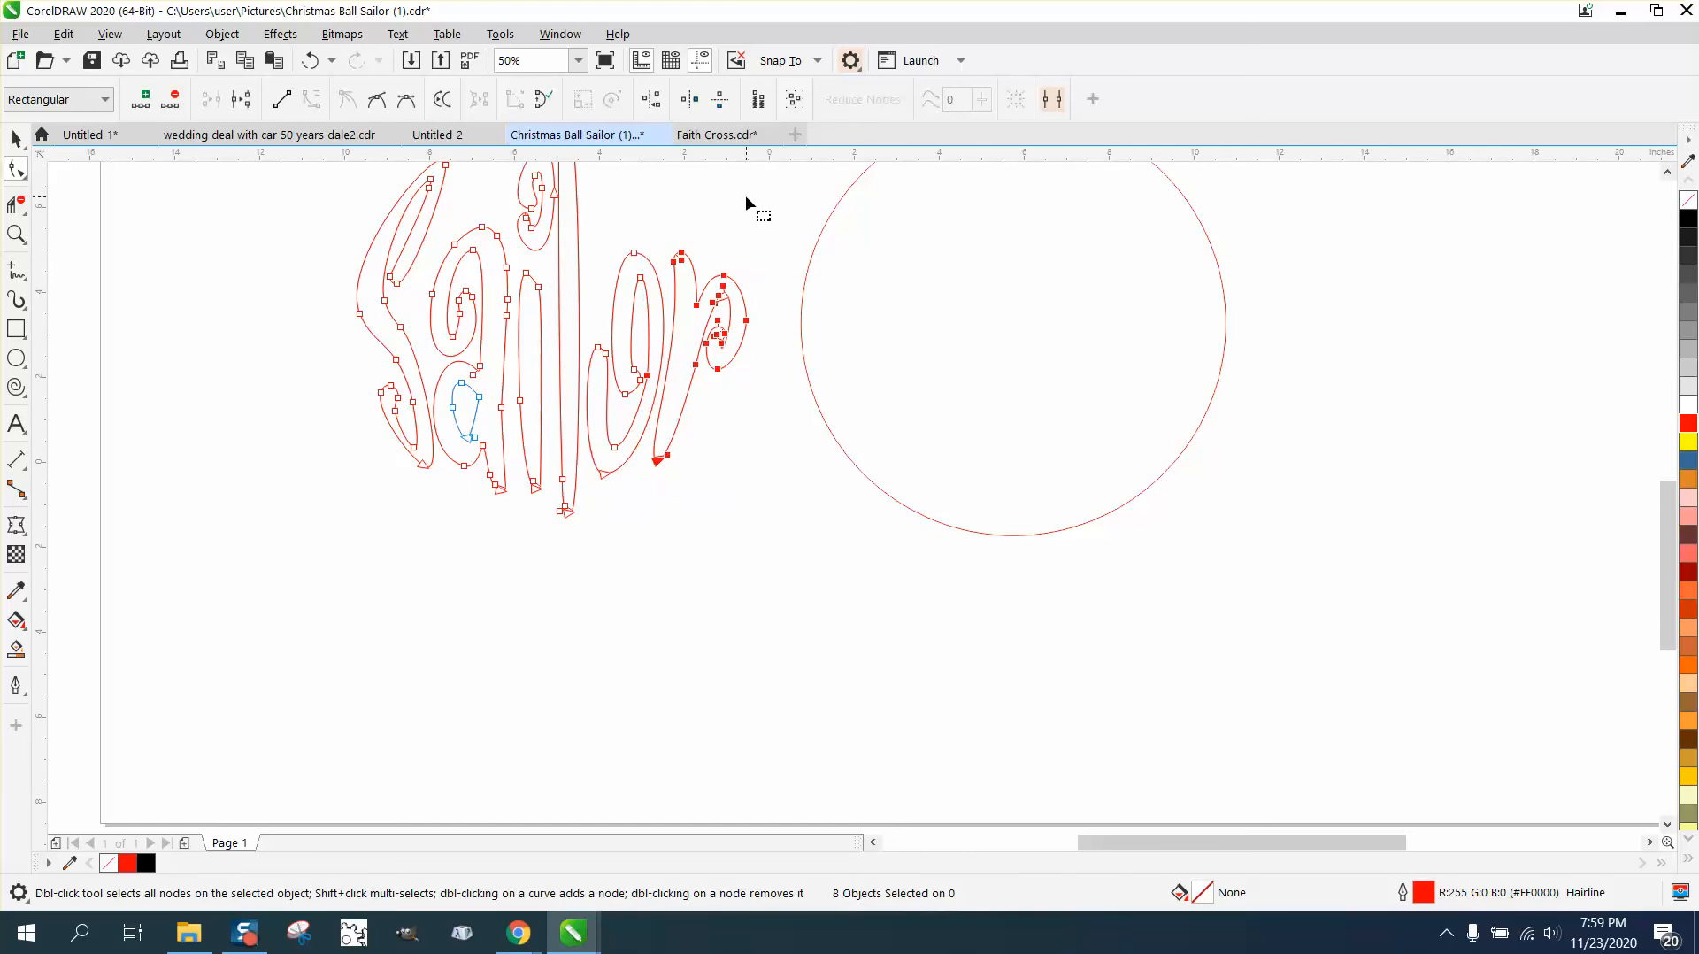
click(713, 212)
- Smart-fill the letter r with black and nudge the filled copy 22 inches to the right
click(16, 648)
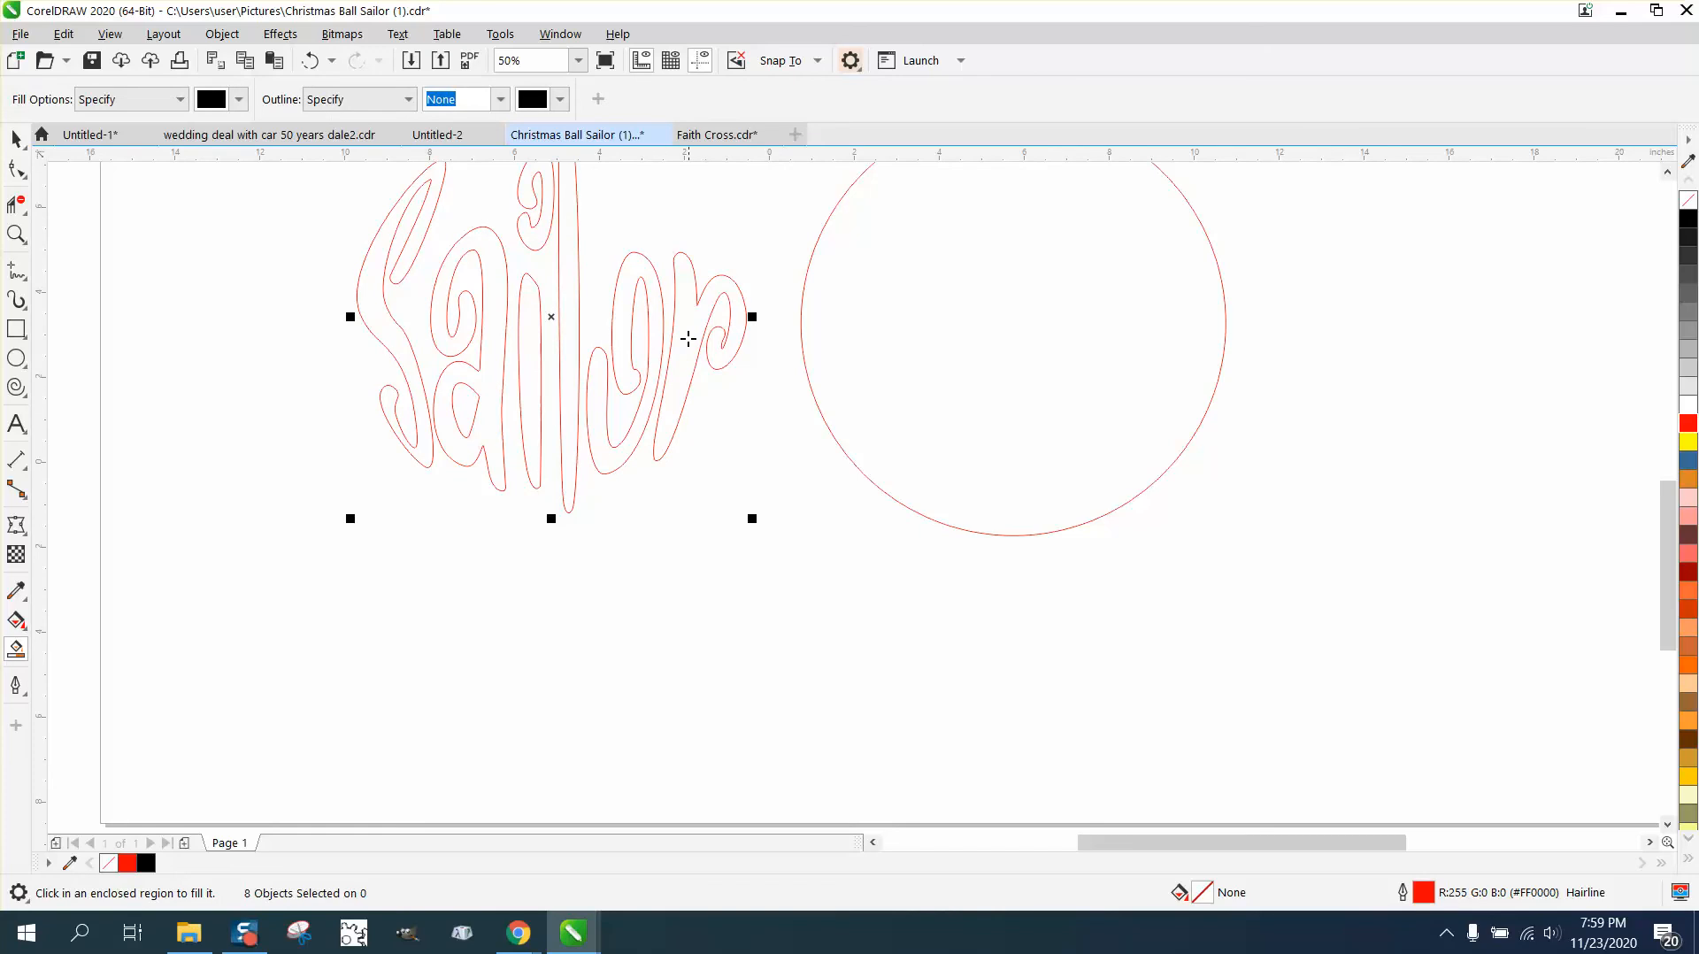
click(689, 339)
key(Right)
key(Right)
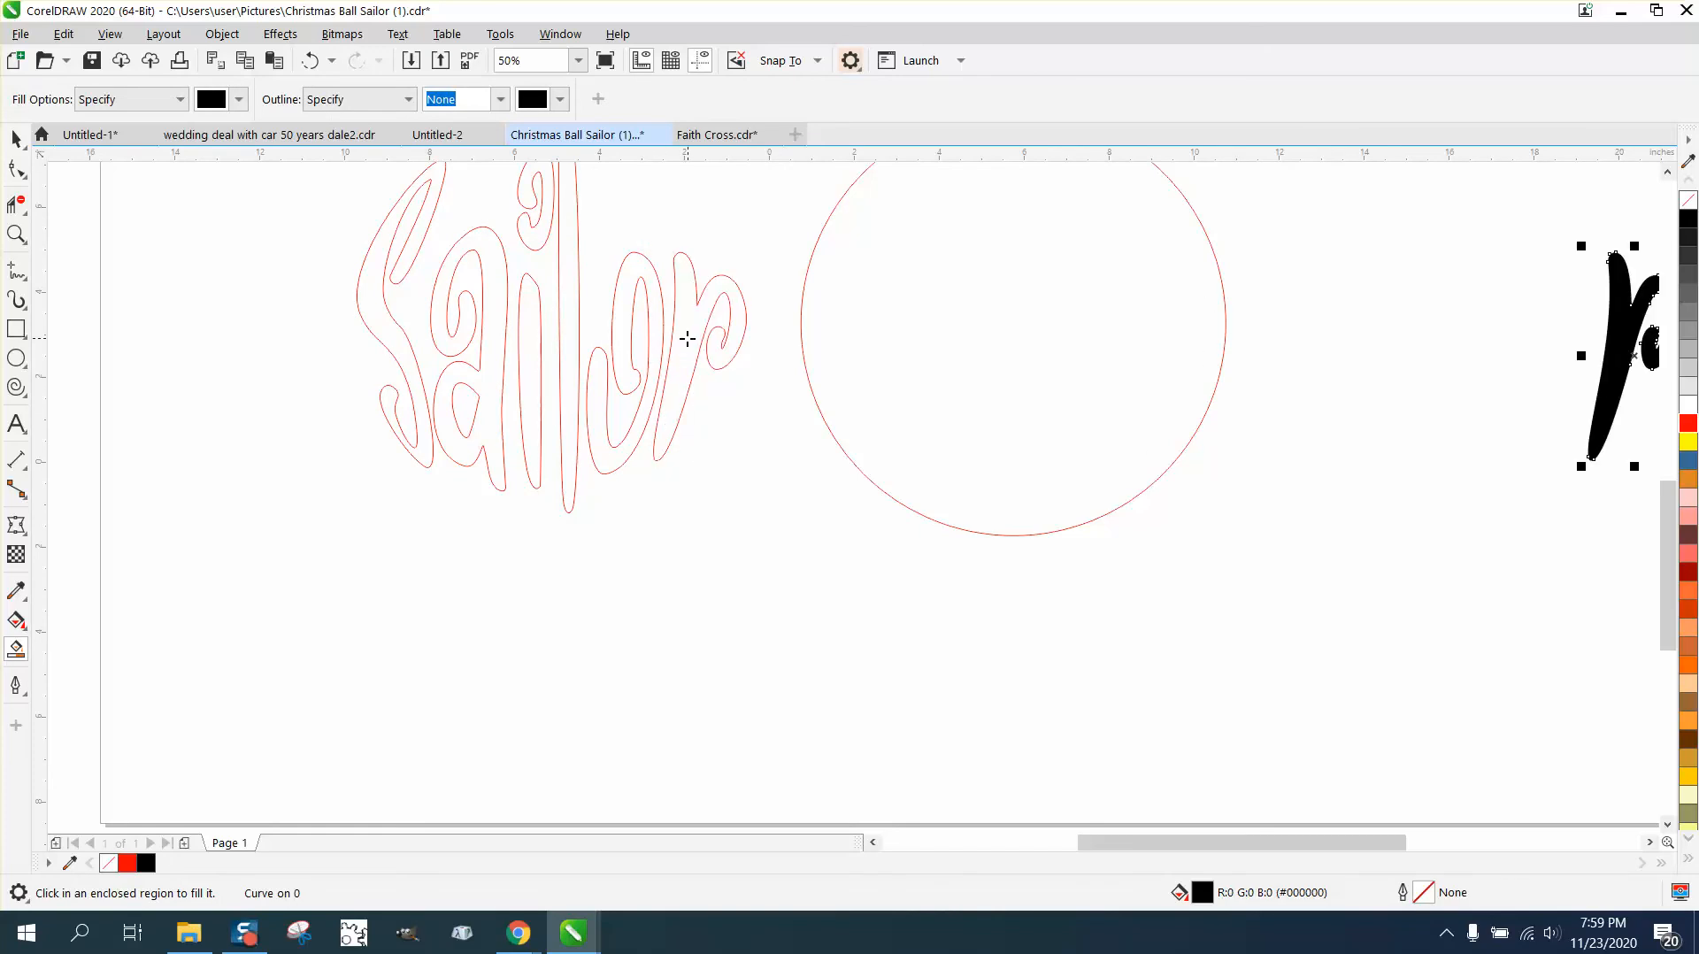
- Remove the copied r's black fill and give it a red outline
scroll(687, 339, down, 1)
click(1688, 200)
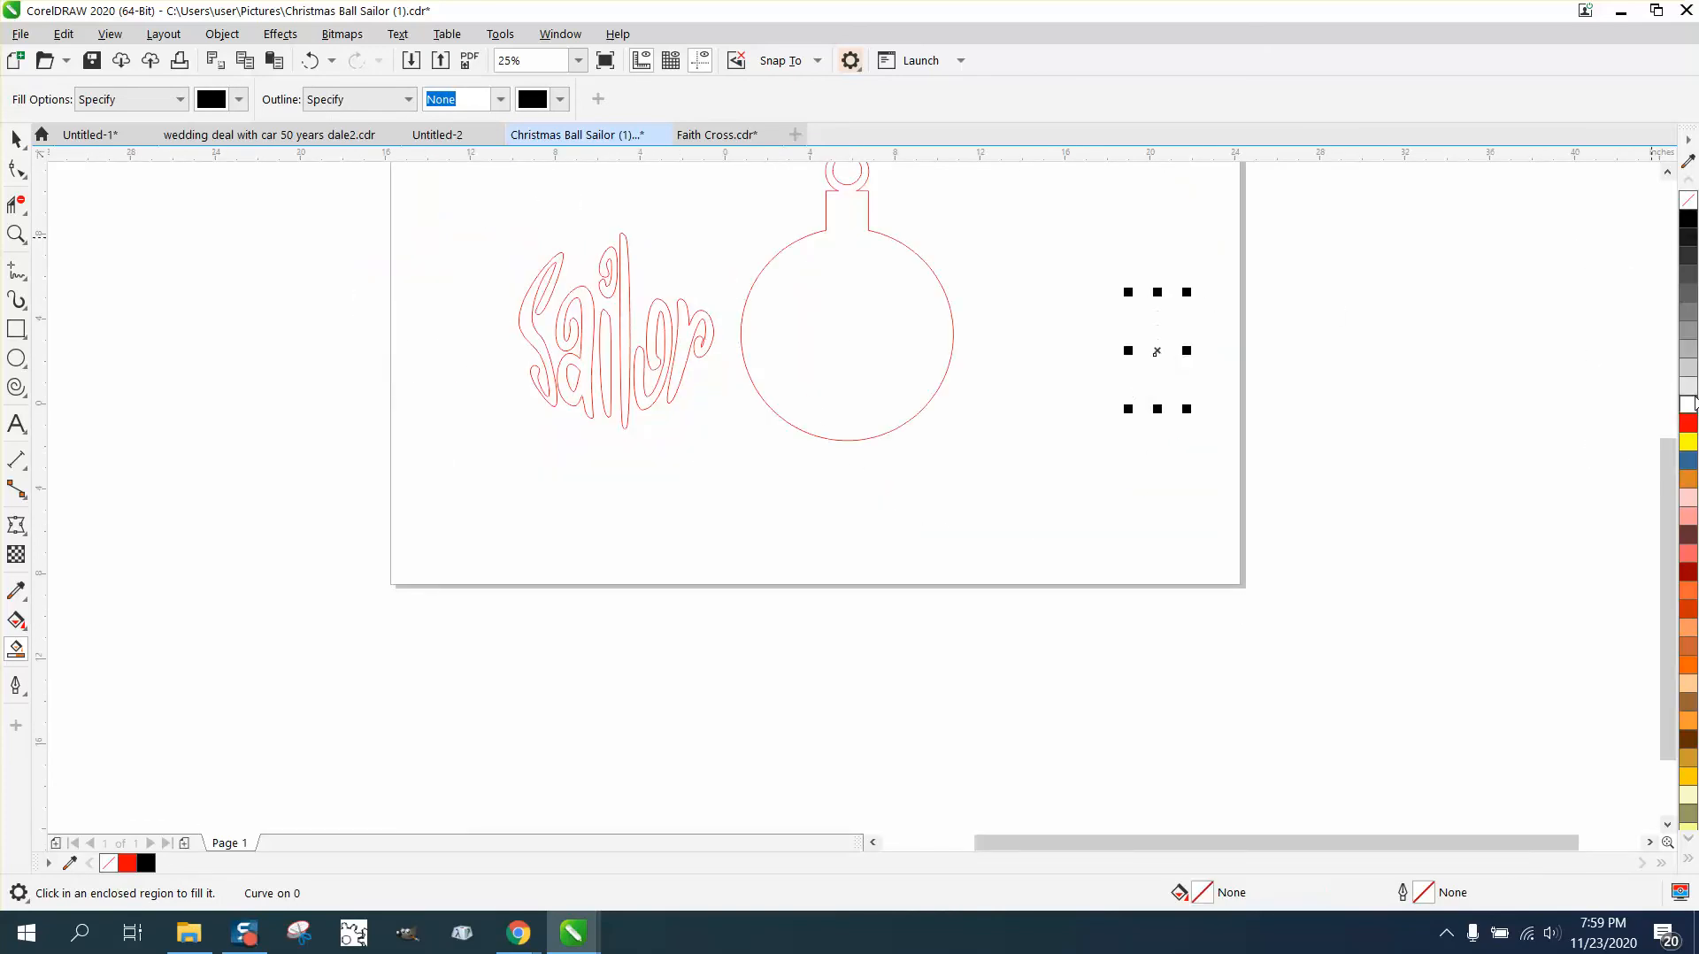
right_click(1688, 423)
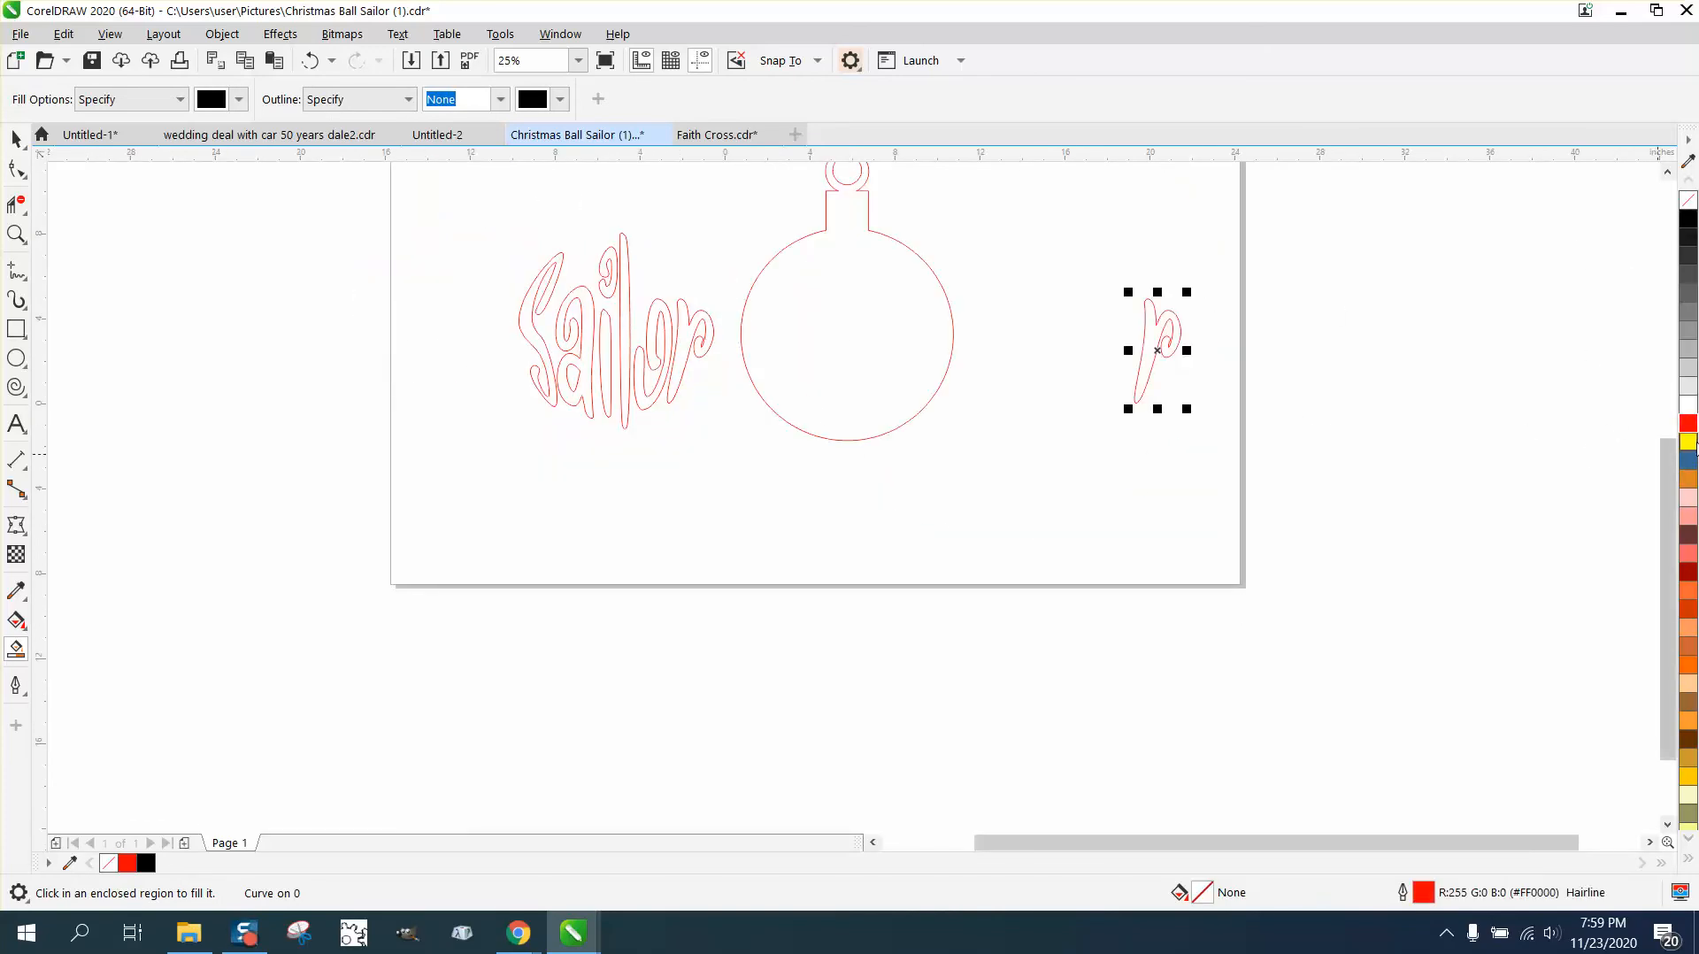
- Try reducing all nodes of the copied r with a curve smoothness of 20, and undo the reduction
click(16, 170)
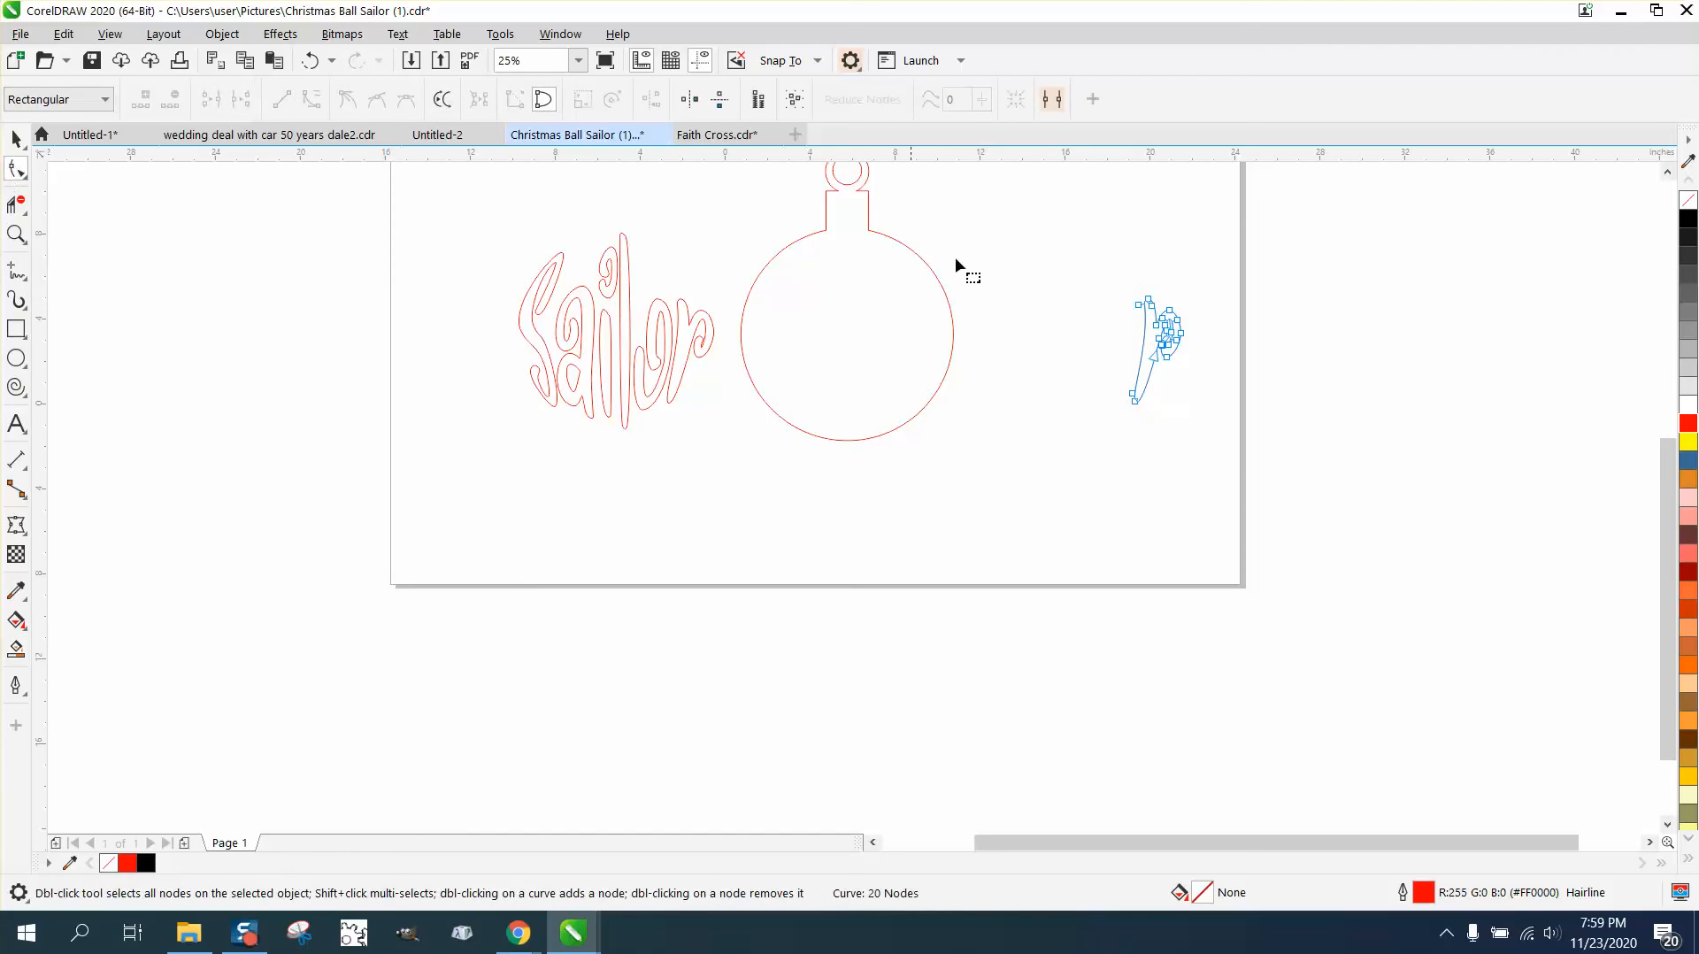
drag(1156, 396, 1247, 452)
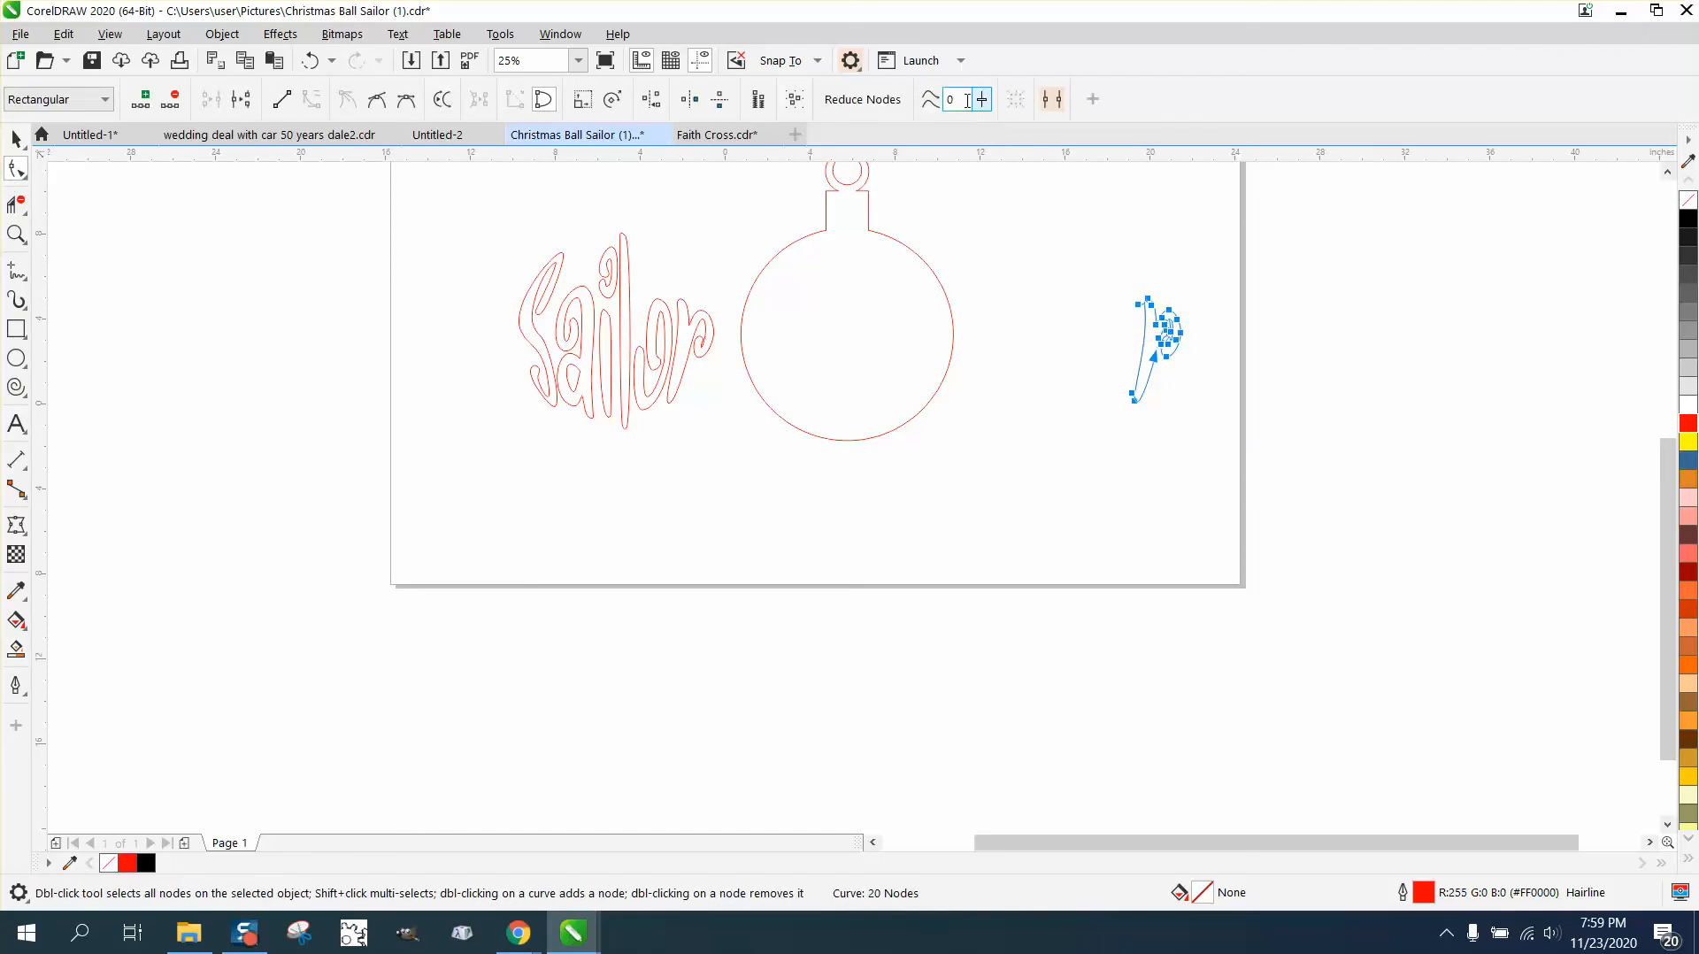
drag(967, 100, 895, 105)
text(2)
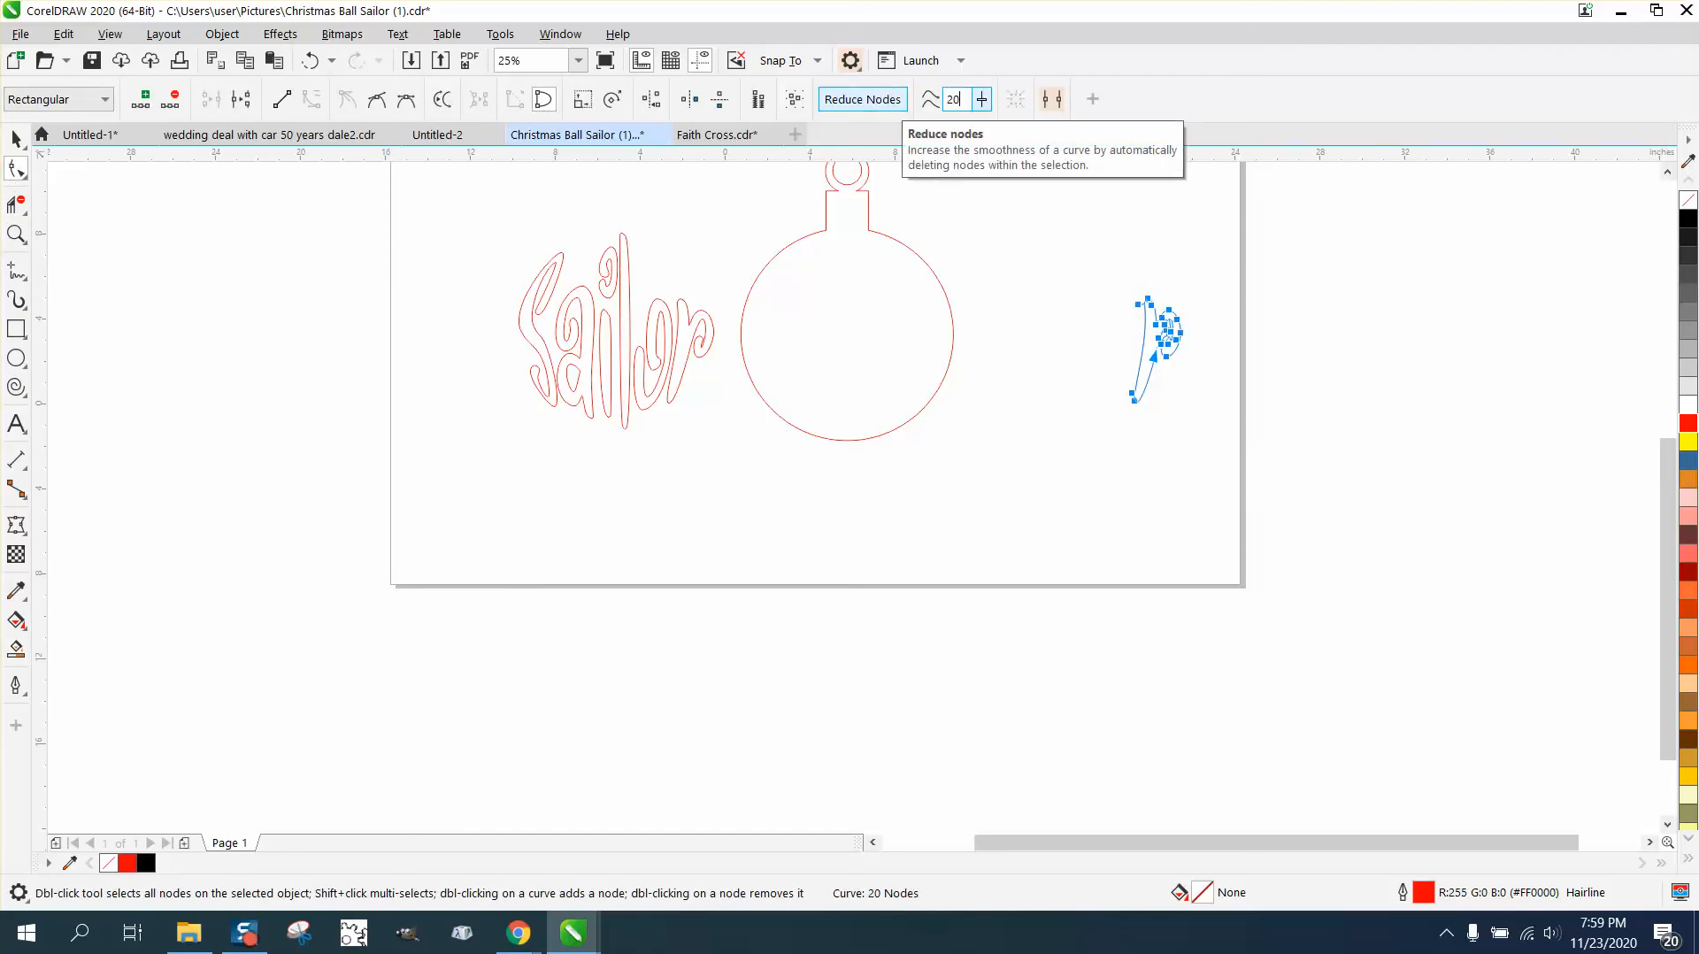
click(863, 100)
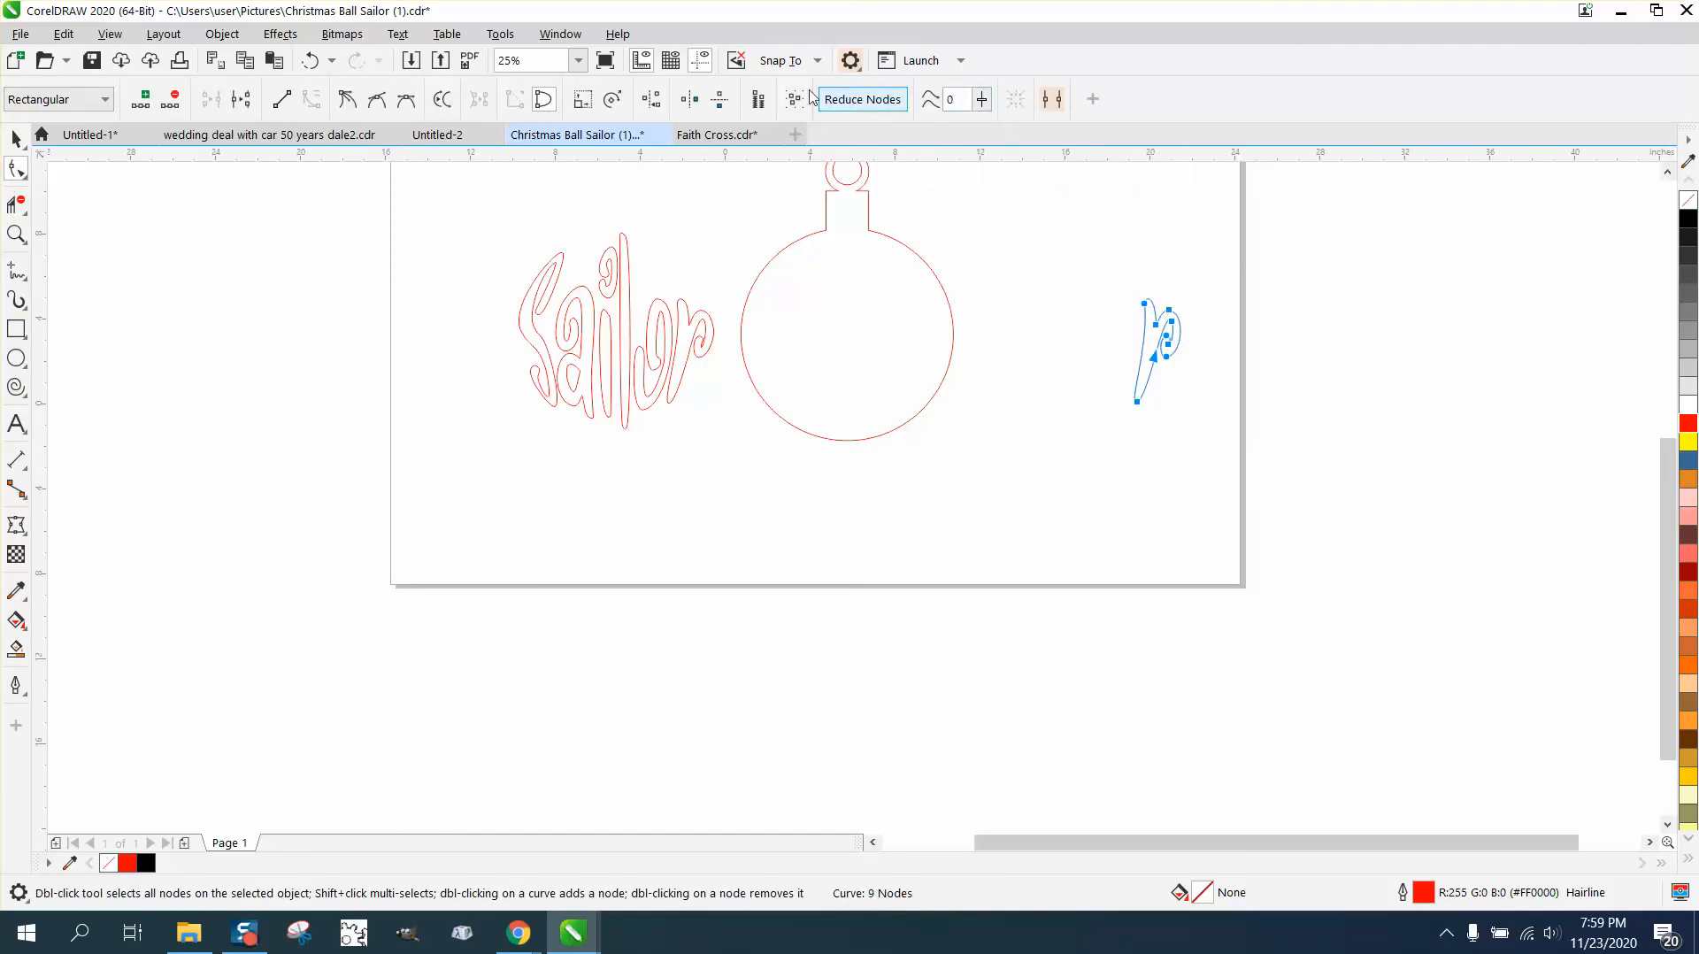
click(309, 60)
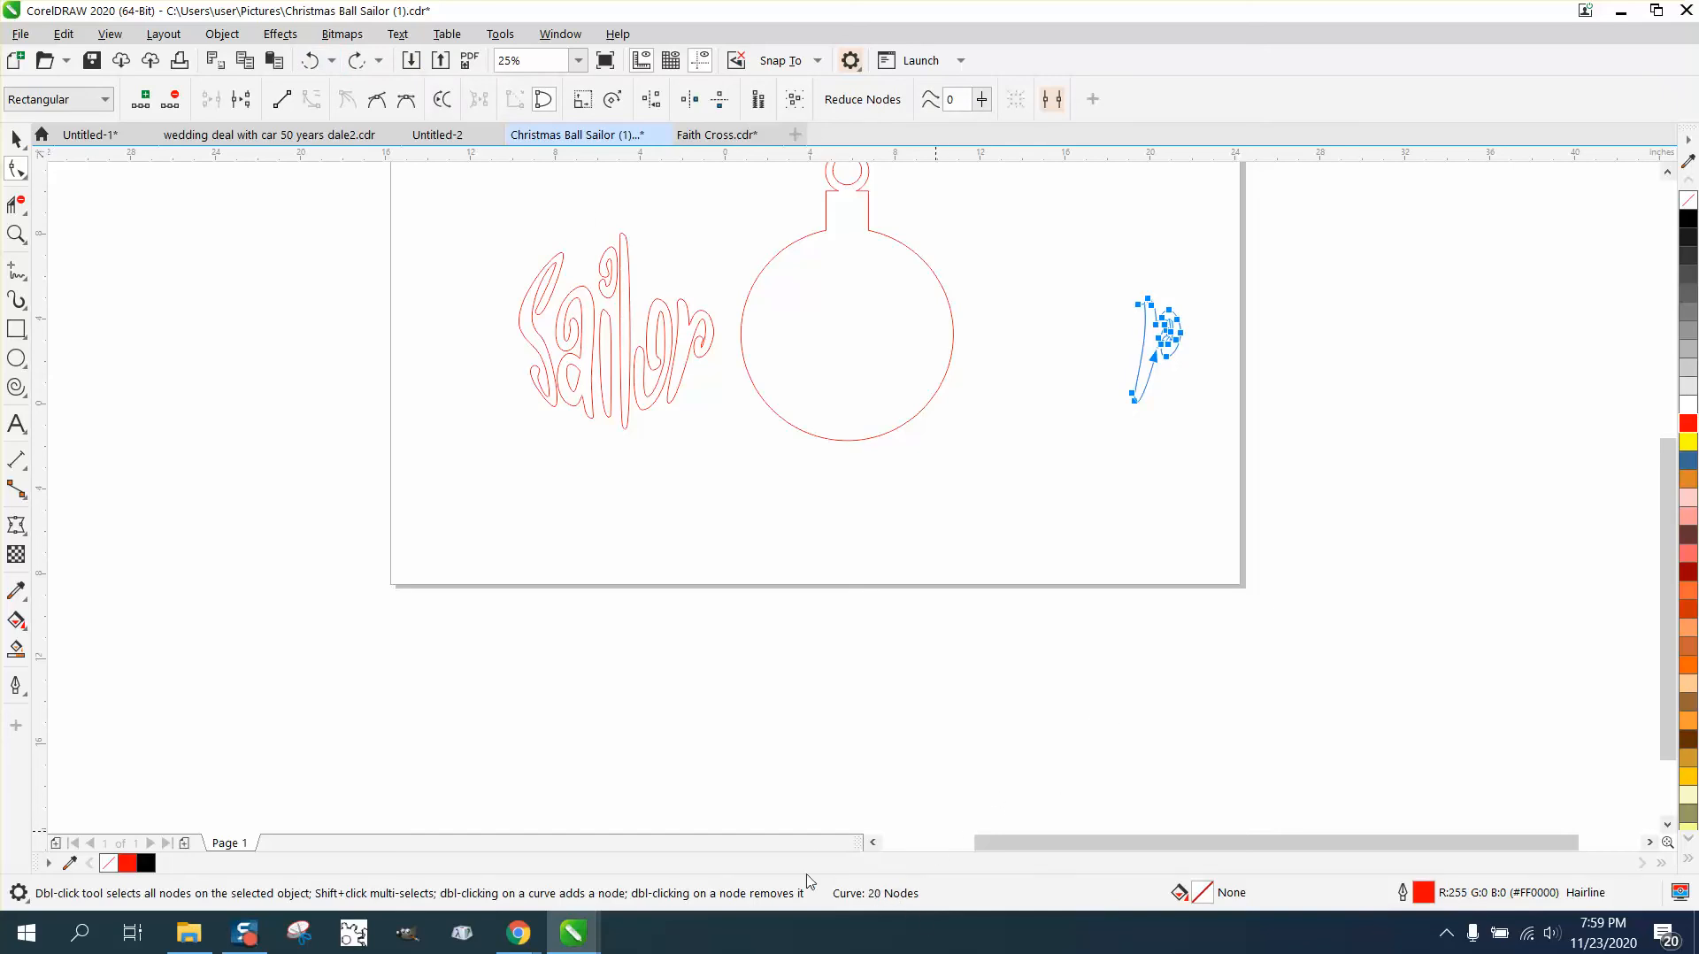
- Reduce the nodes of the copied r by setting its curve smoothness to 20
drag(1236, 430, 1236, 431)
text(2)
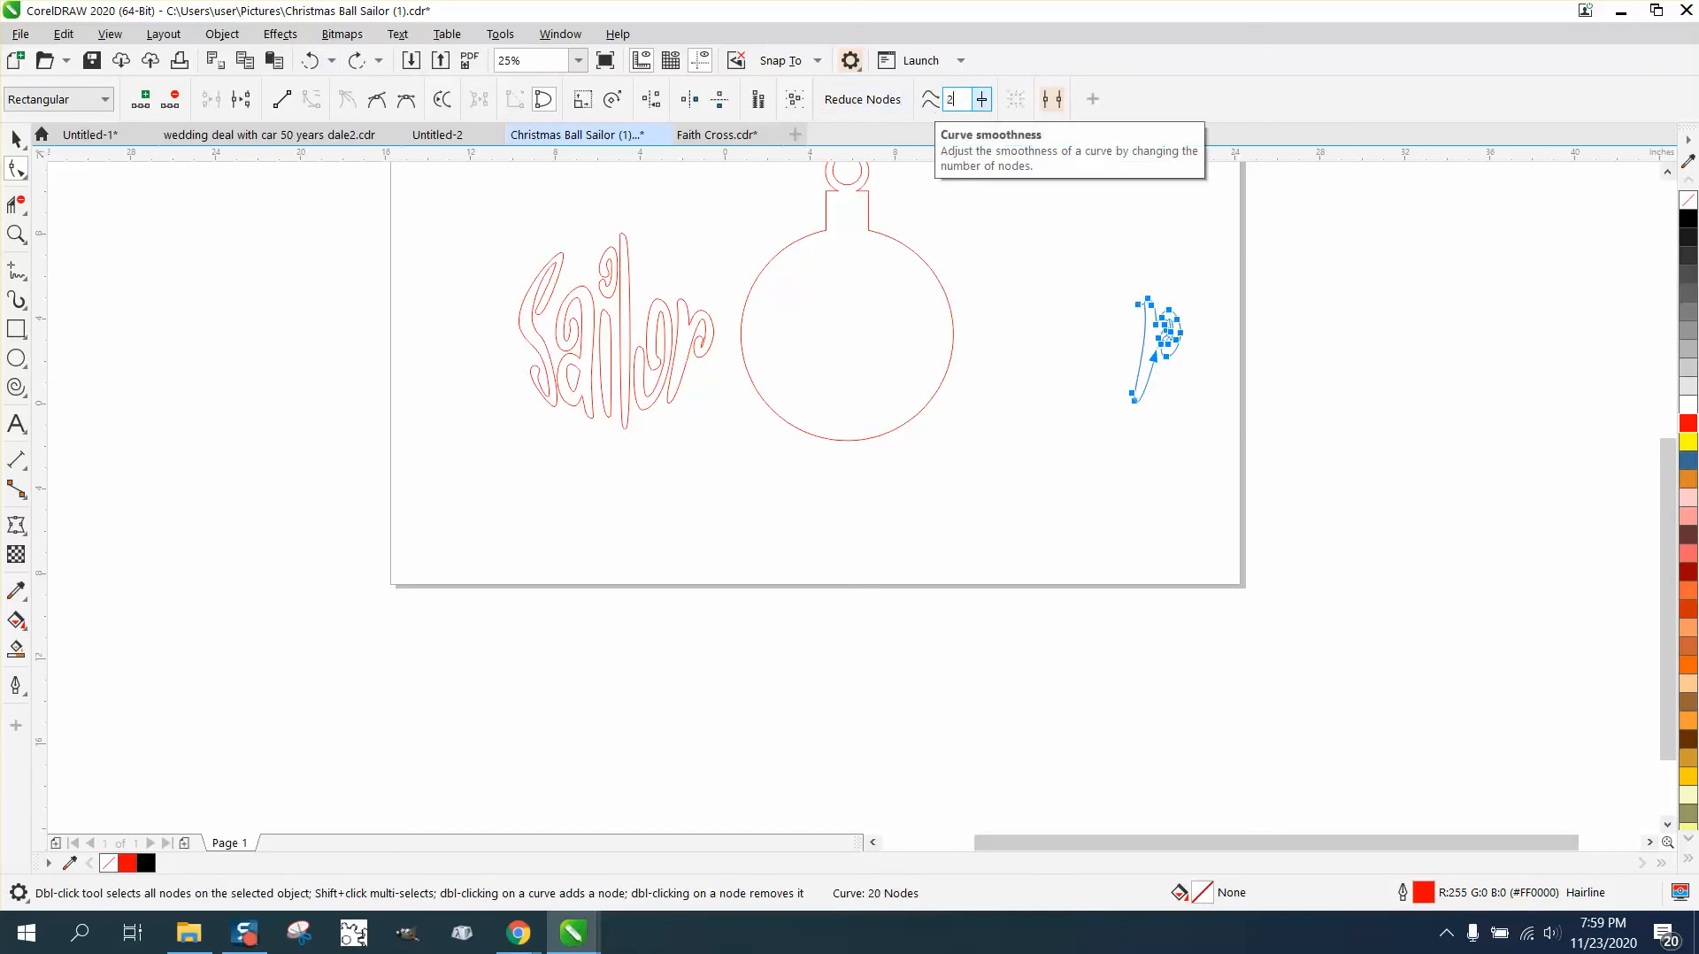
text(0)
key(Return)
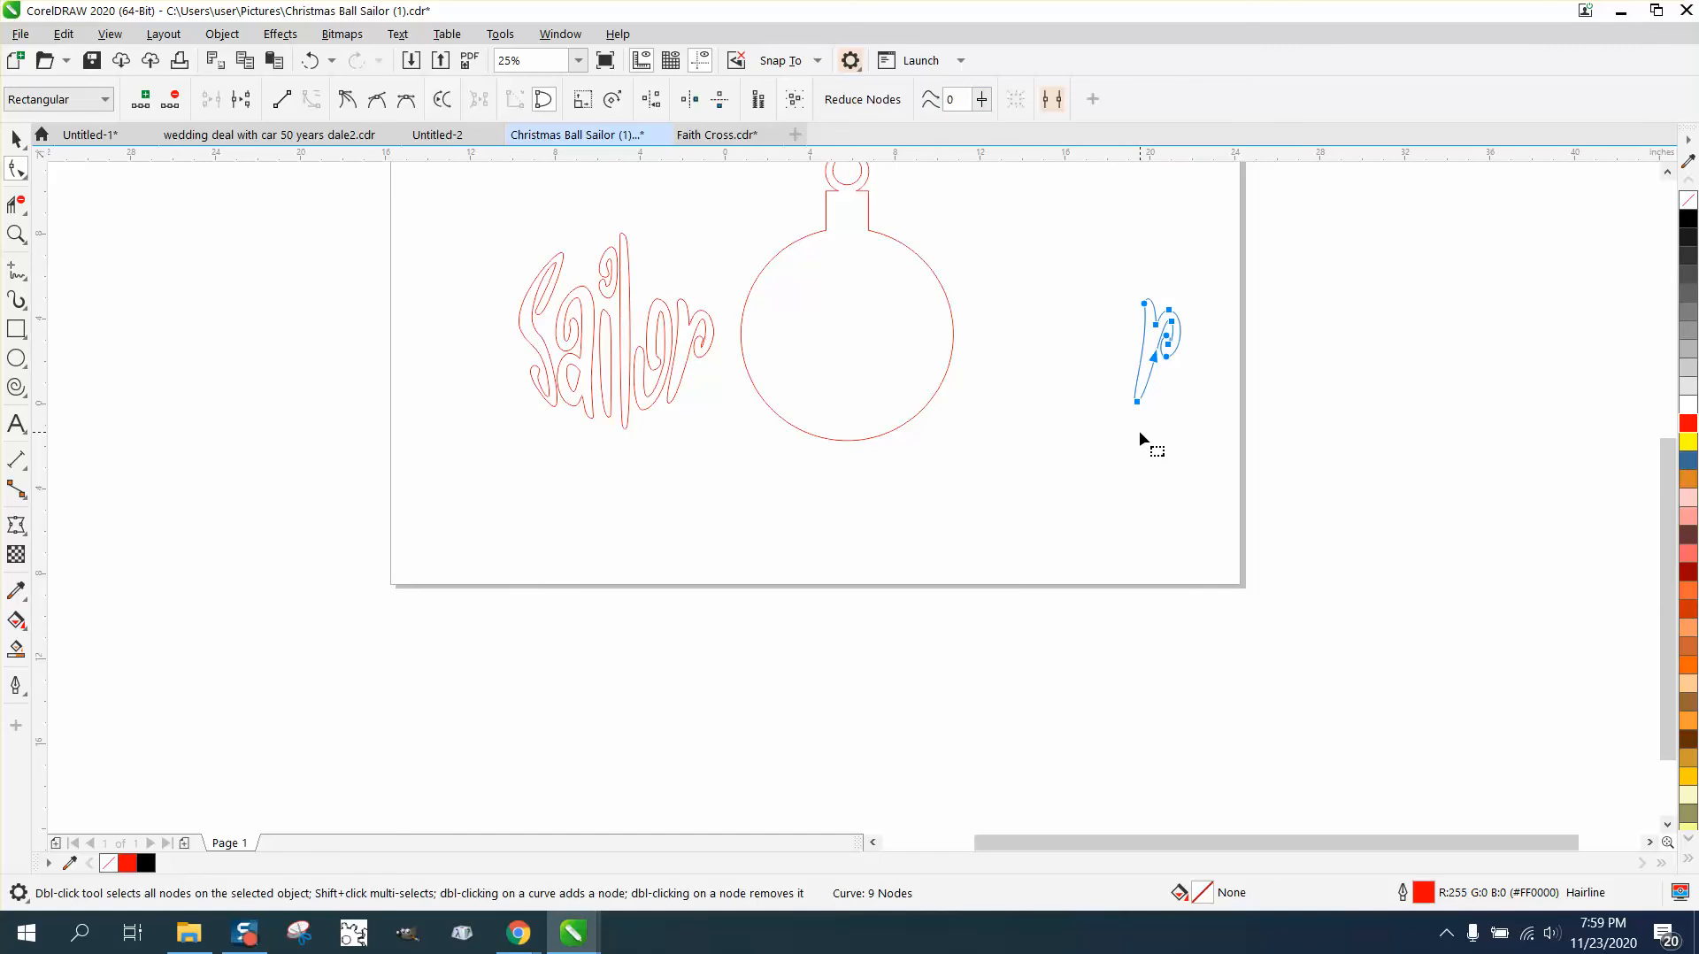
- Nudge the simplified r 22 inches left onto the original r in the lettering
key(shift+Down)
key(shift+Up)
key(shift+Left)
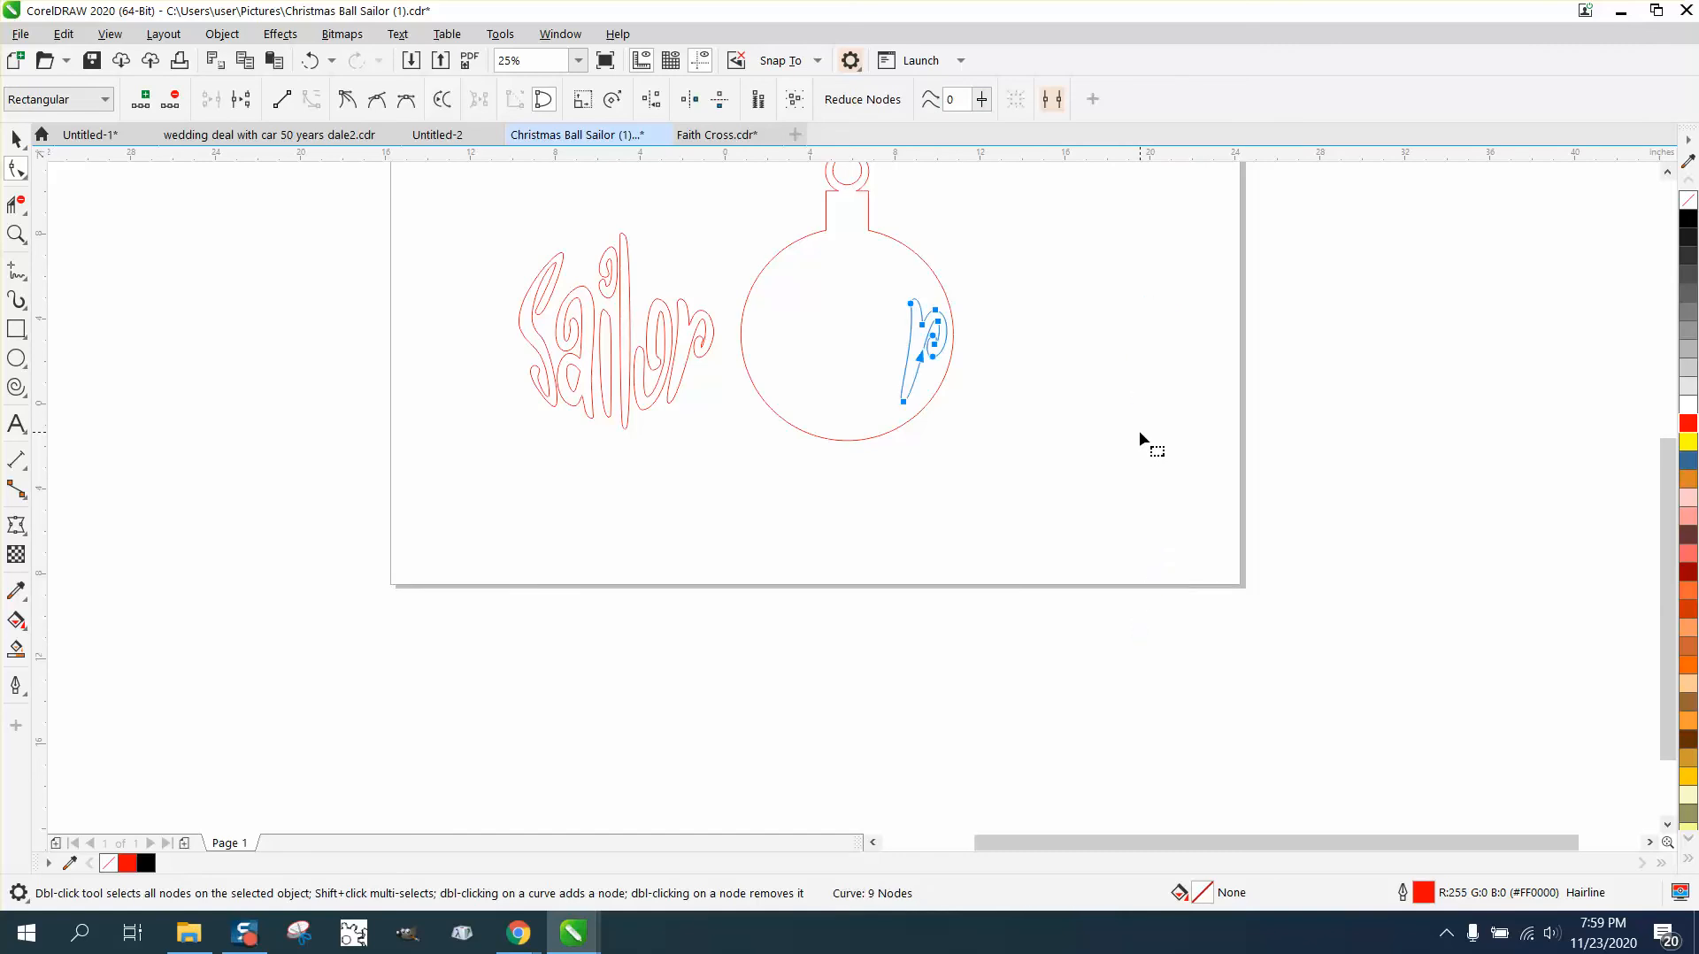
key(ctrl+z)
click(898, 288)
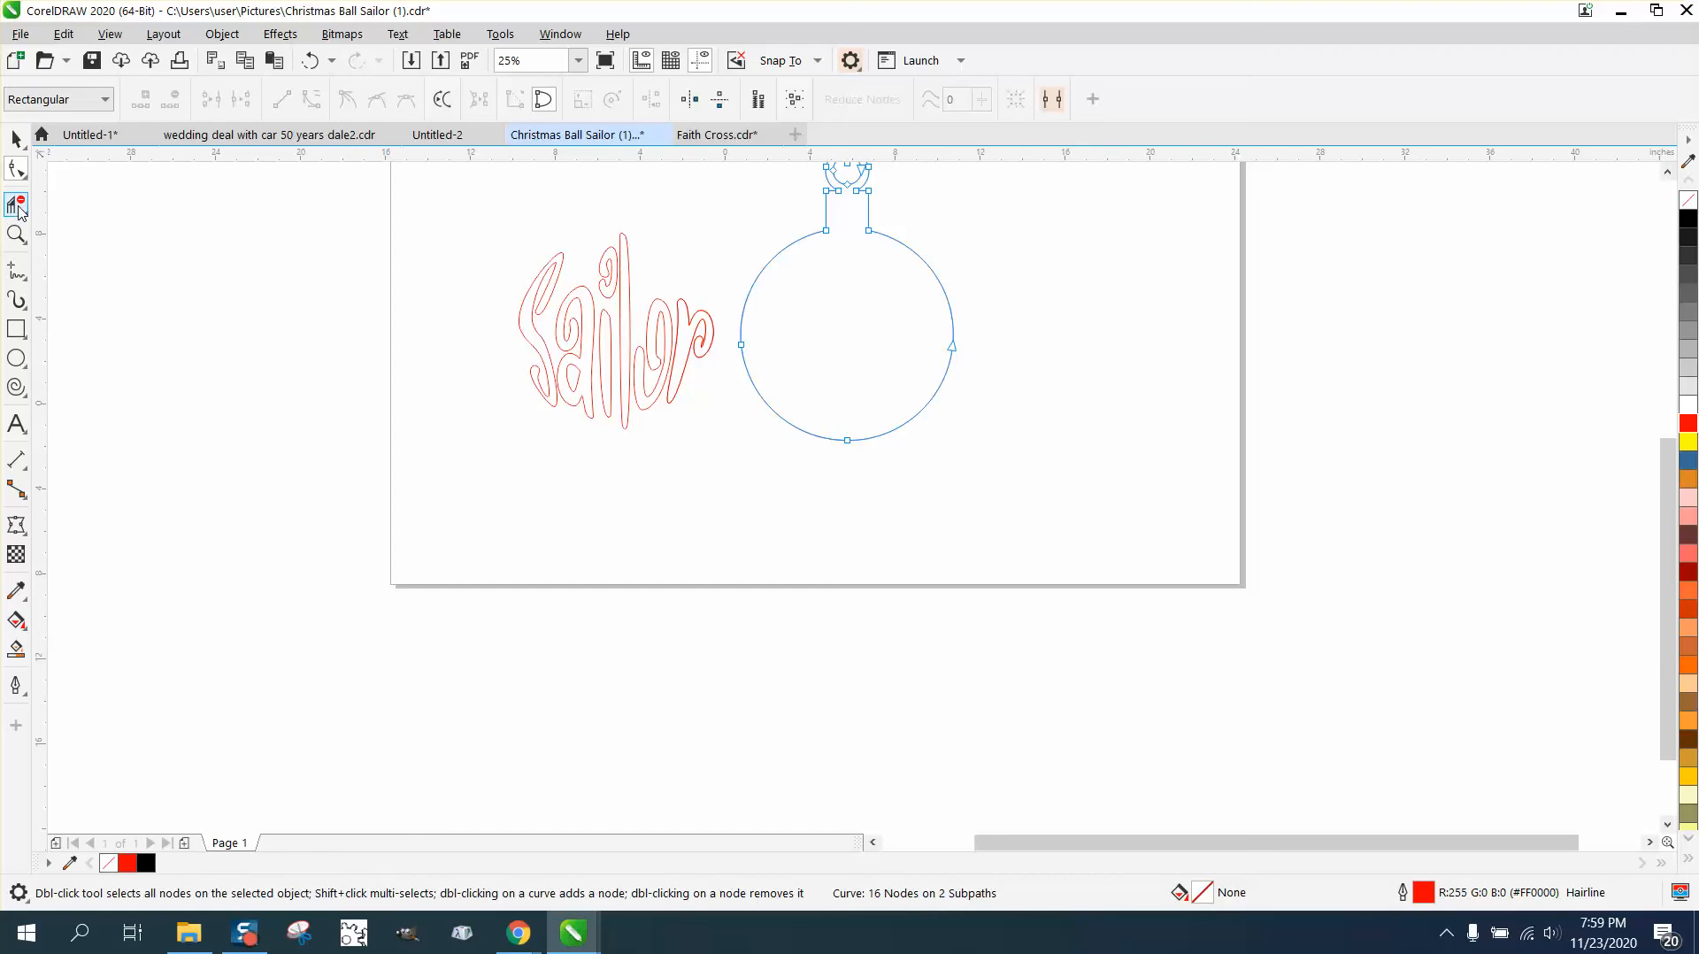
- Nudge the simplified r 11 inches right and delete the original r from the lettering
click(16, 234)
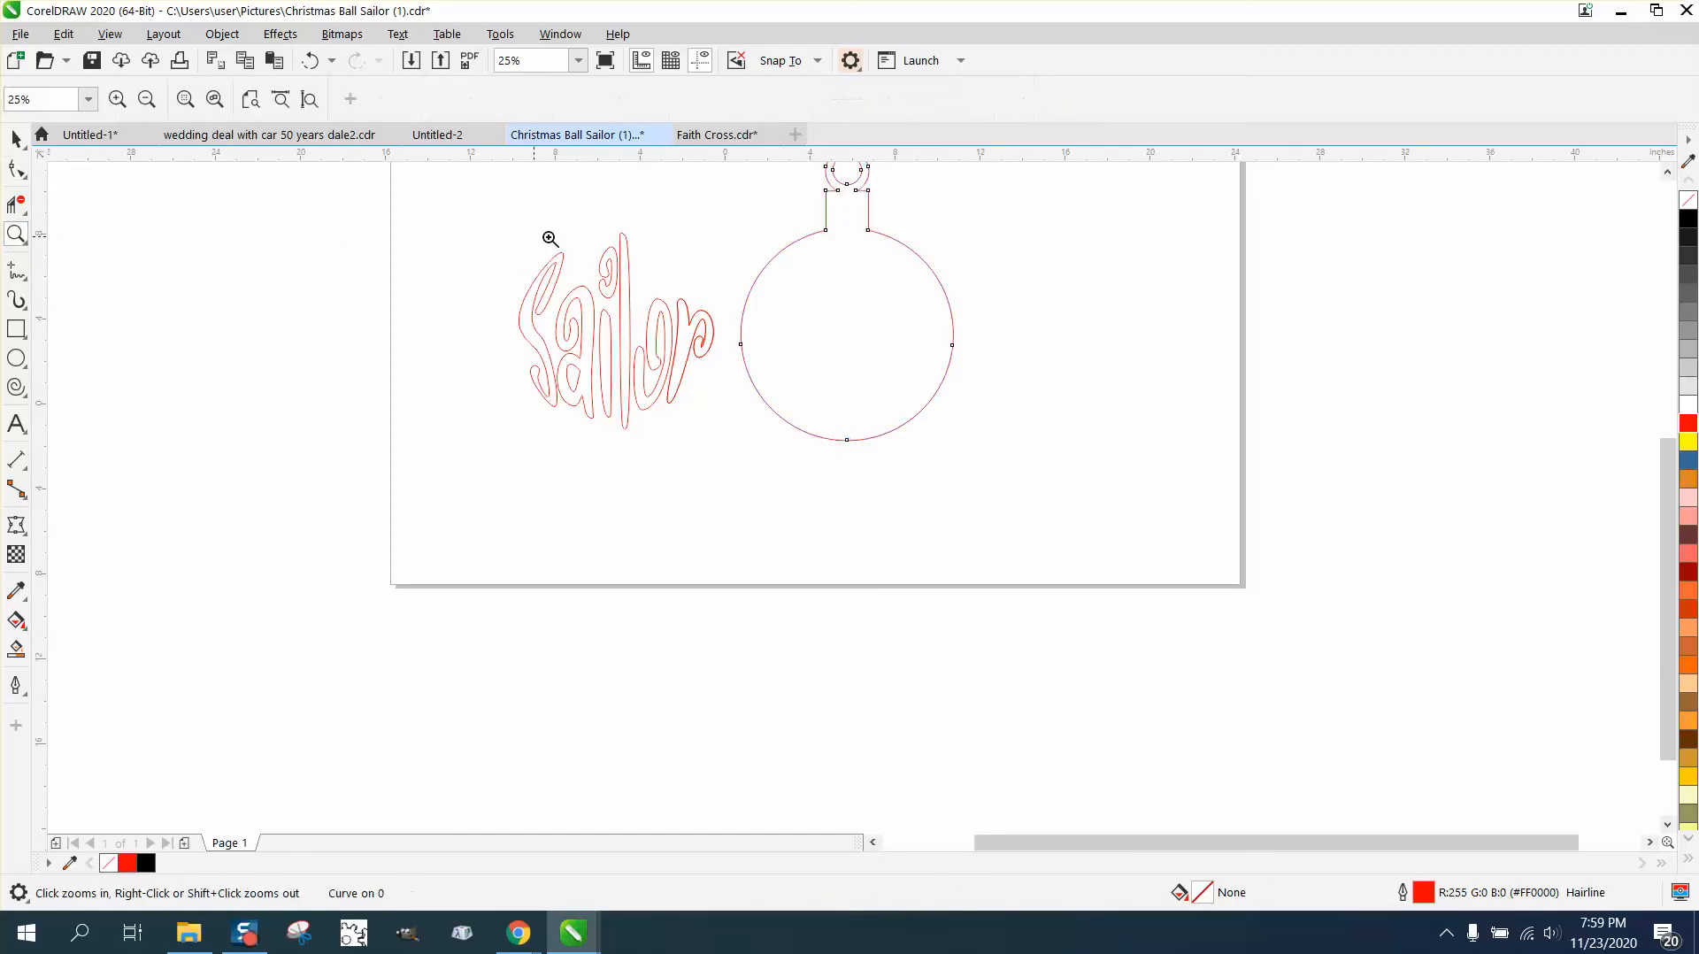
drag(576, 253, 873, 454)
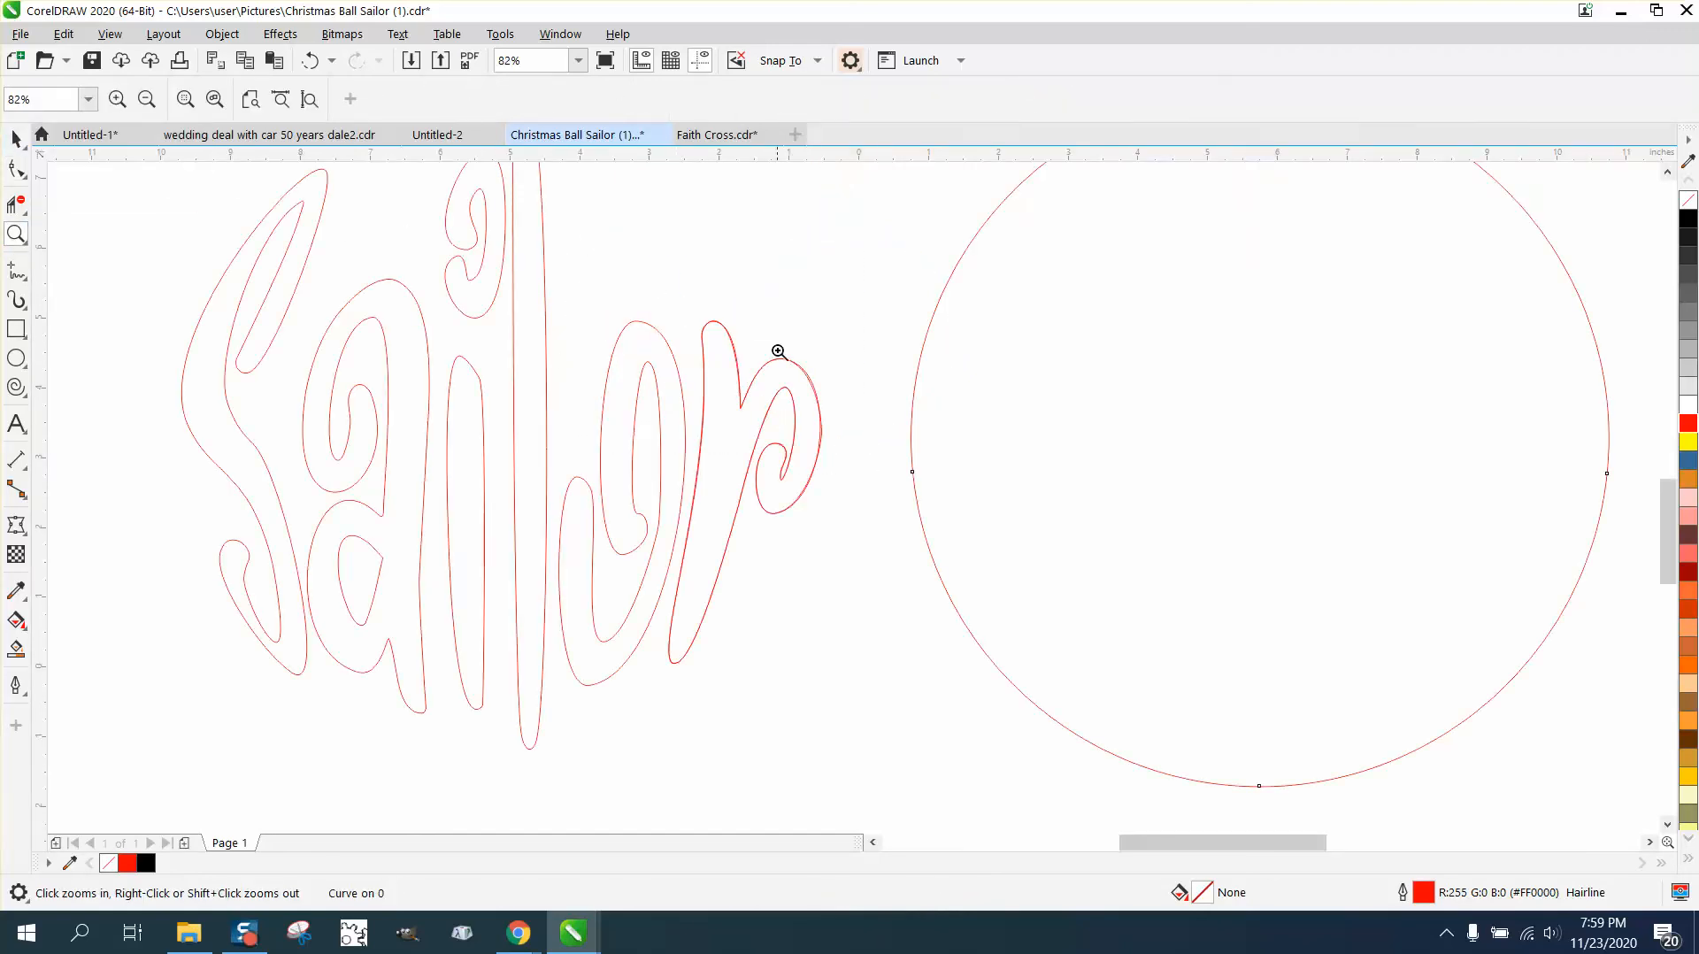
click(16, 139)
click(619, 277)
click(802, 372)
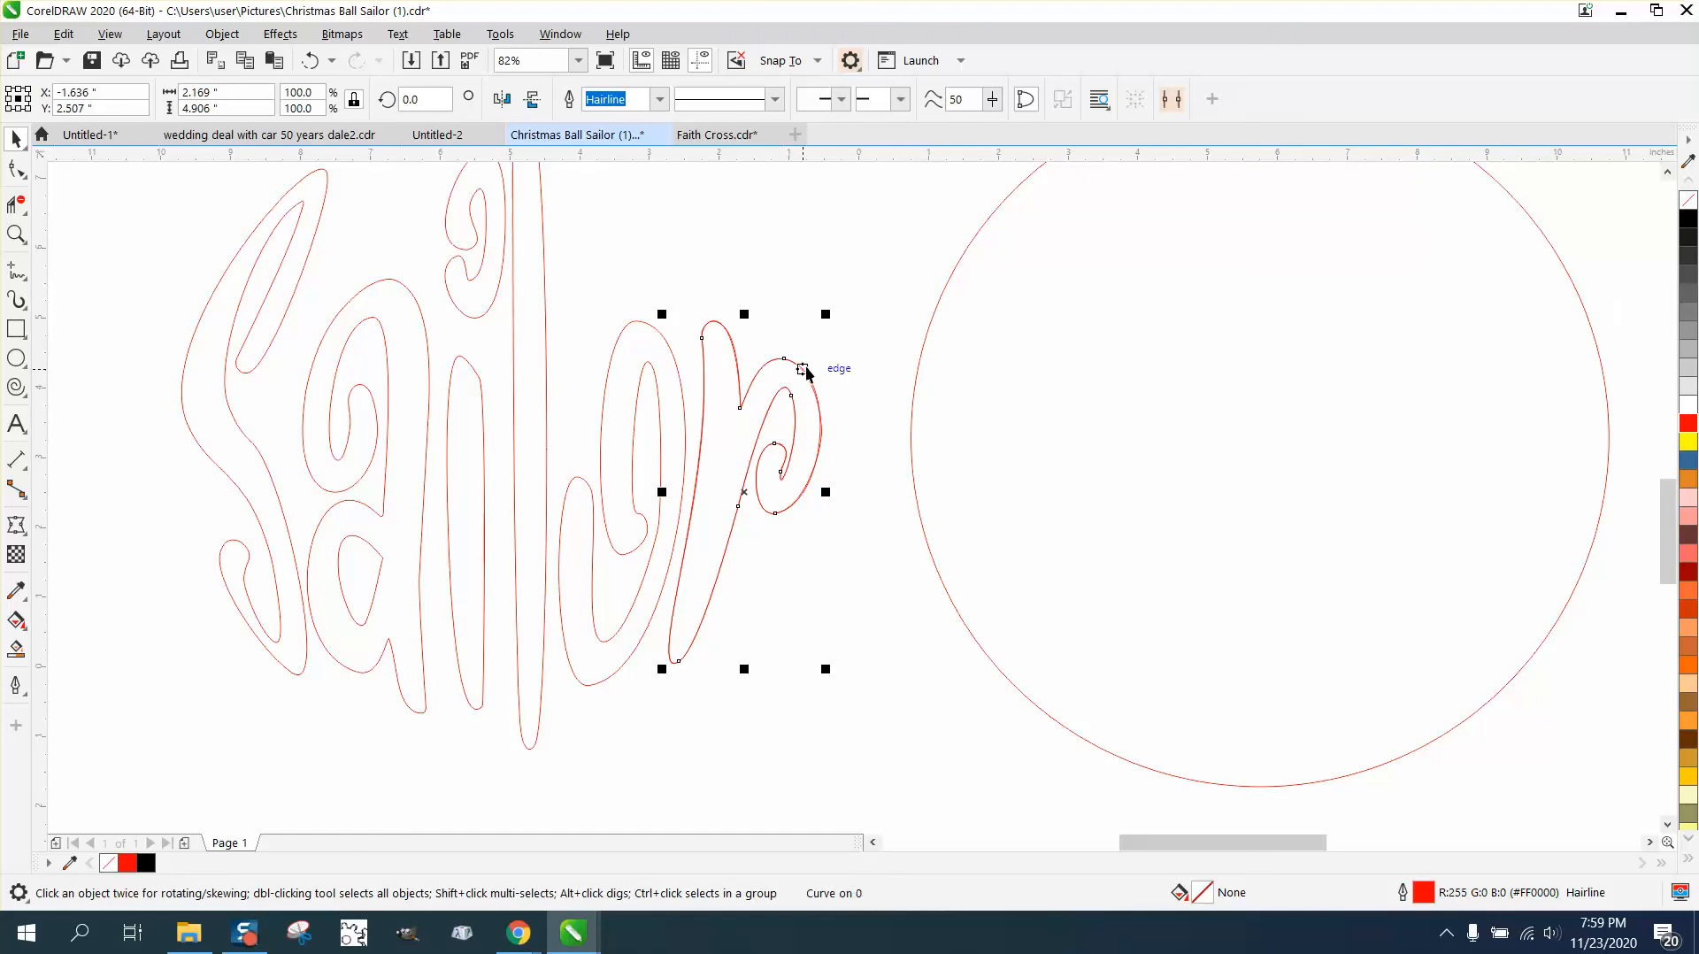
key(ctrl+d)
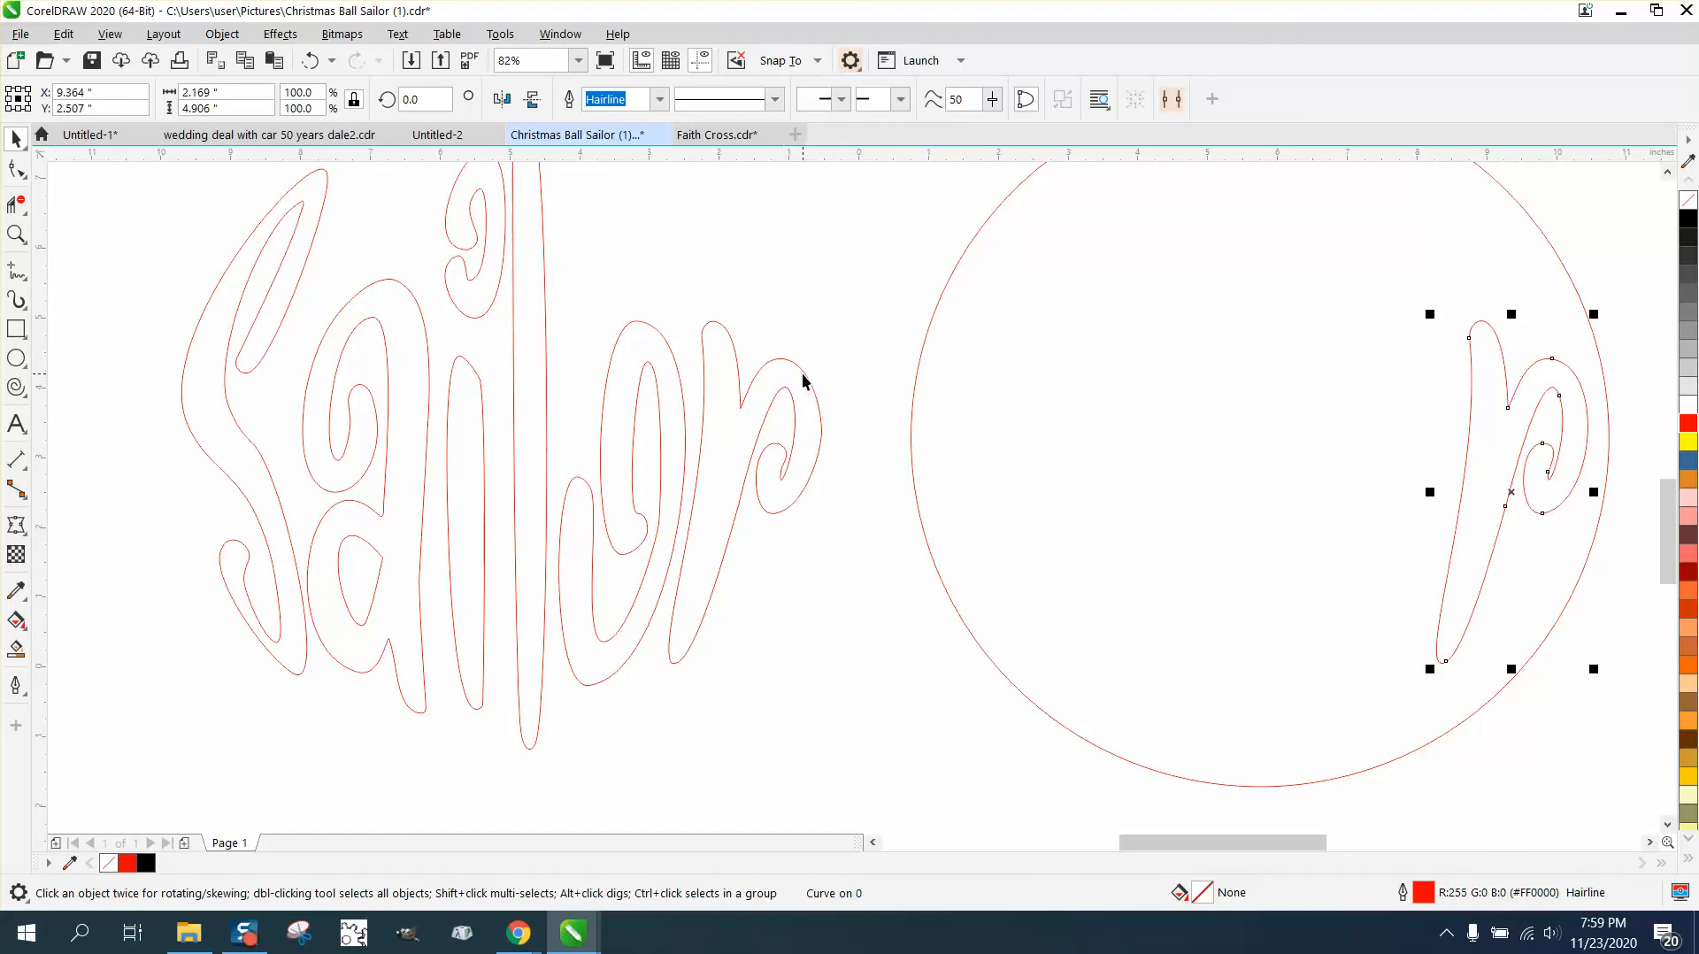
click(802, 374)
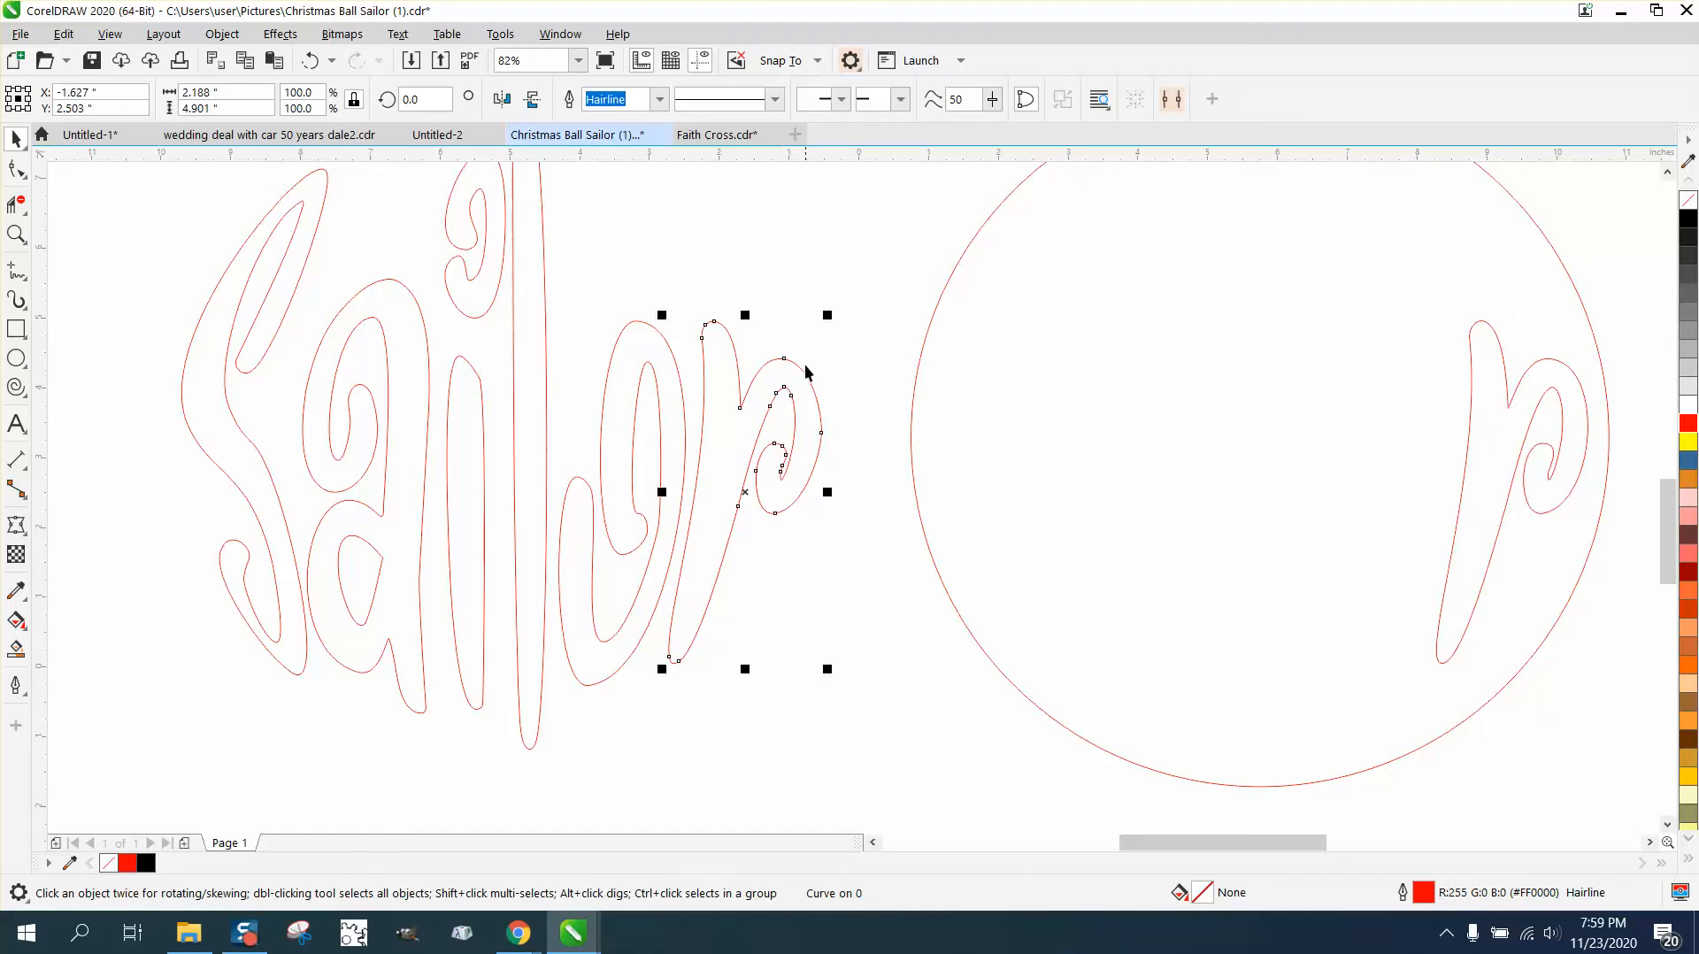
key(Delete)
- Nudge the simplified r 11 inches left into the gap at the end of the lettering
click(1509, 406)
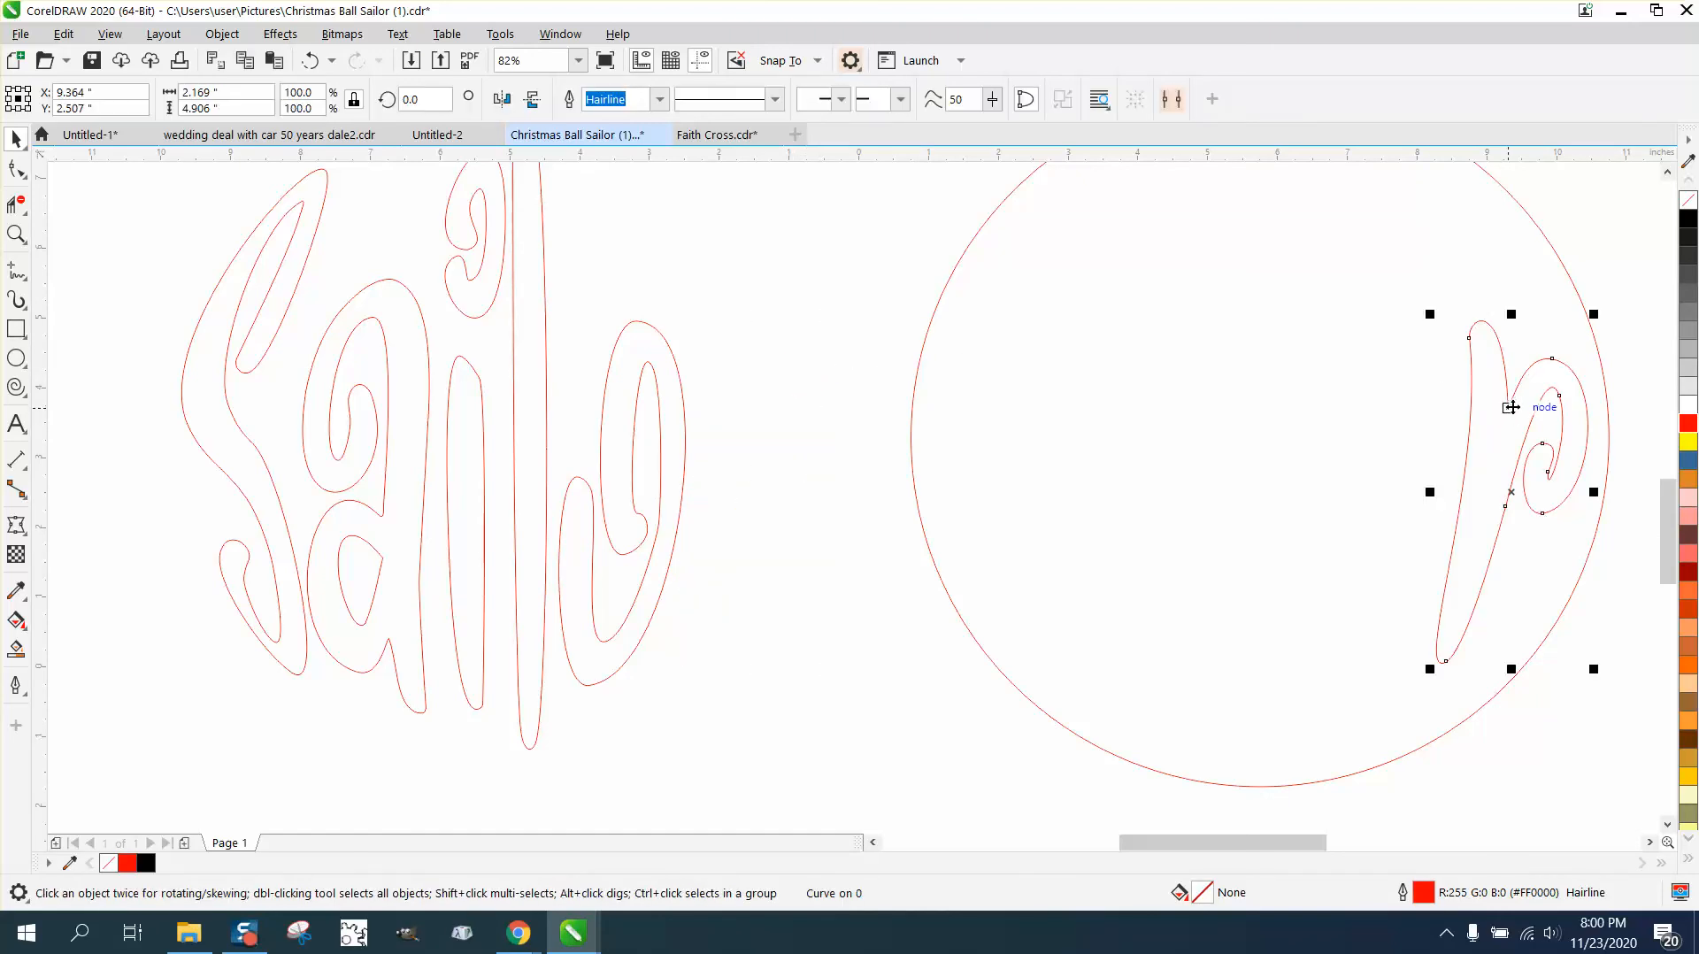
key(Left)
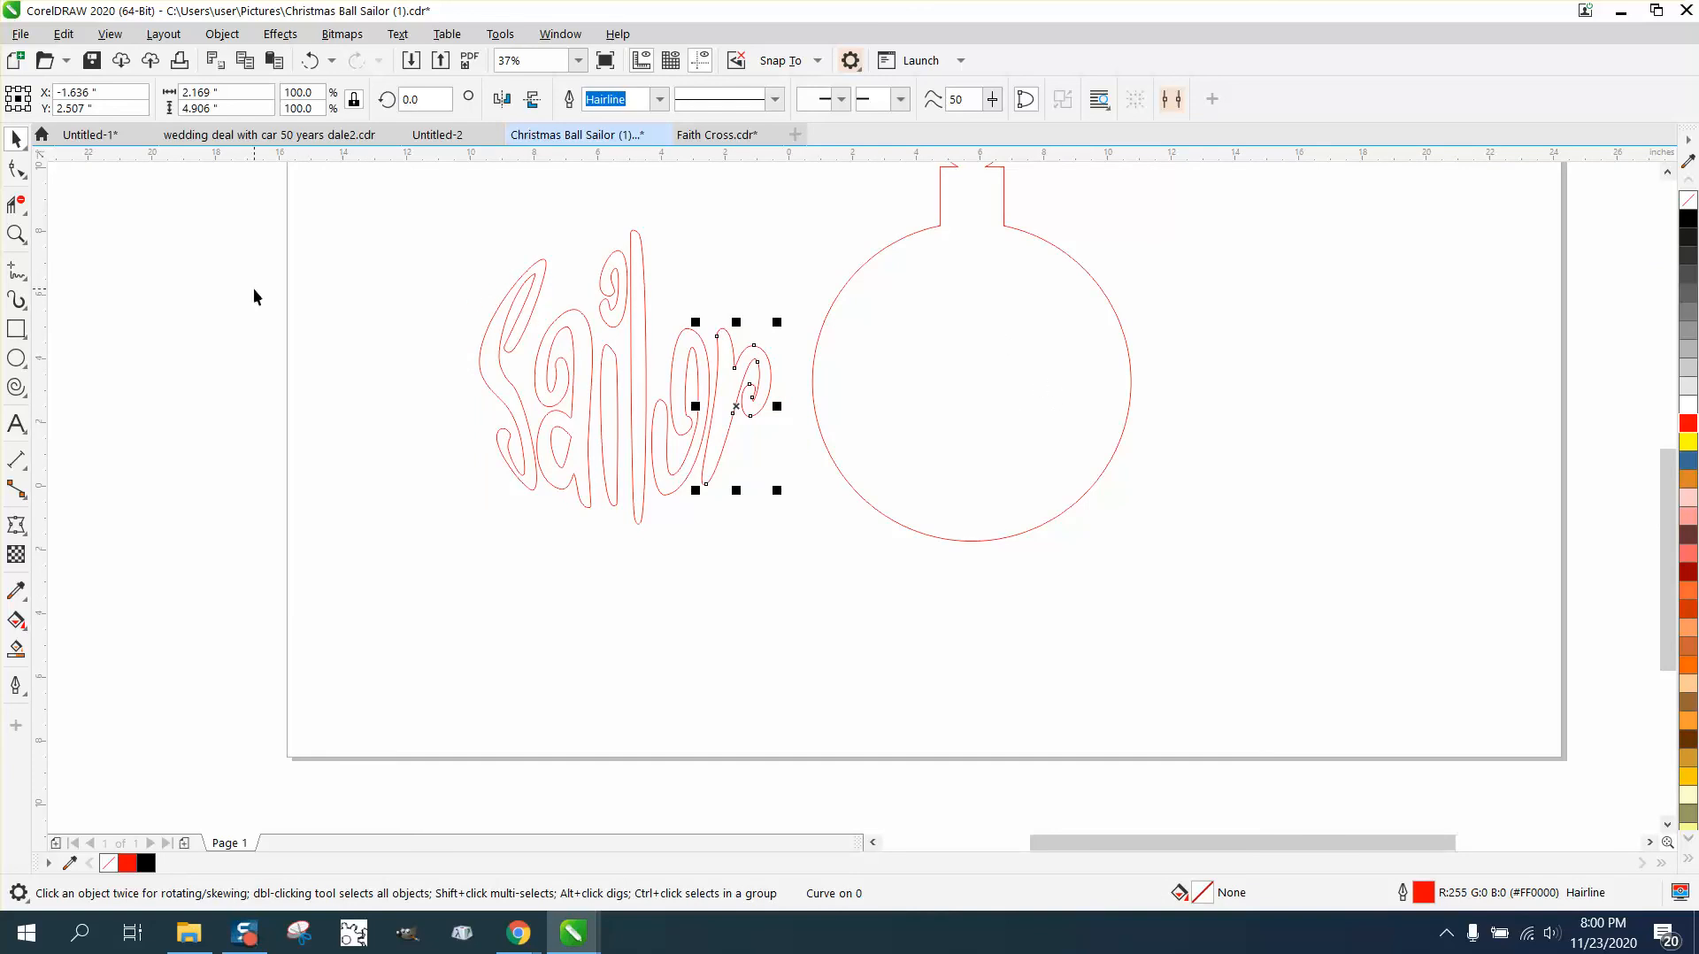
click(13, 234)
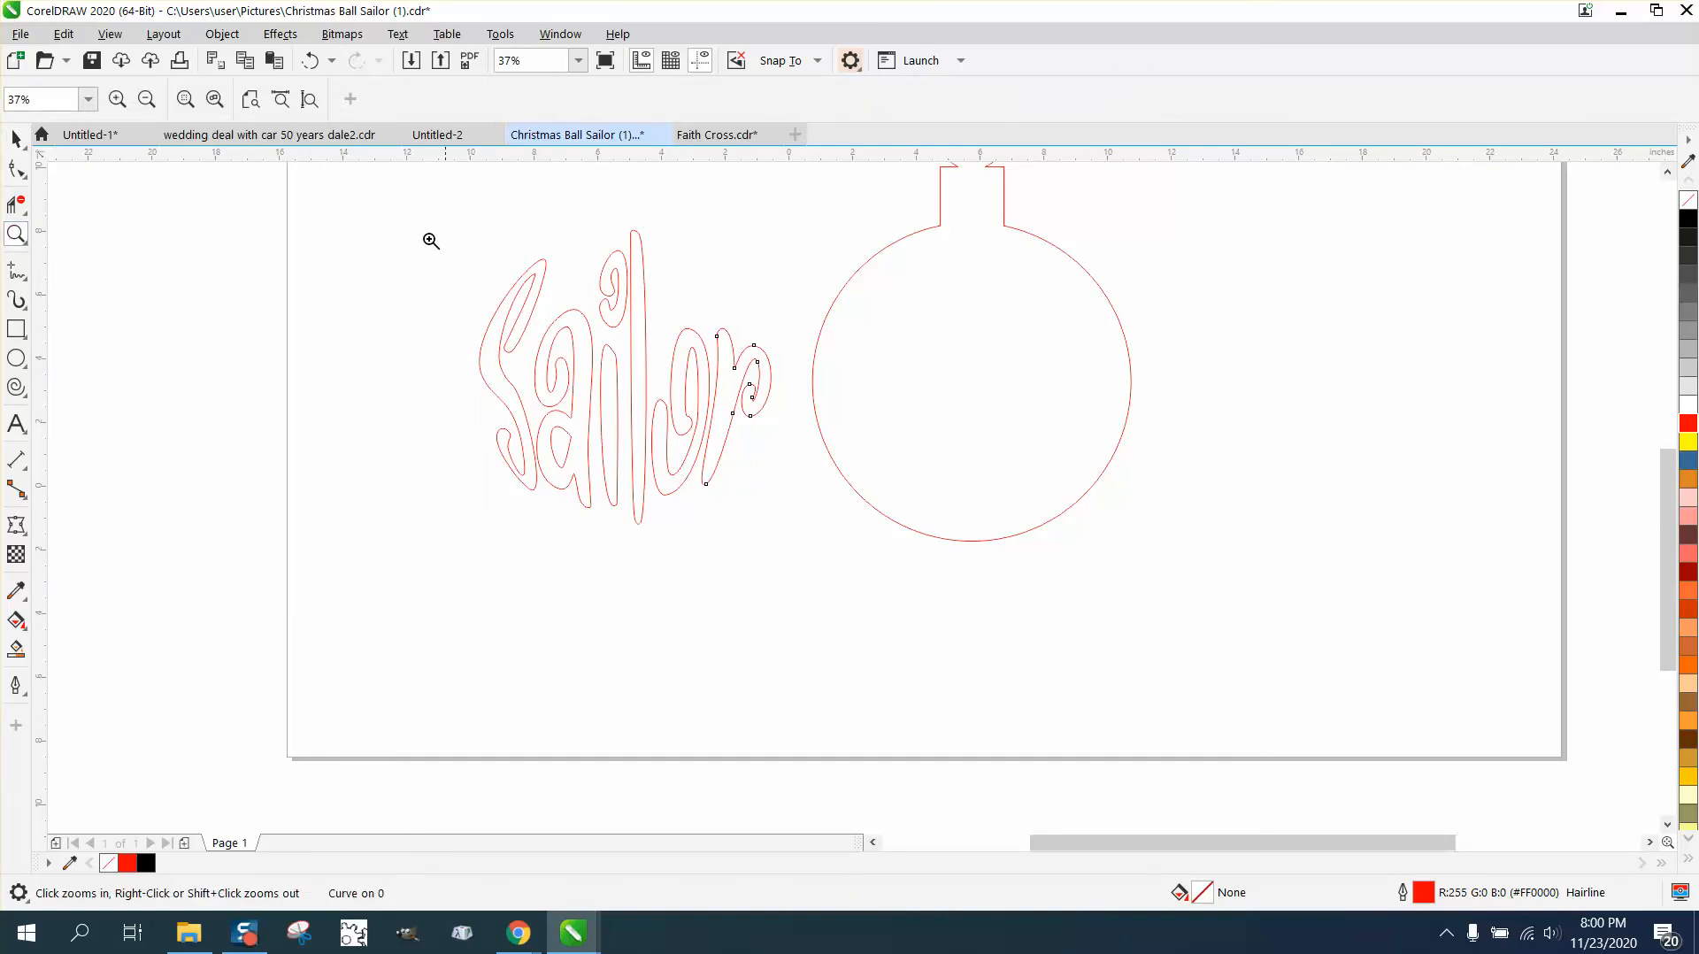
- Nudge all the Sailor lettering 11 inches right into the ball outline and deselect it
click(16, 139)
drag(392, 195, 799, 547)
key(Right)
click(576, 385)
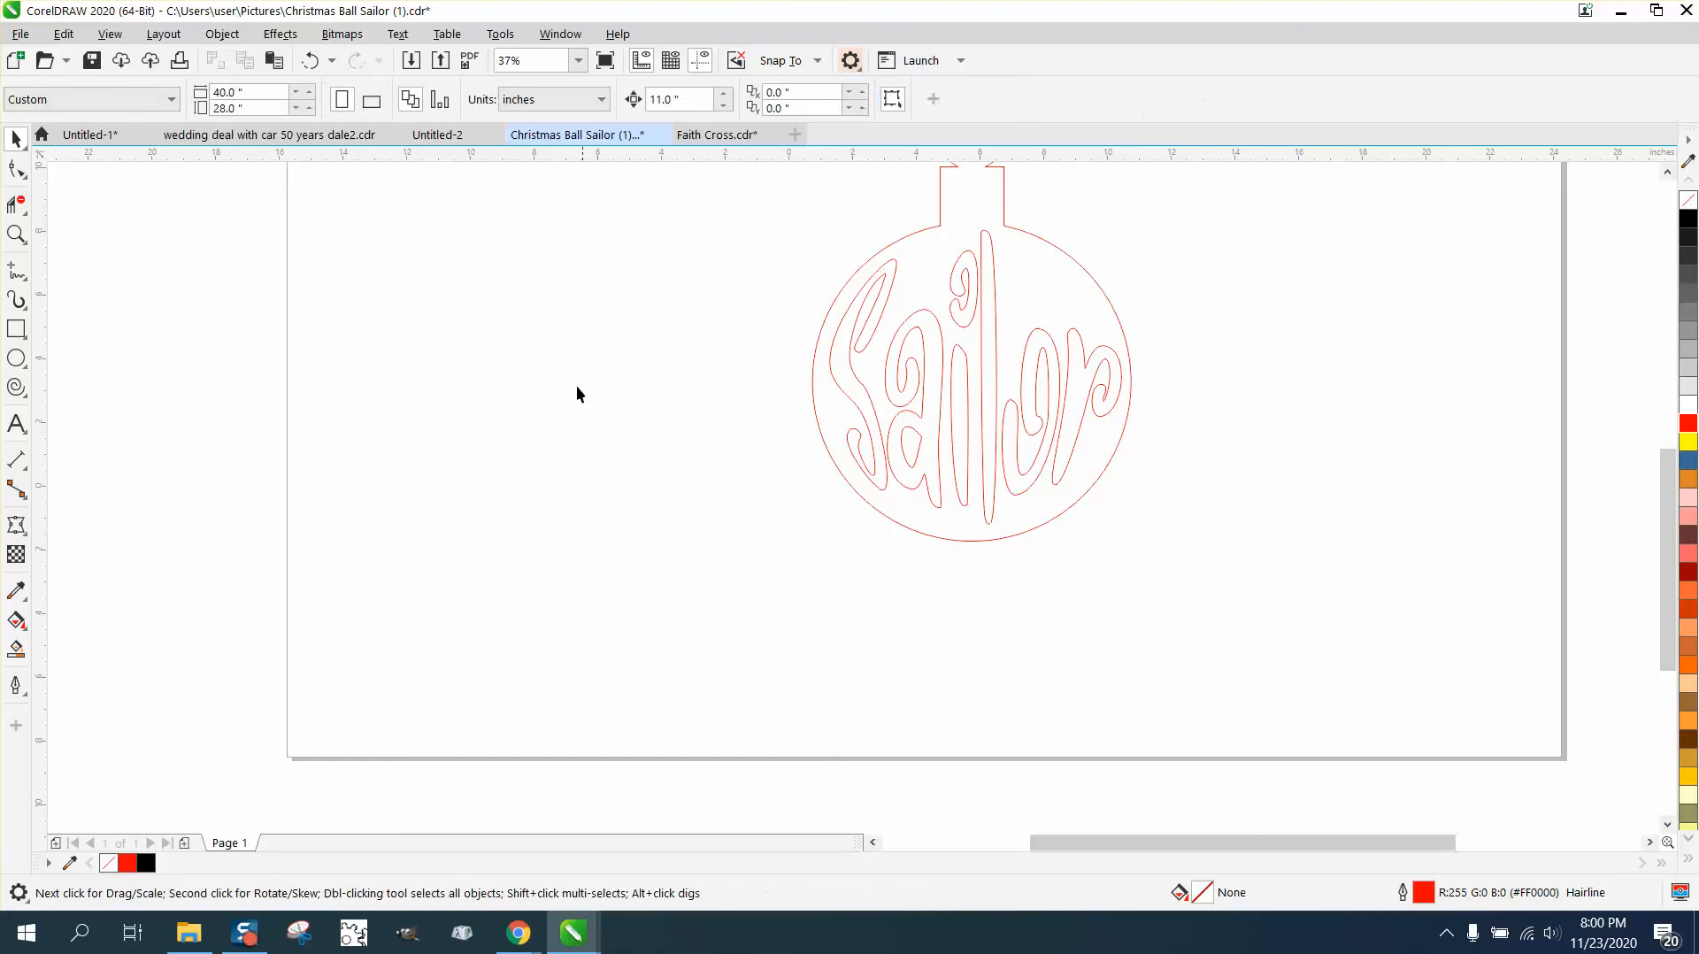
- Select the complete ornament with its lettering and move it left to about X -9.267, Y 4.564 inches
scroll(651, 429, down, 2)
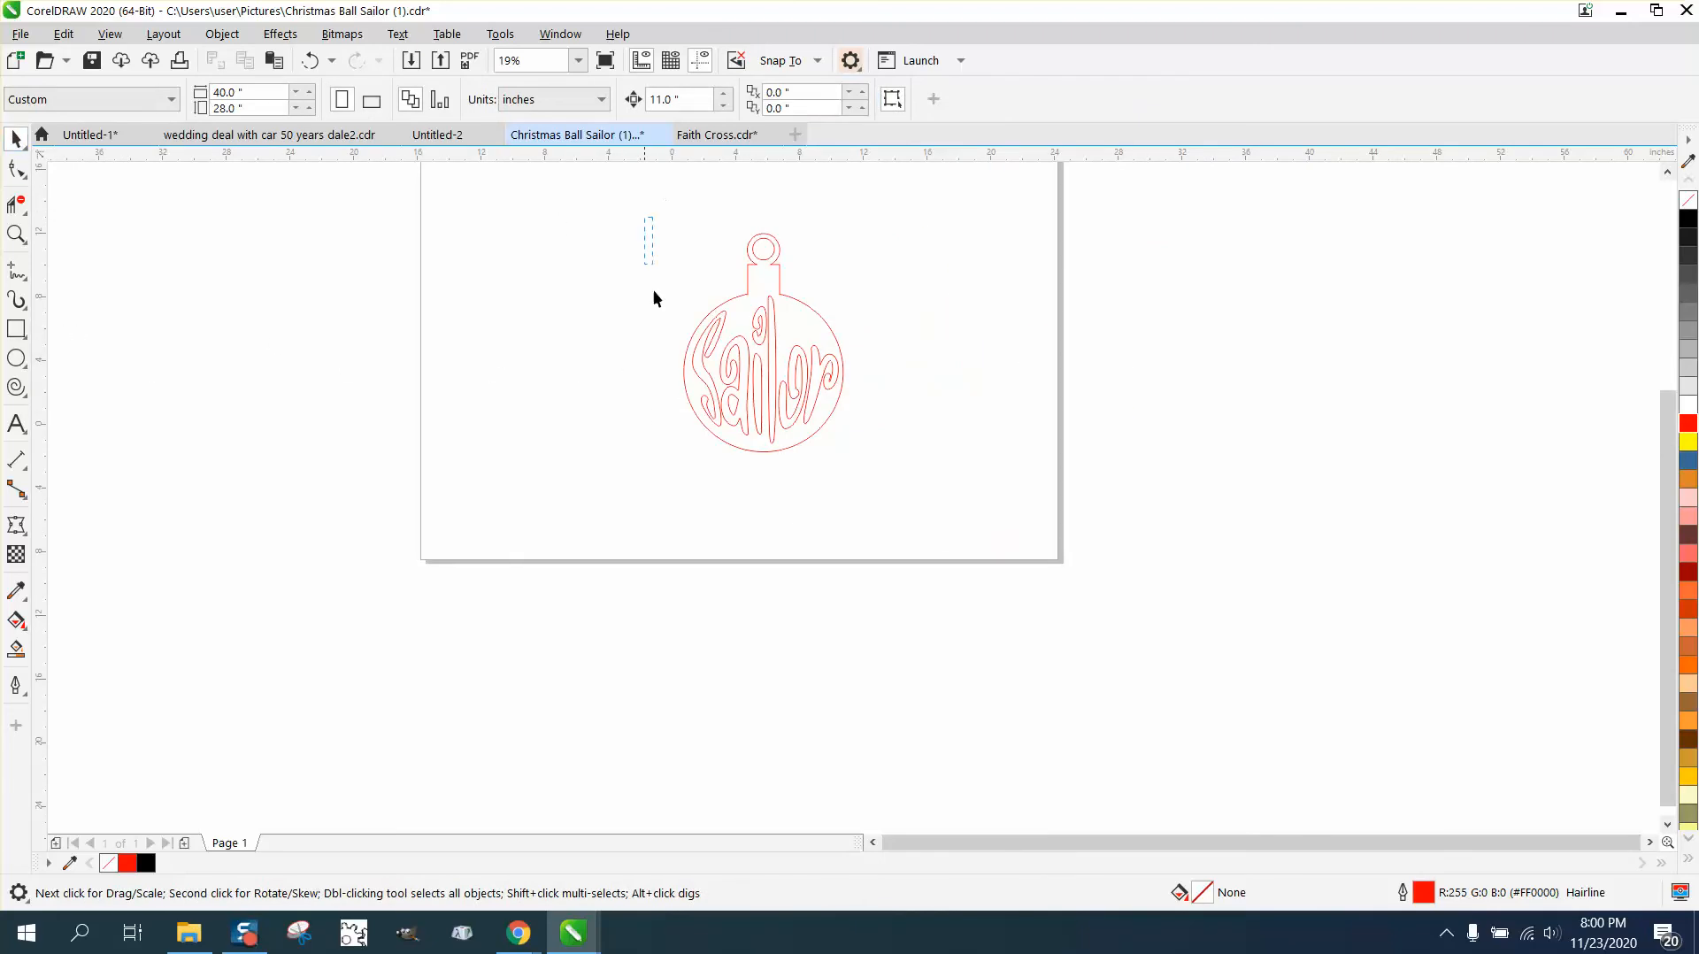
drag(968, 486, 966, 485)
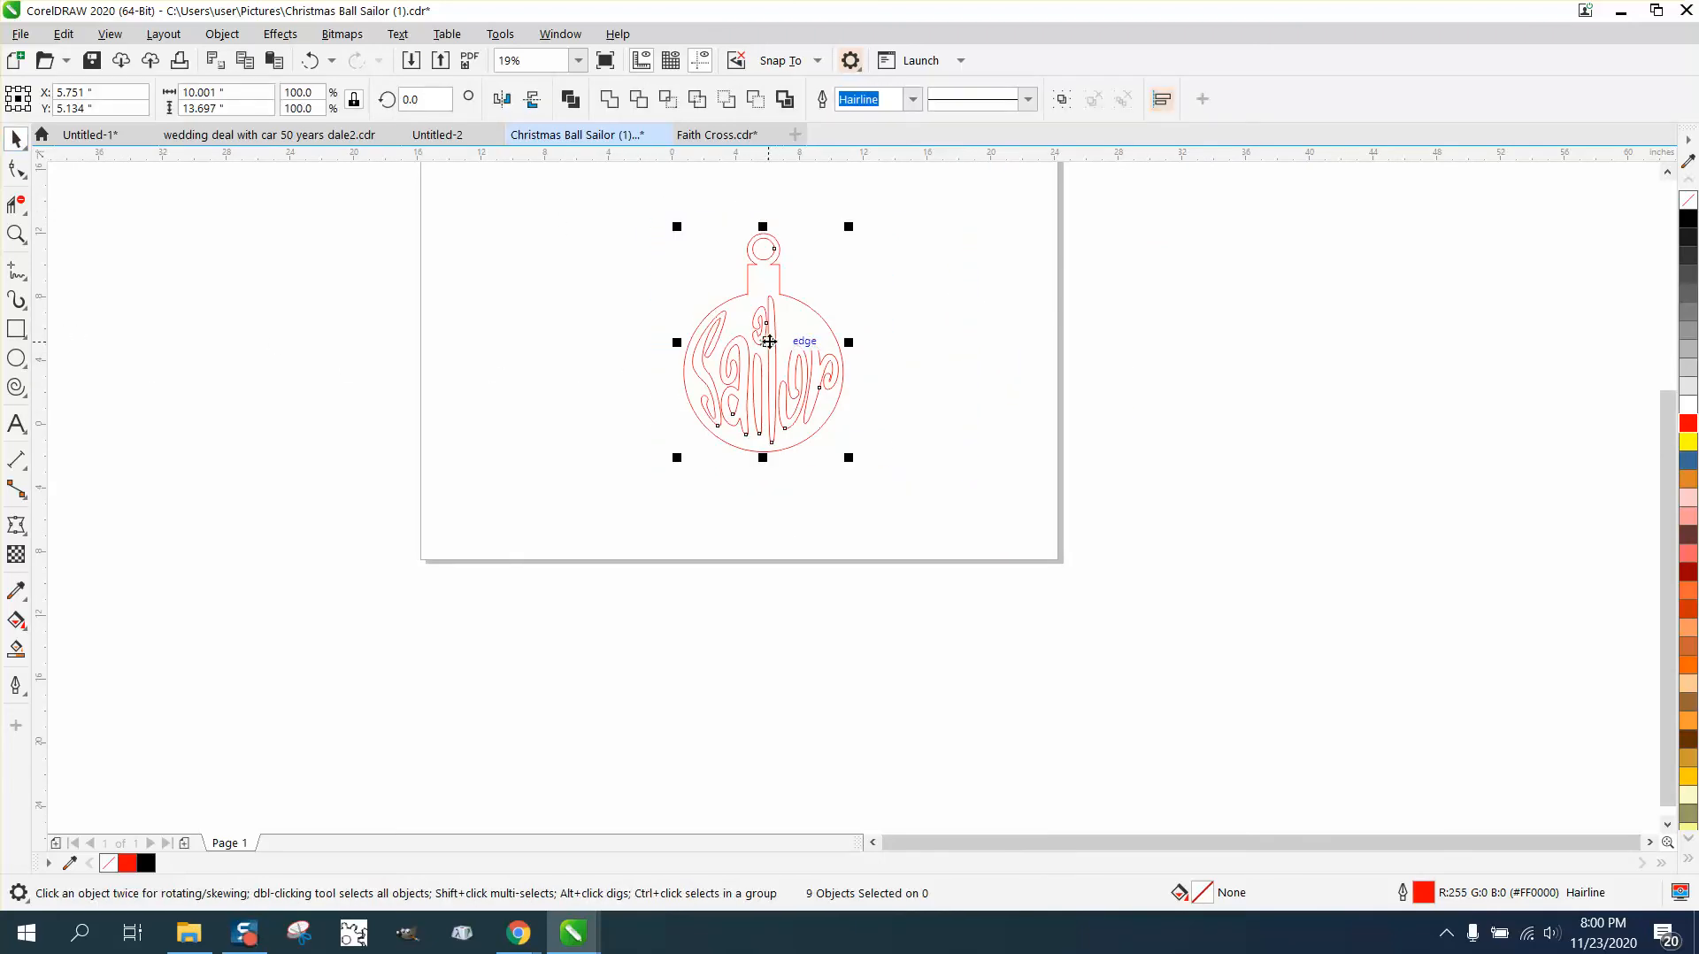
drag(747, 350, 508, 359)
click(762, 350)
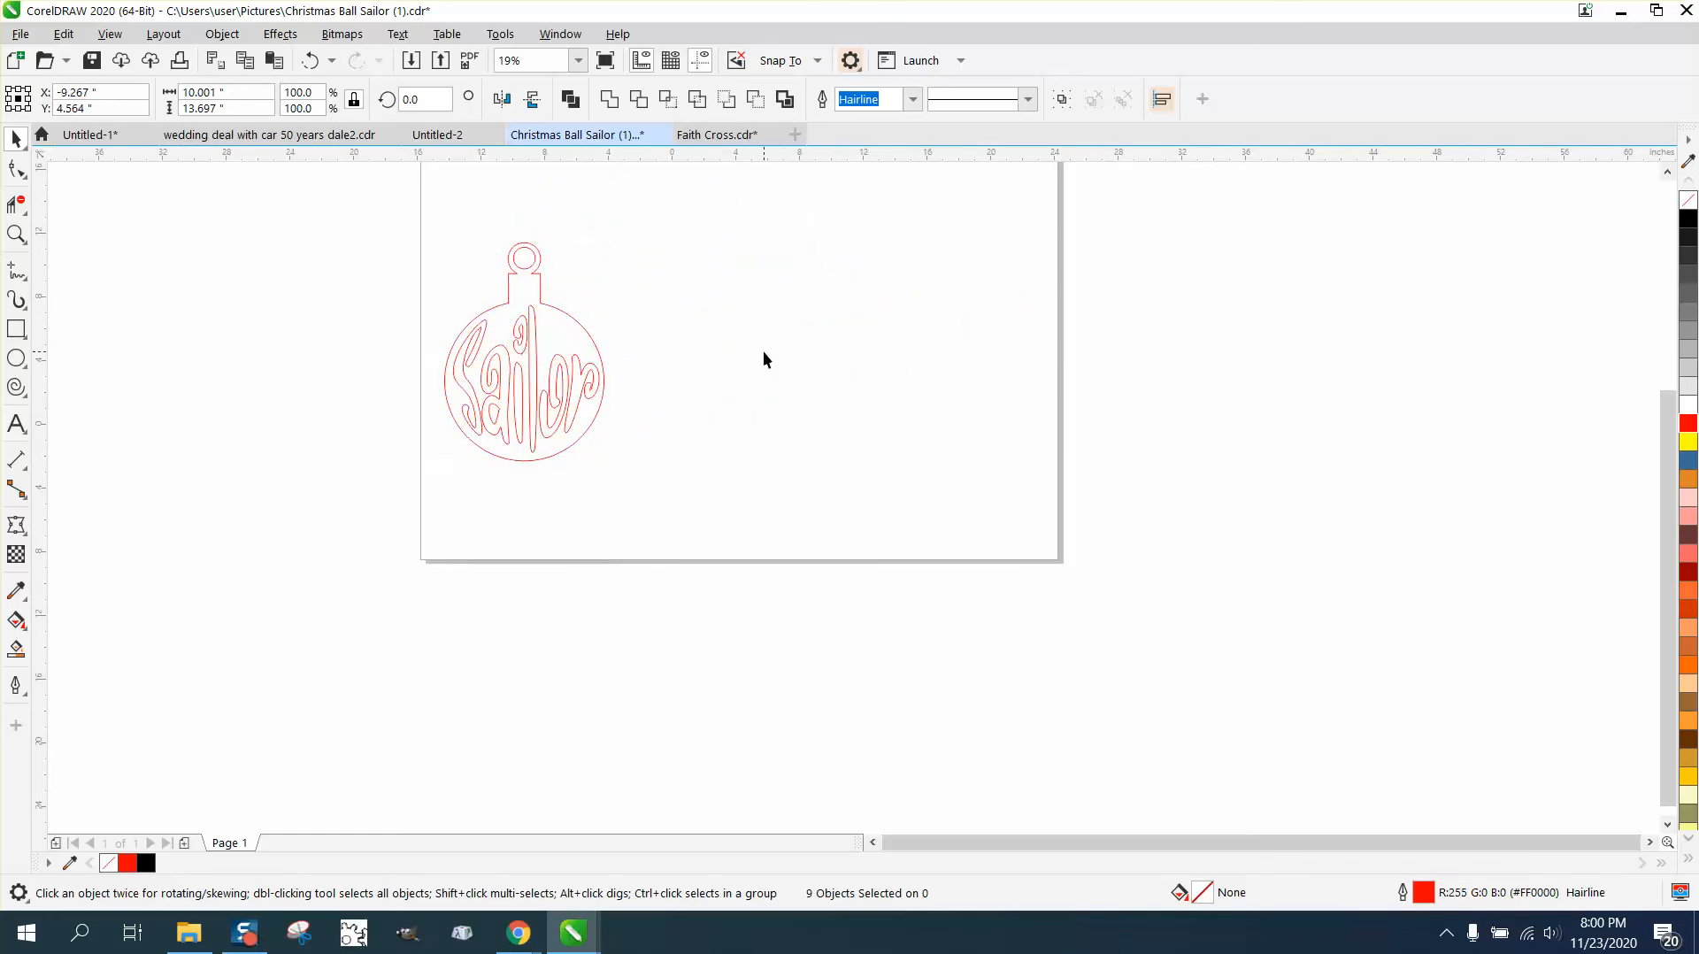
- Delete the extra node just below the upper tip of the S's narrow inner loop
click(16, 234)
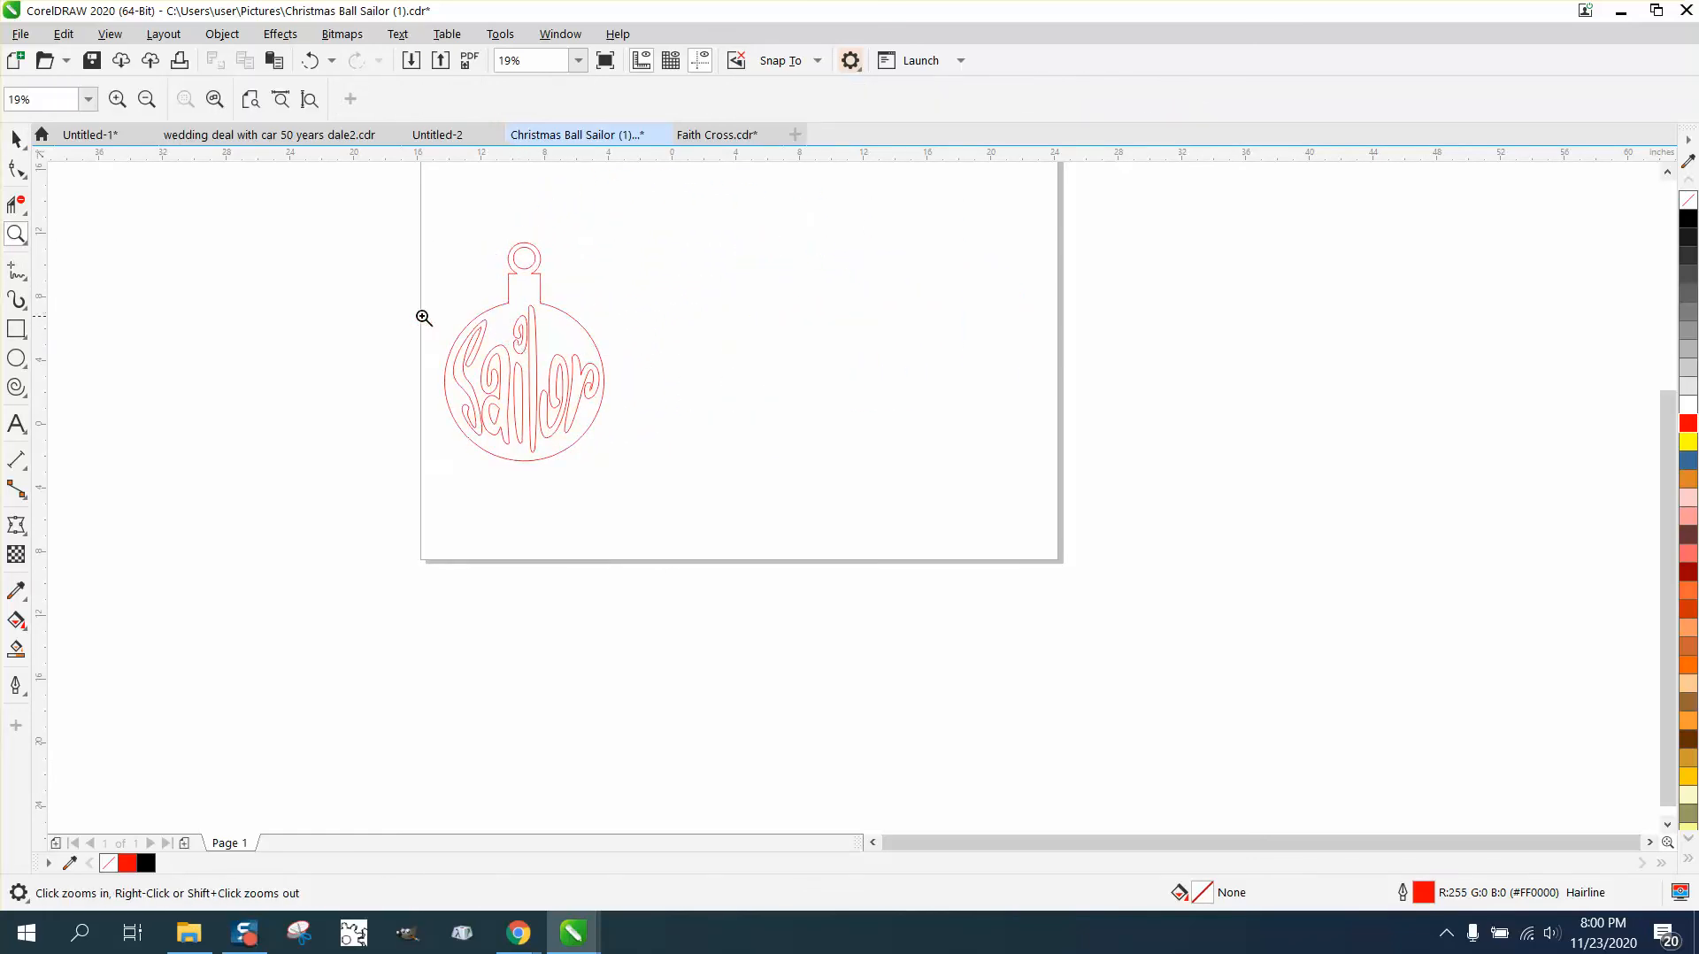
drag(425, 317, 588, 403)
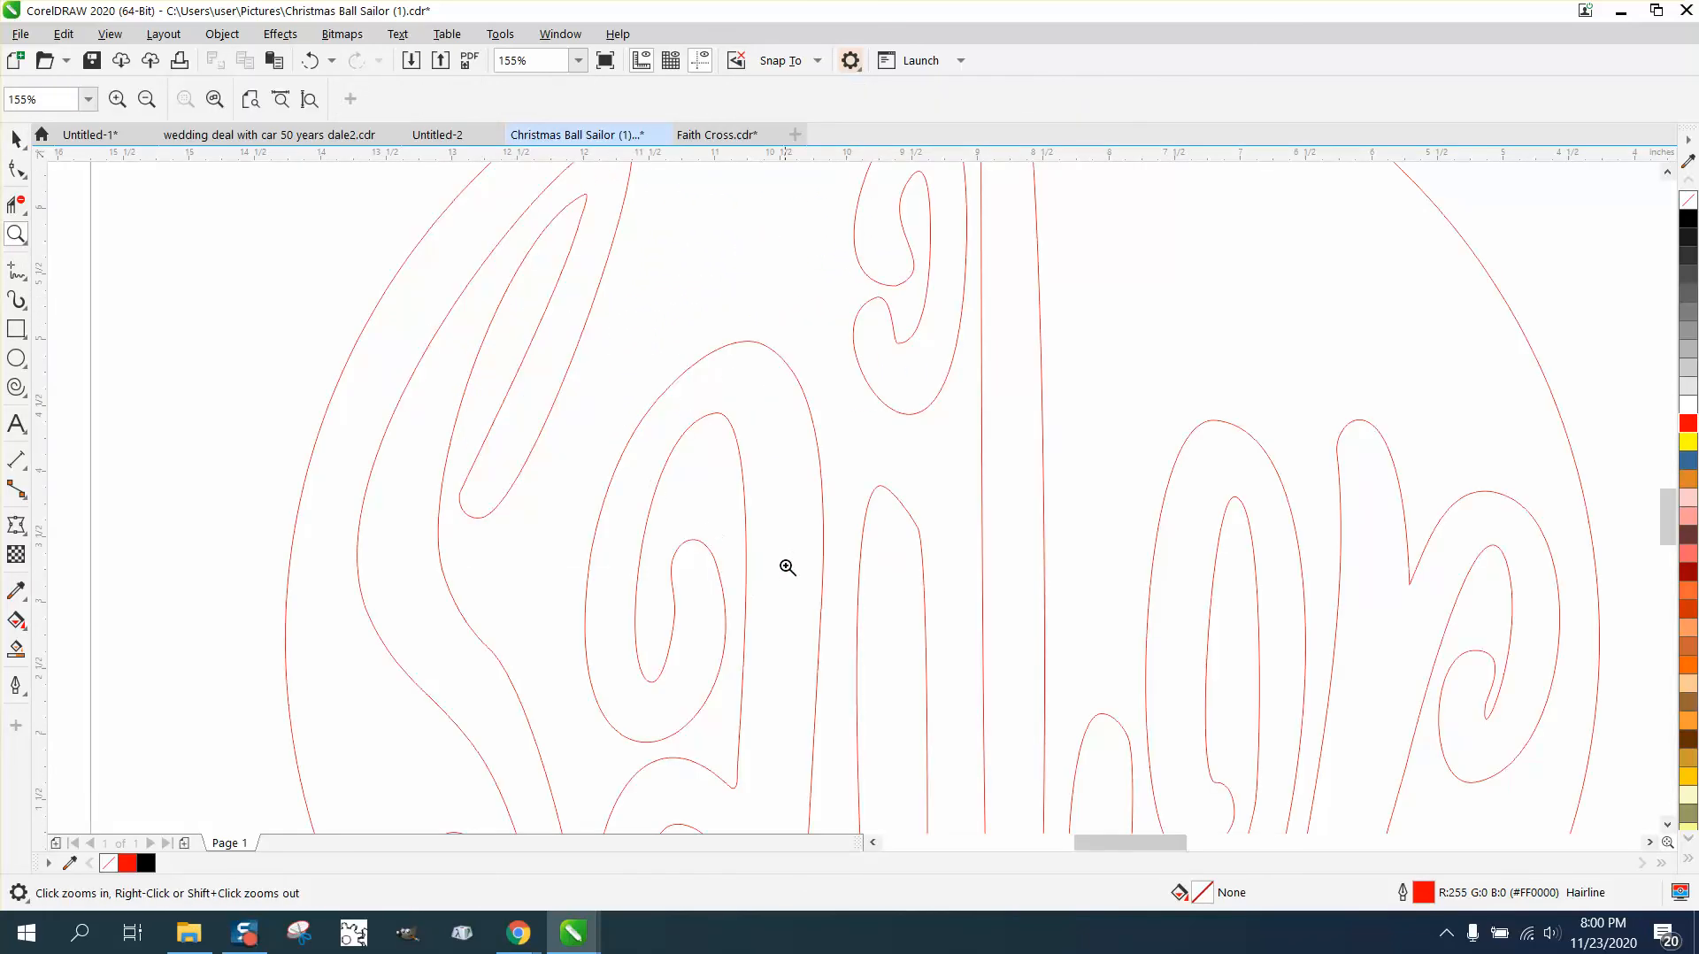
click(16, 170)
click(576, 345)
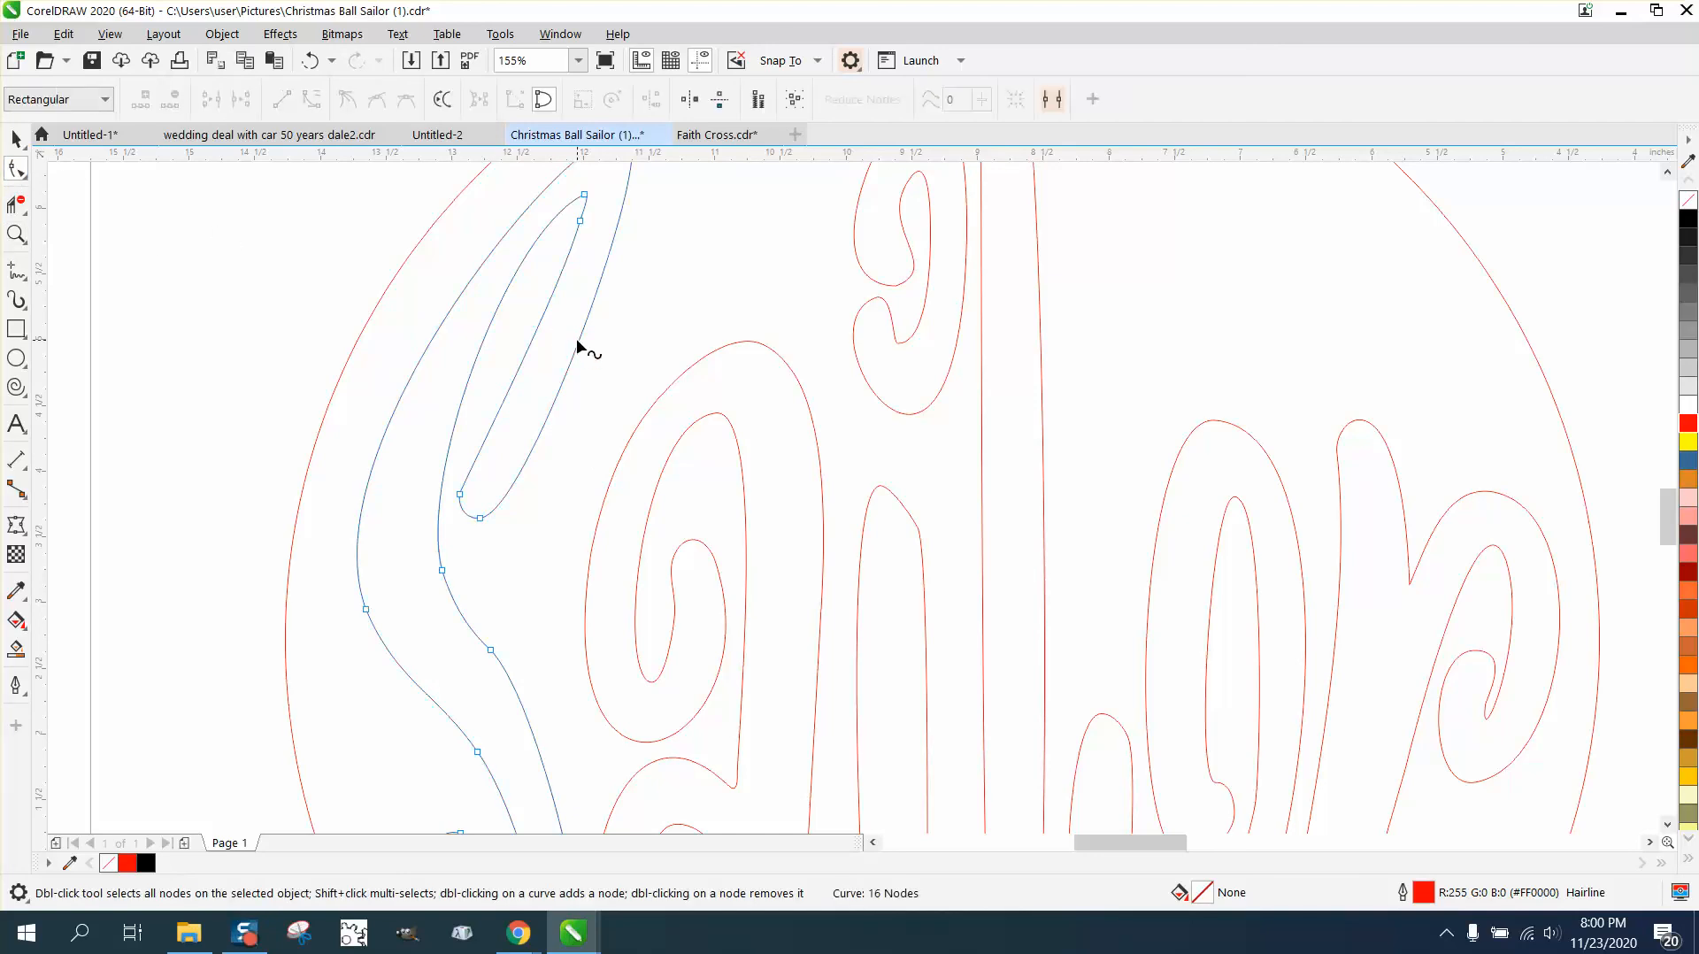
scroll(576, 391, down, 3)
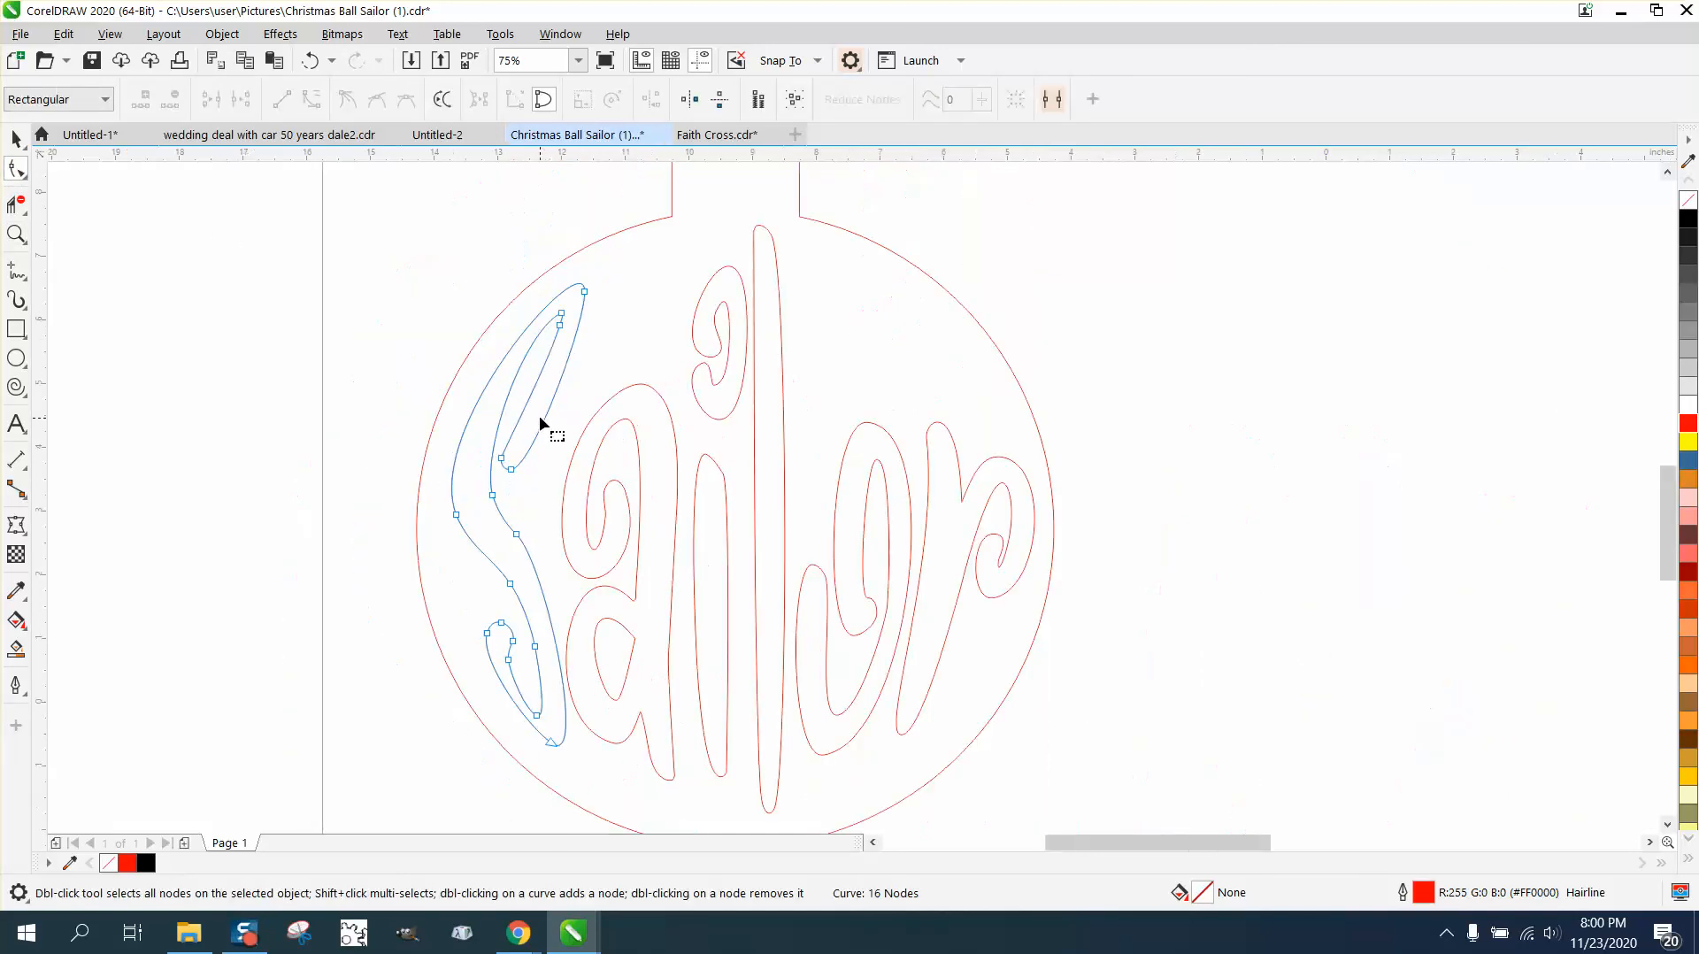
double_click(557, 324)
- Round the S's inner loop tip by extending the lower node's curve handle about 1.4 inches up toward it
click(16, 234)
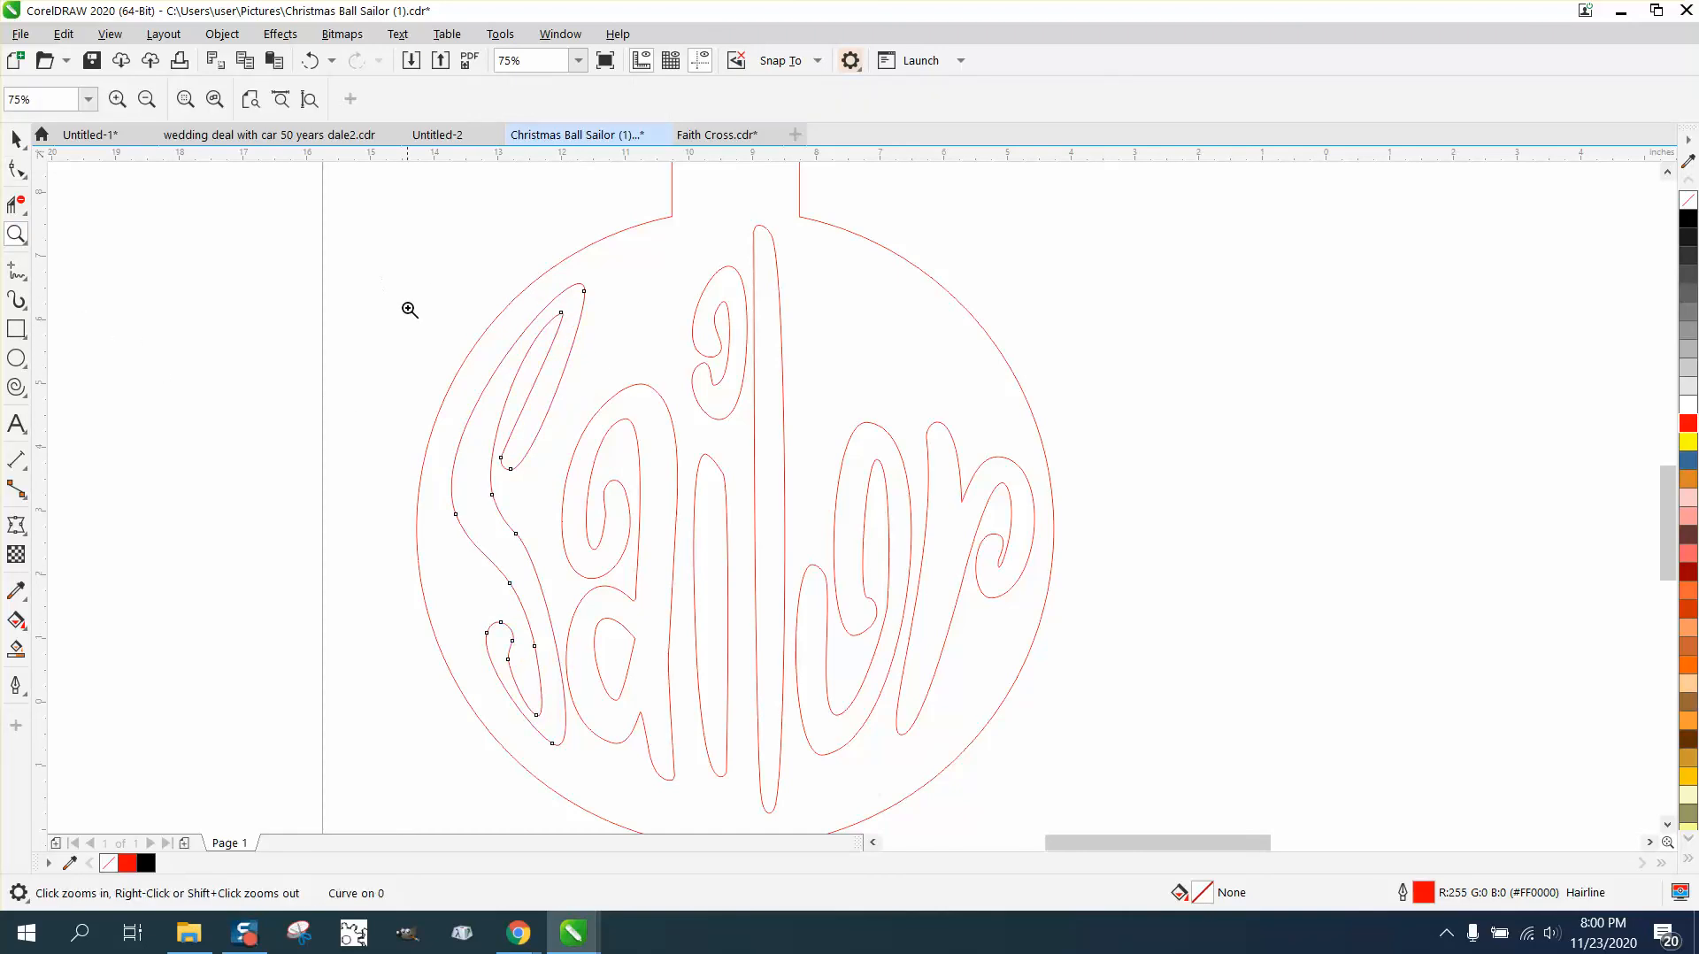
click(410, 311)
click(22, 177)
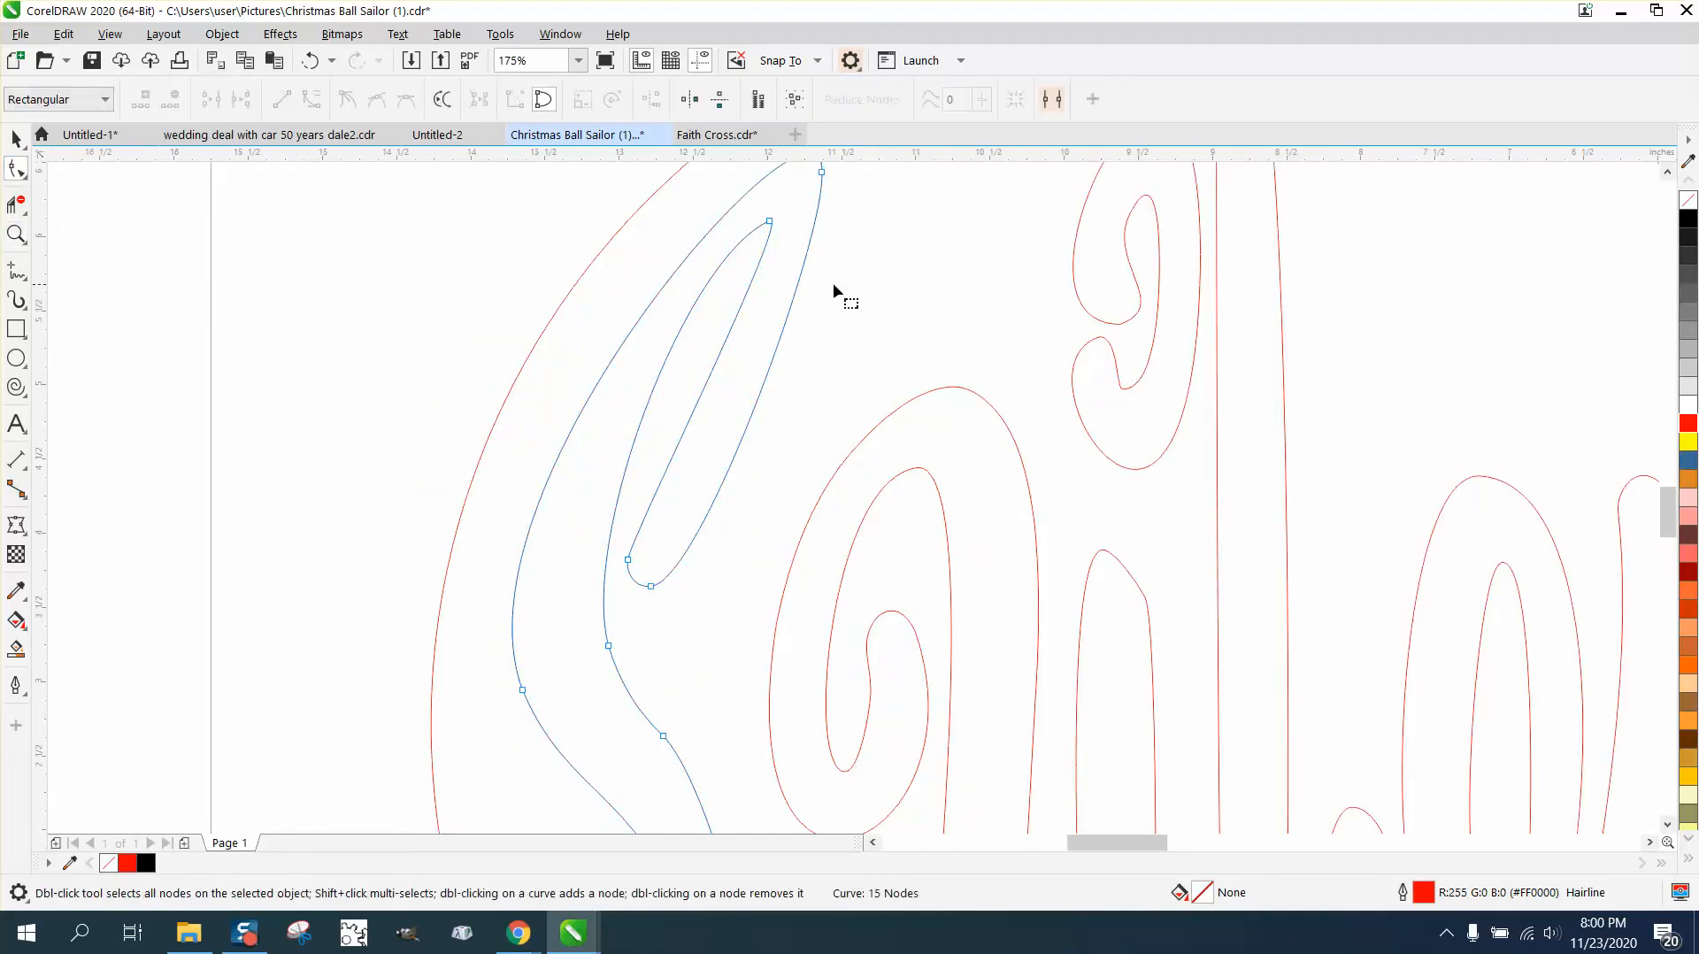
click(770, 221)
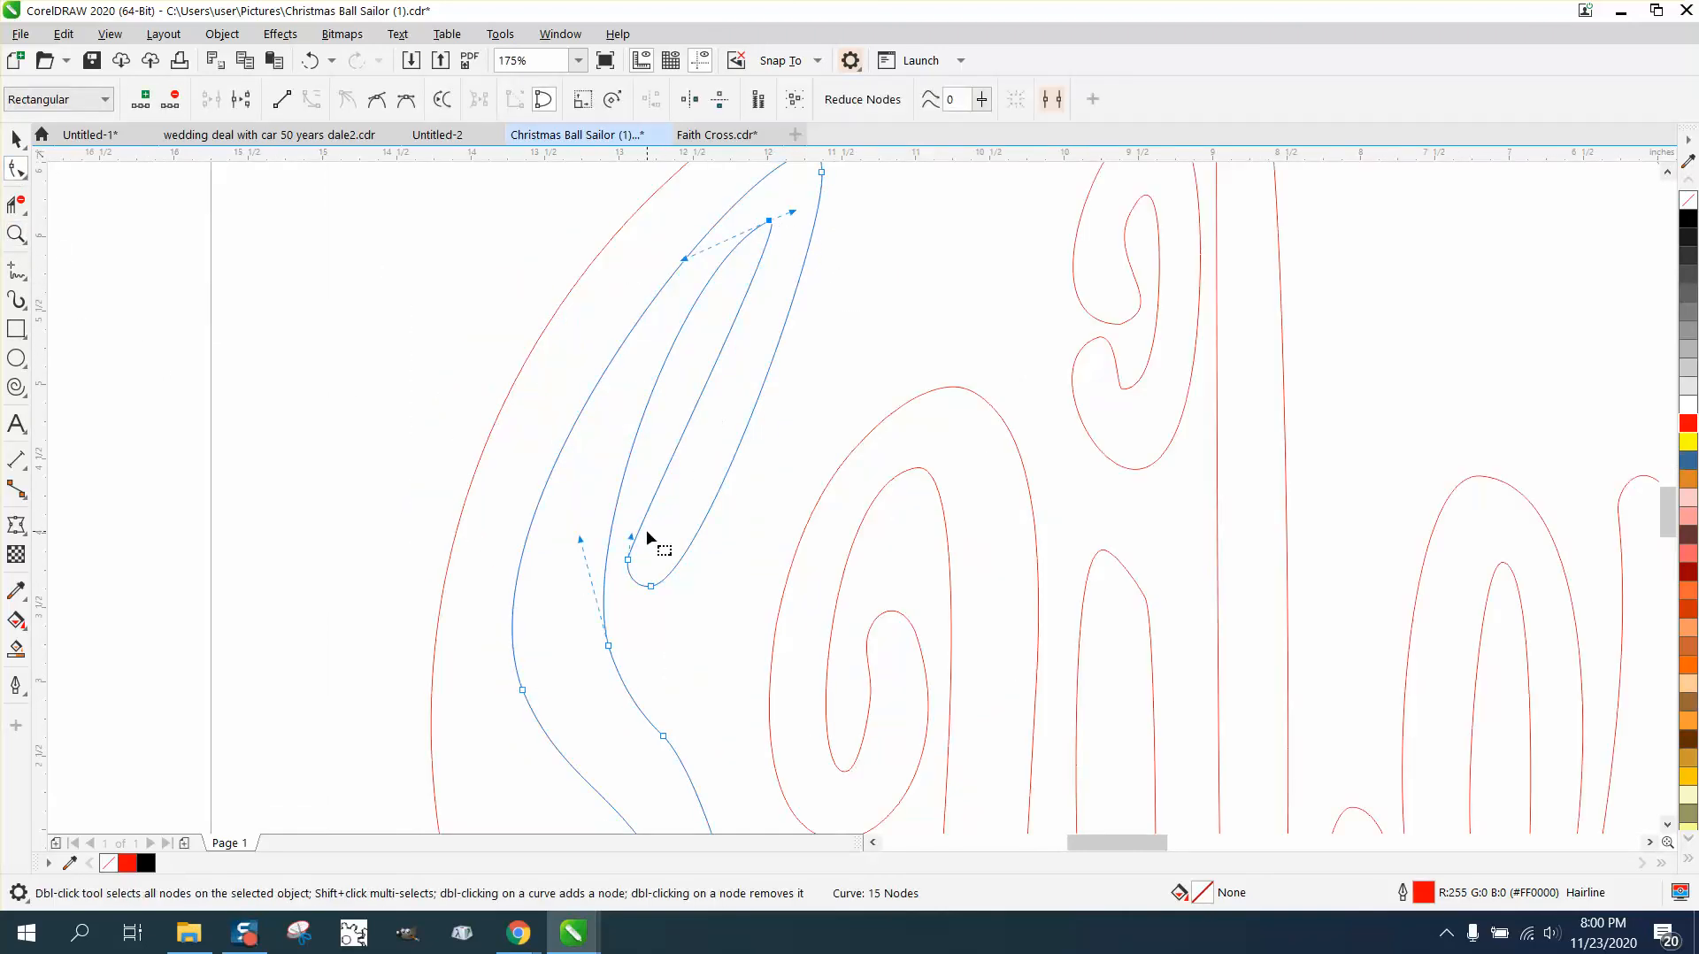
drag(635, 536, 732, 354)
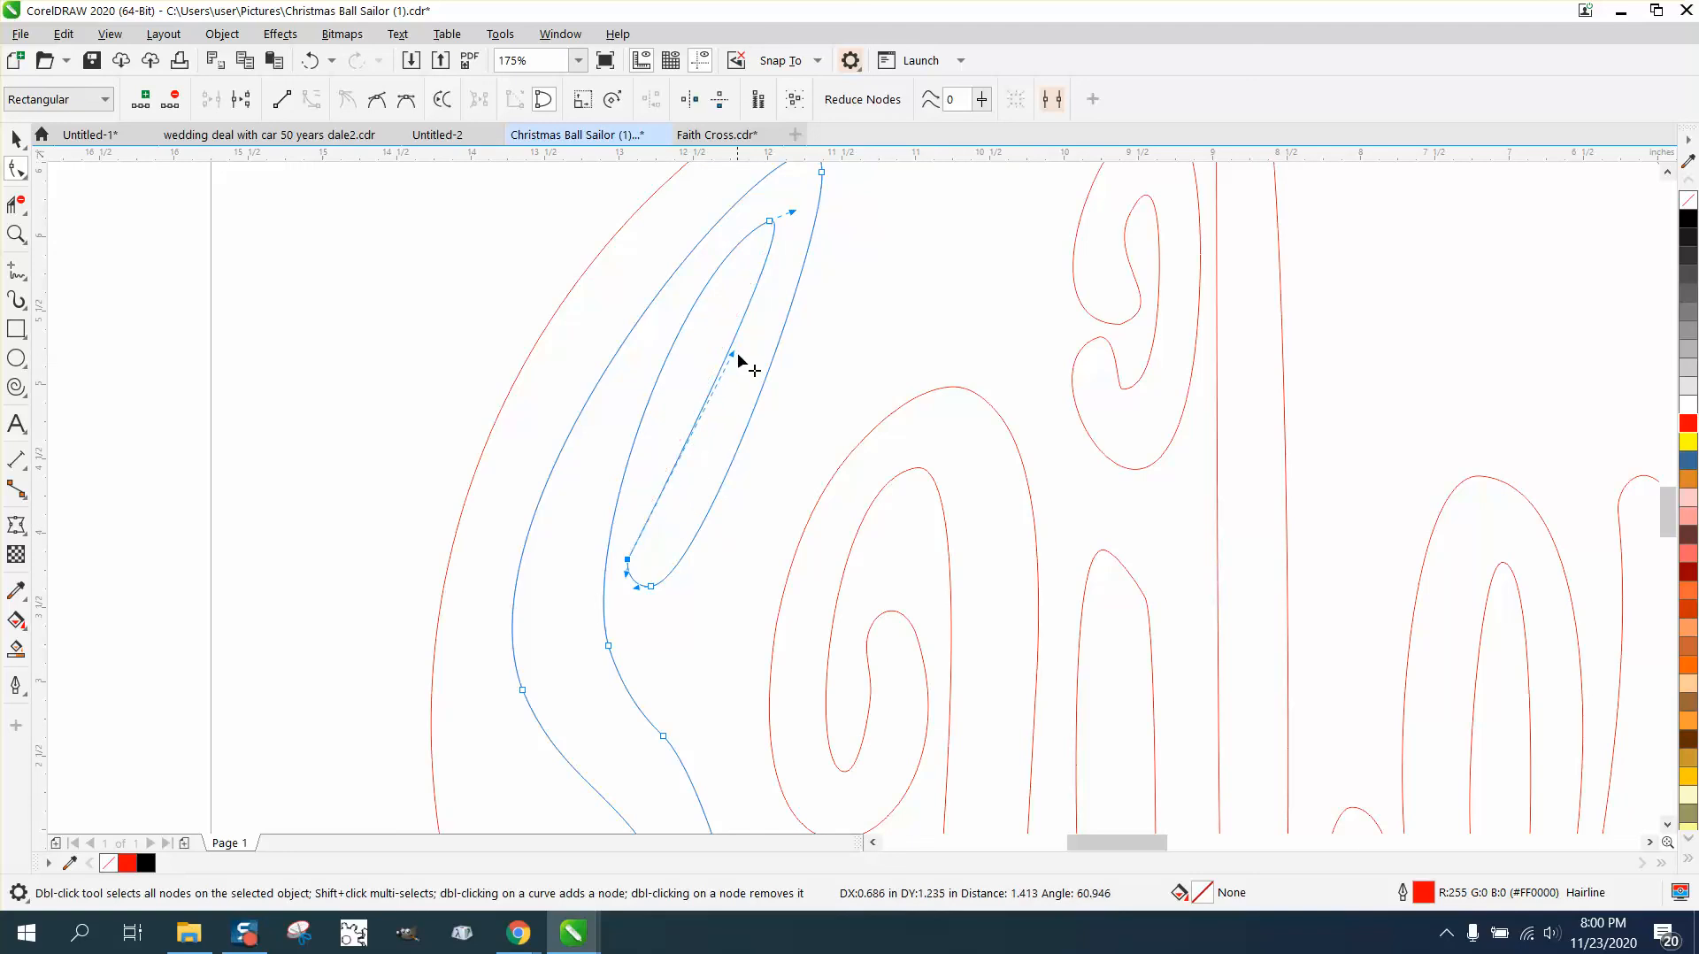
- Convert the cusp node at the lower end of the S's straight inner edge to a smooth node
click(16, 234)
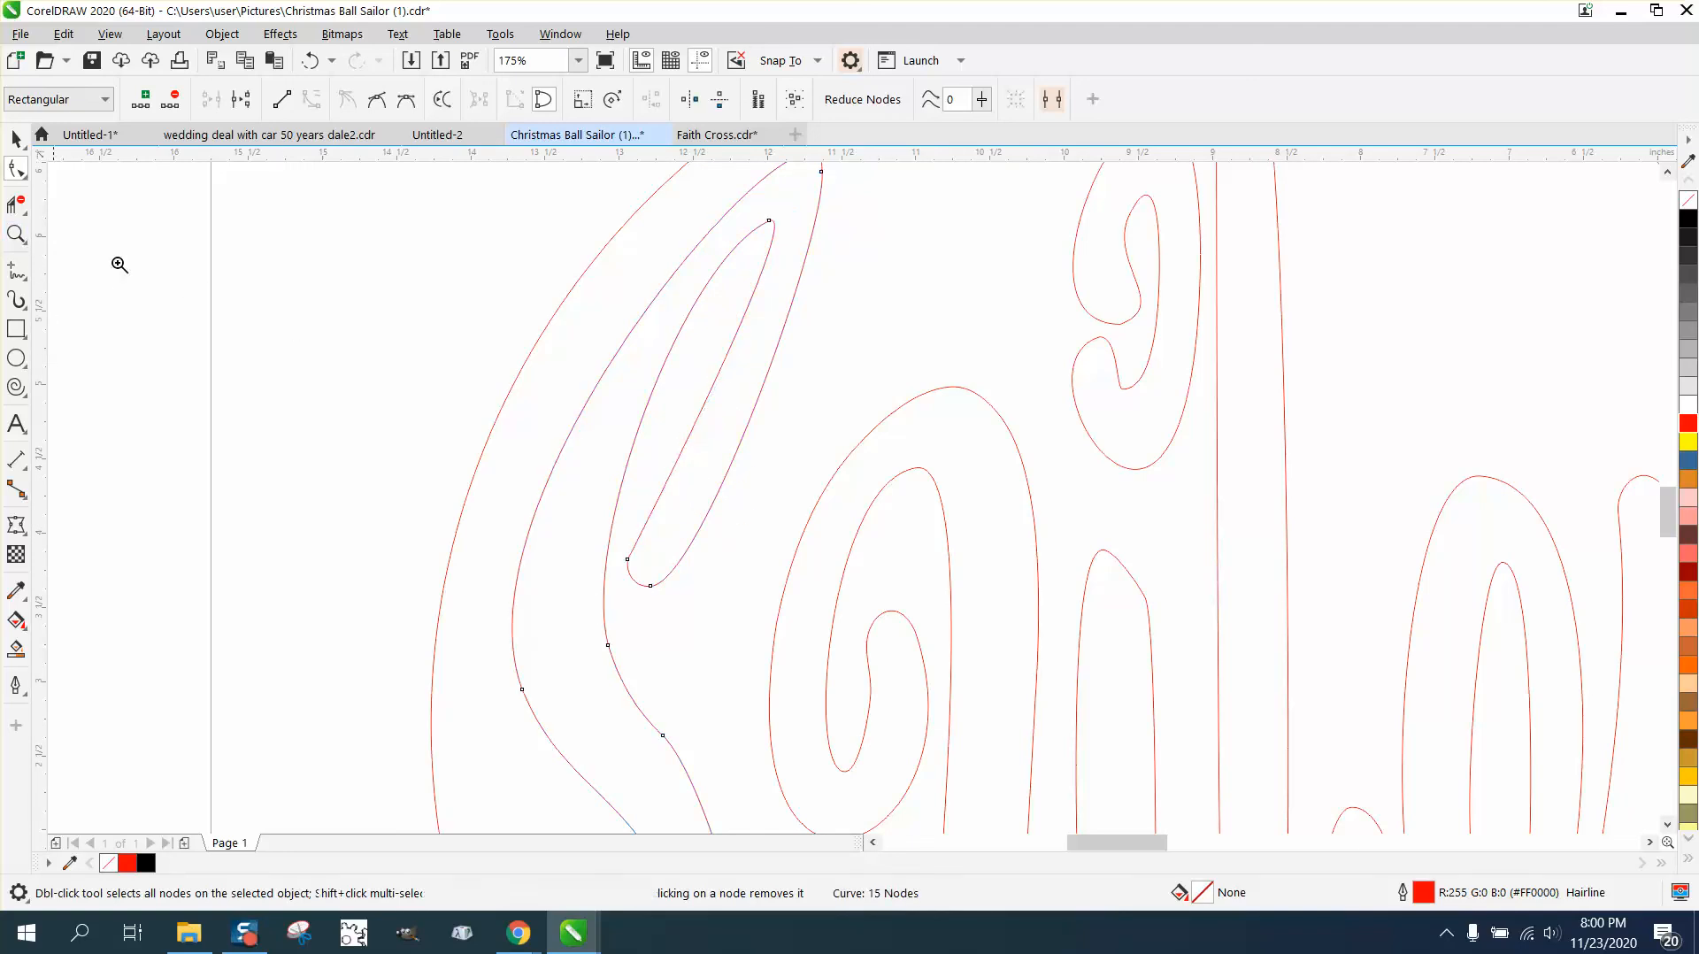
drag(500, 466, 910, 686)
click(16, 168)
click(632, 460)
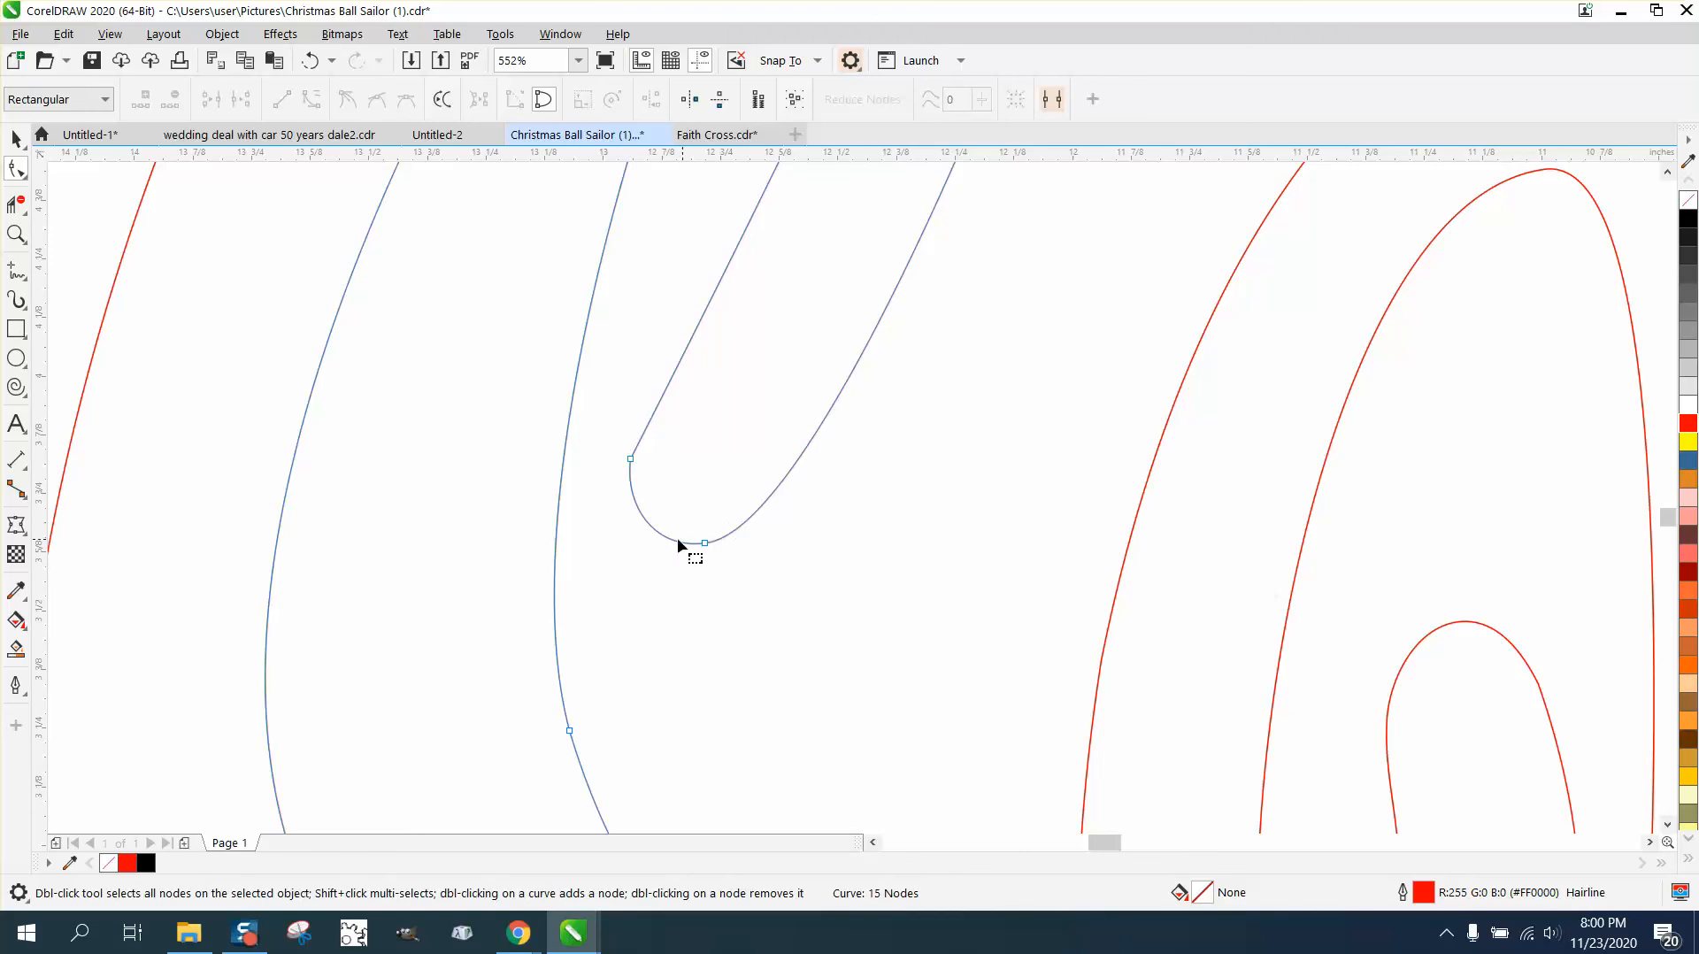
click(631, 459)
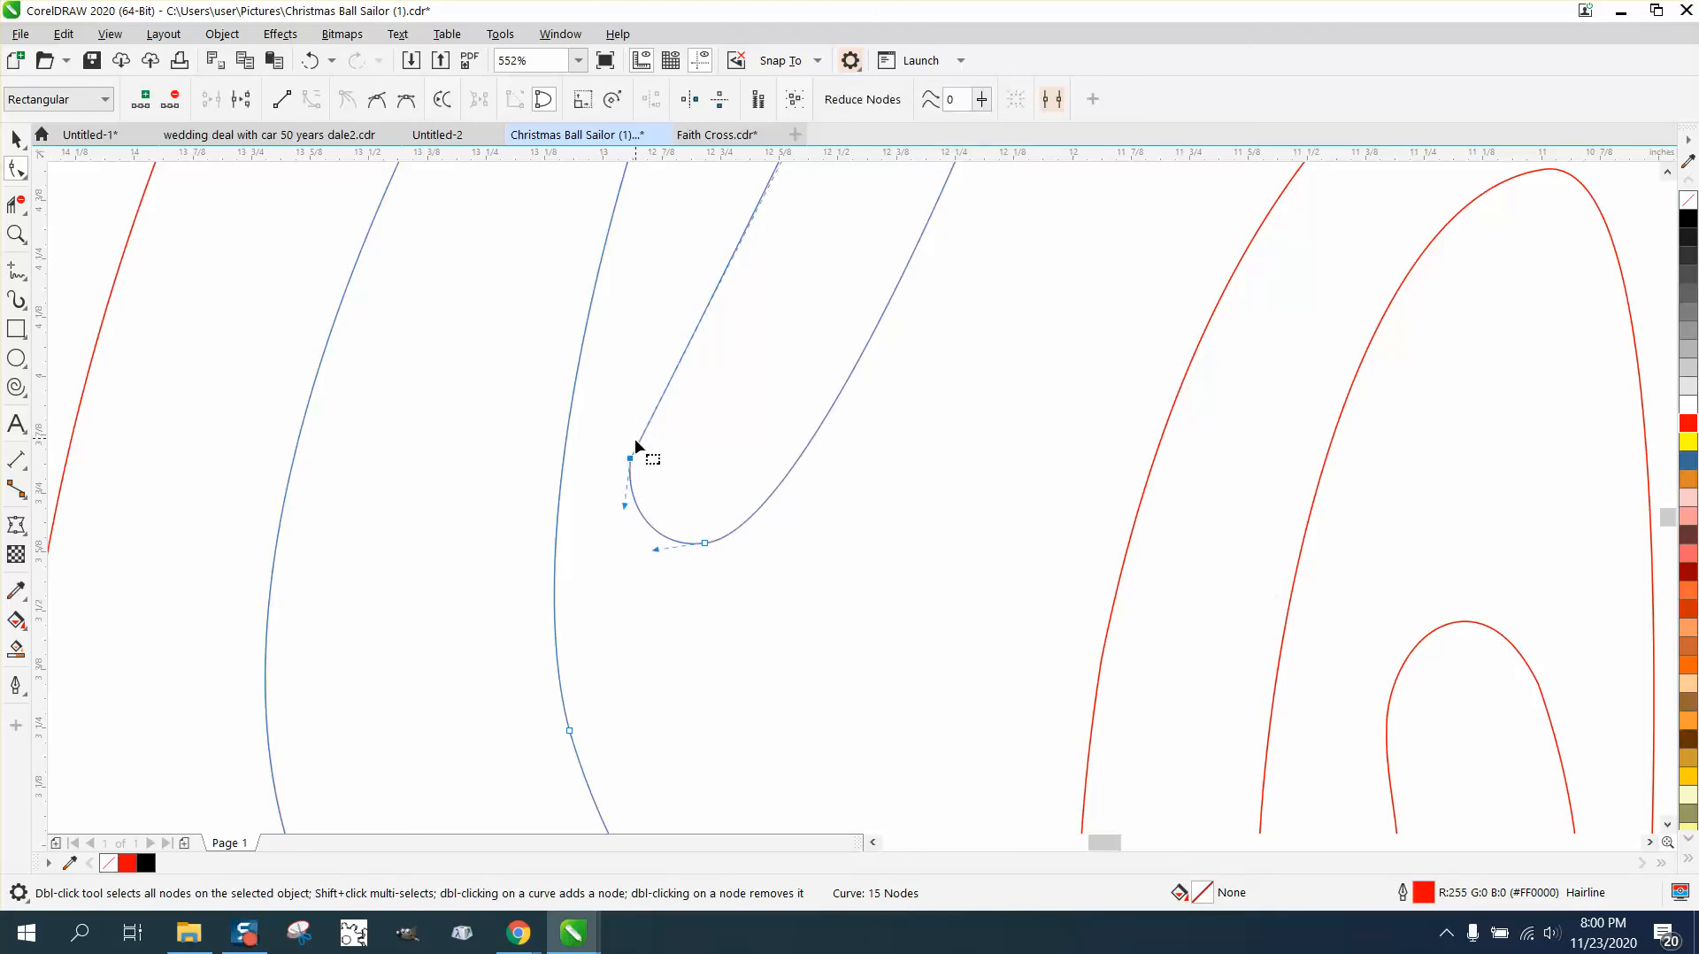
right_click(630, 456)
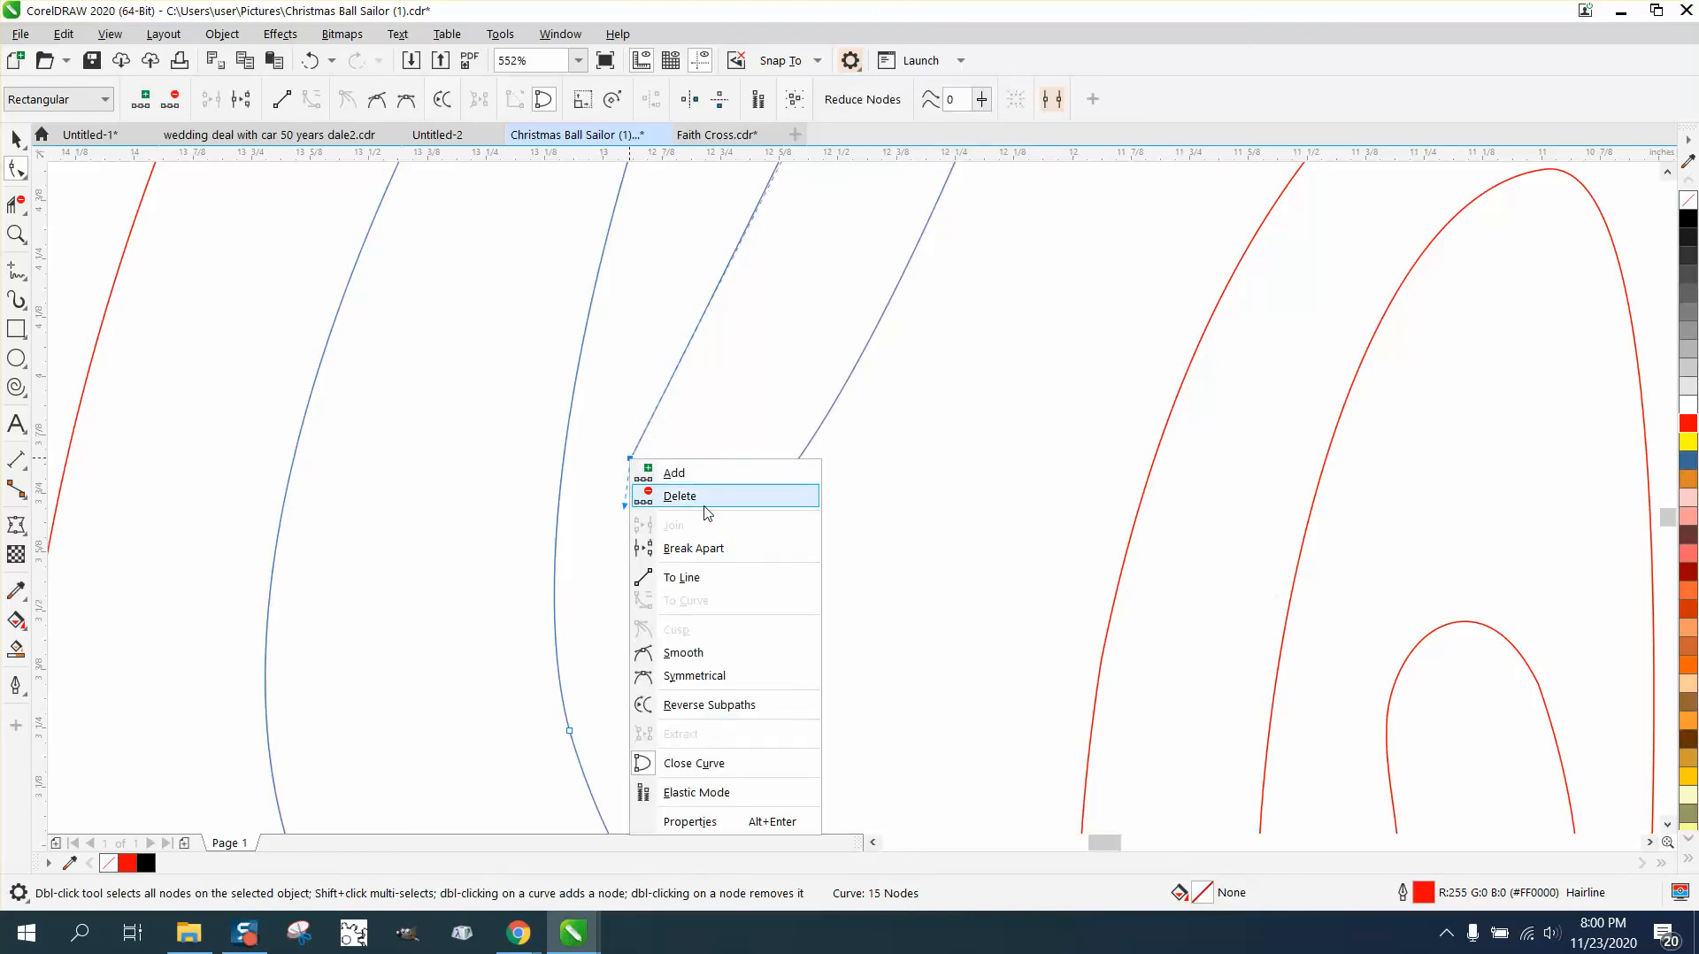
click(695, 653)
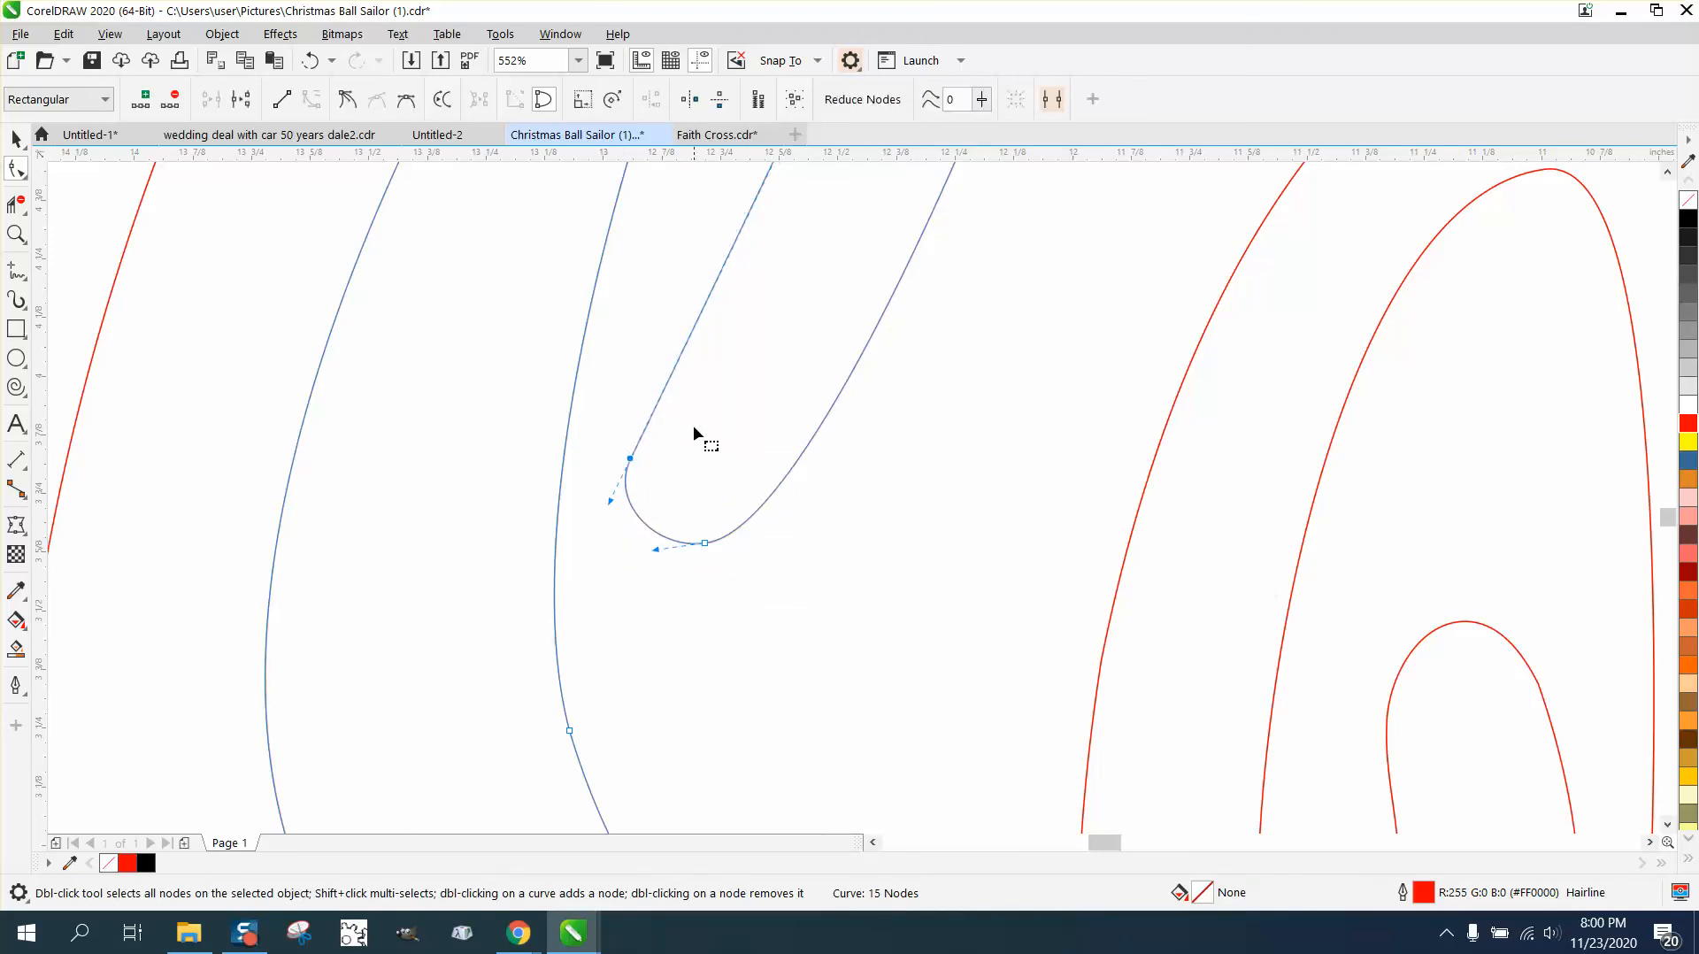
scroll(642, 460, down, 3)
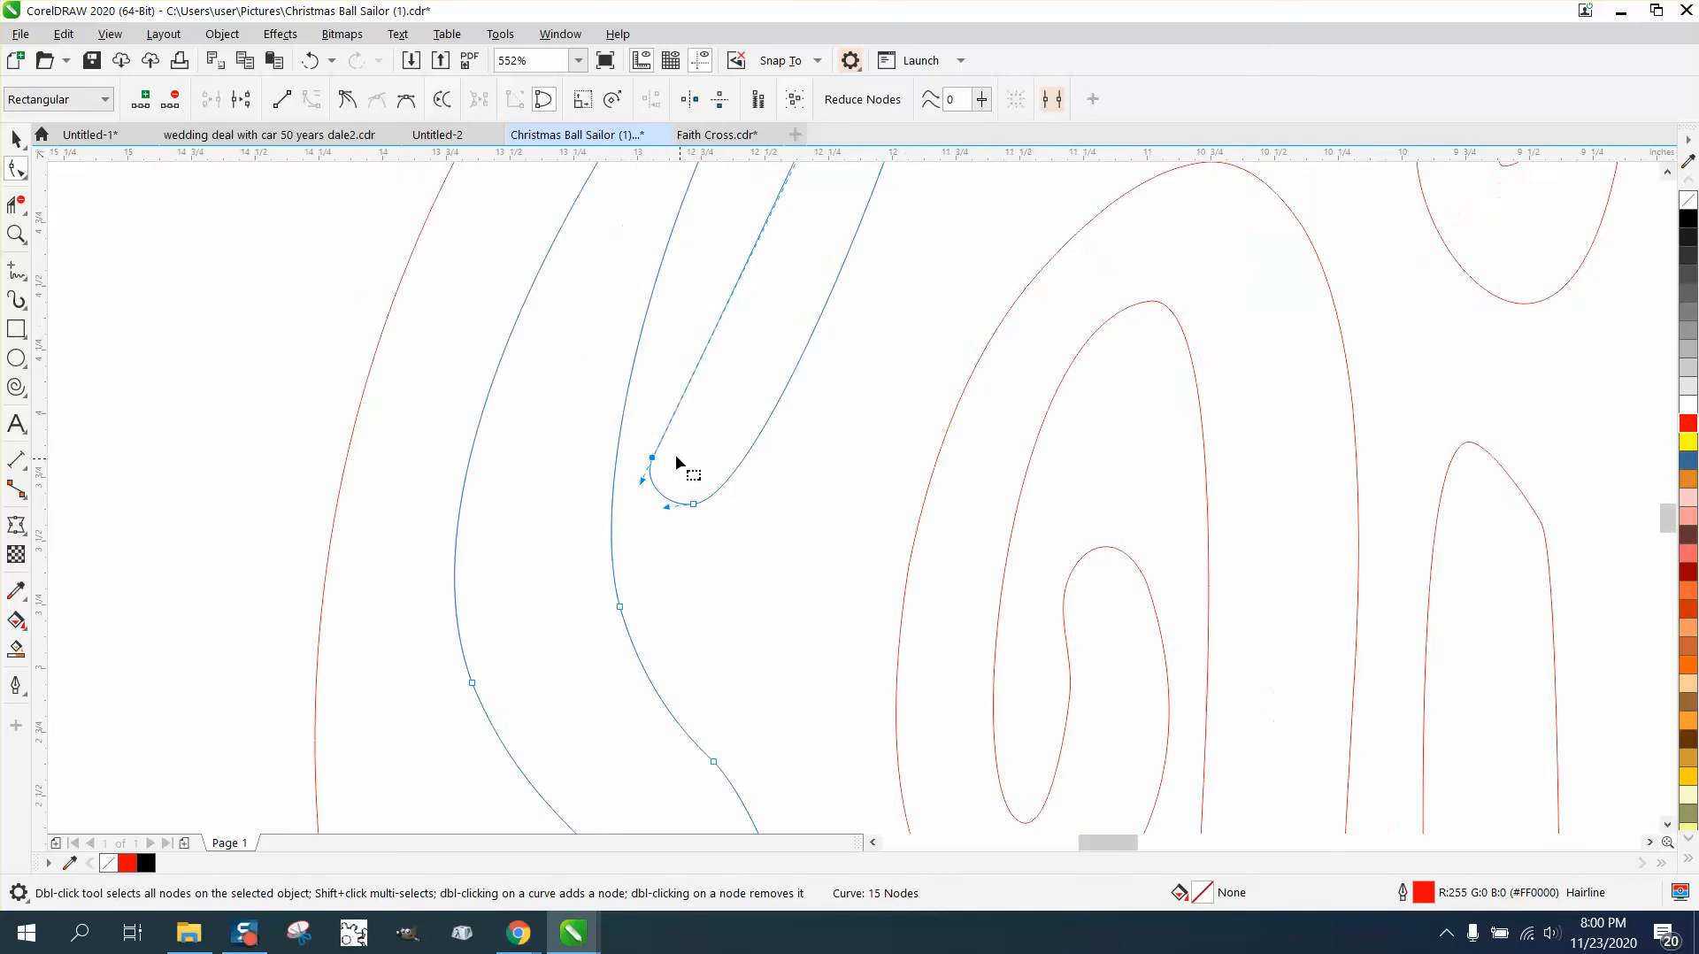
- Delete the extra node at the top of the a's inner spiral curl
click(920, 517)
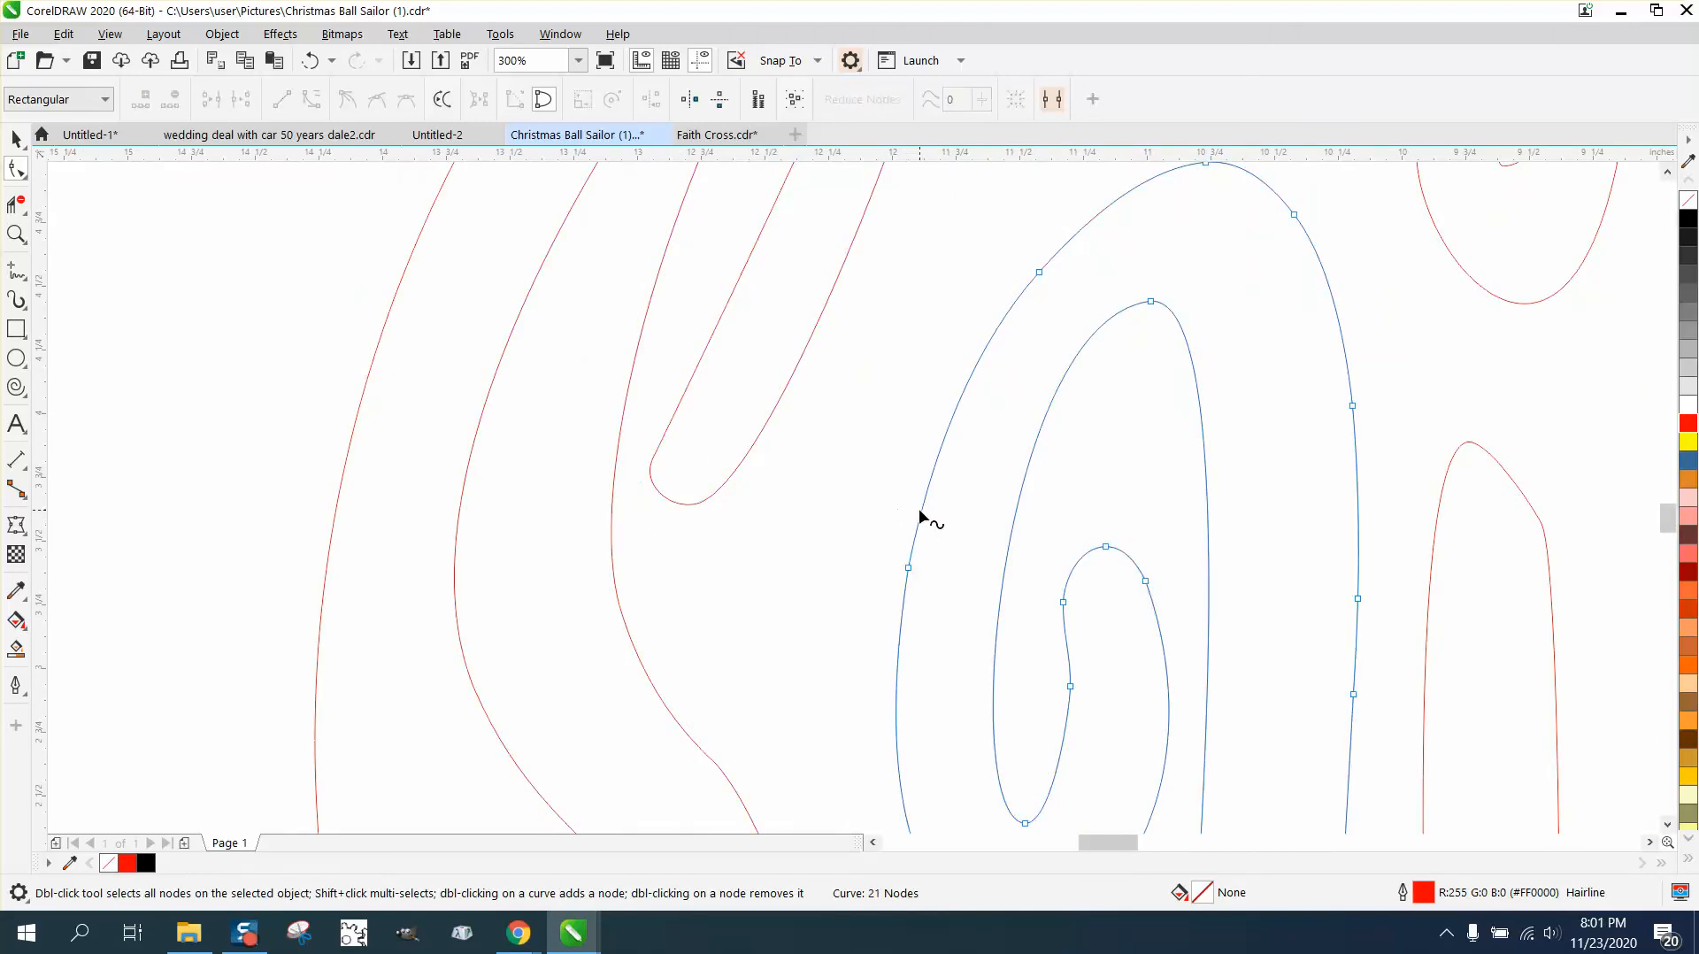
click(1105, 546)
key(Delete)
scroll(693, 504, down, 4)
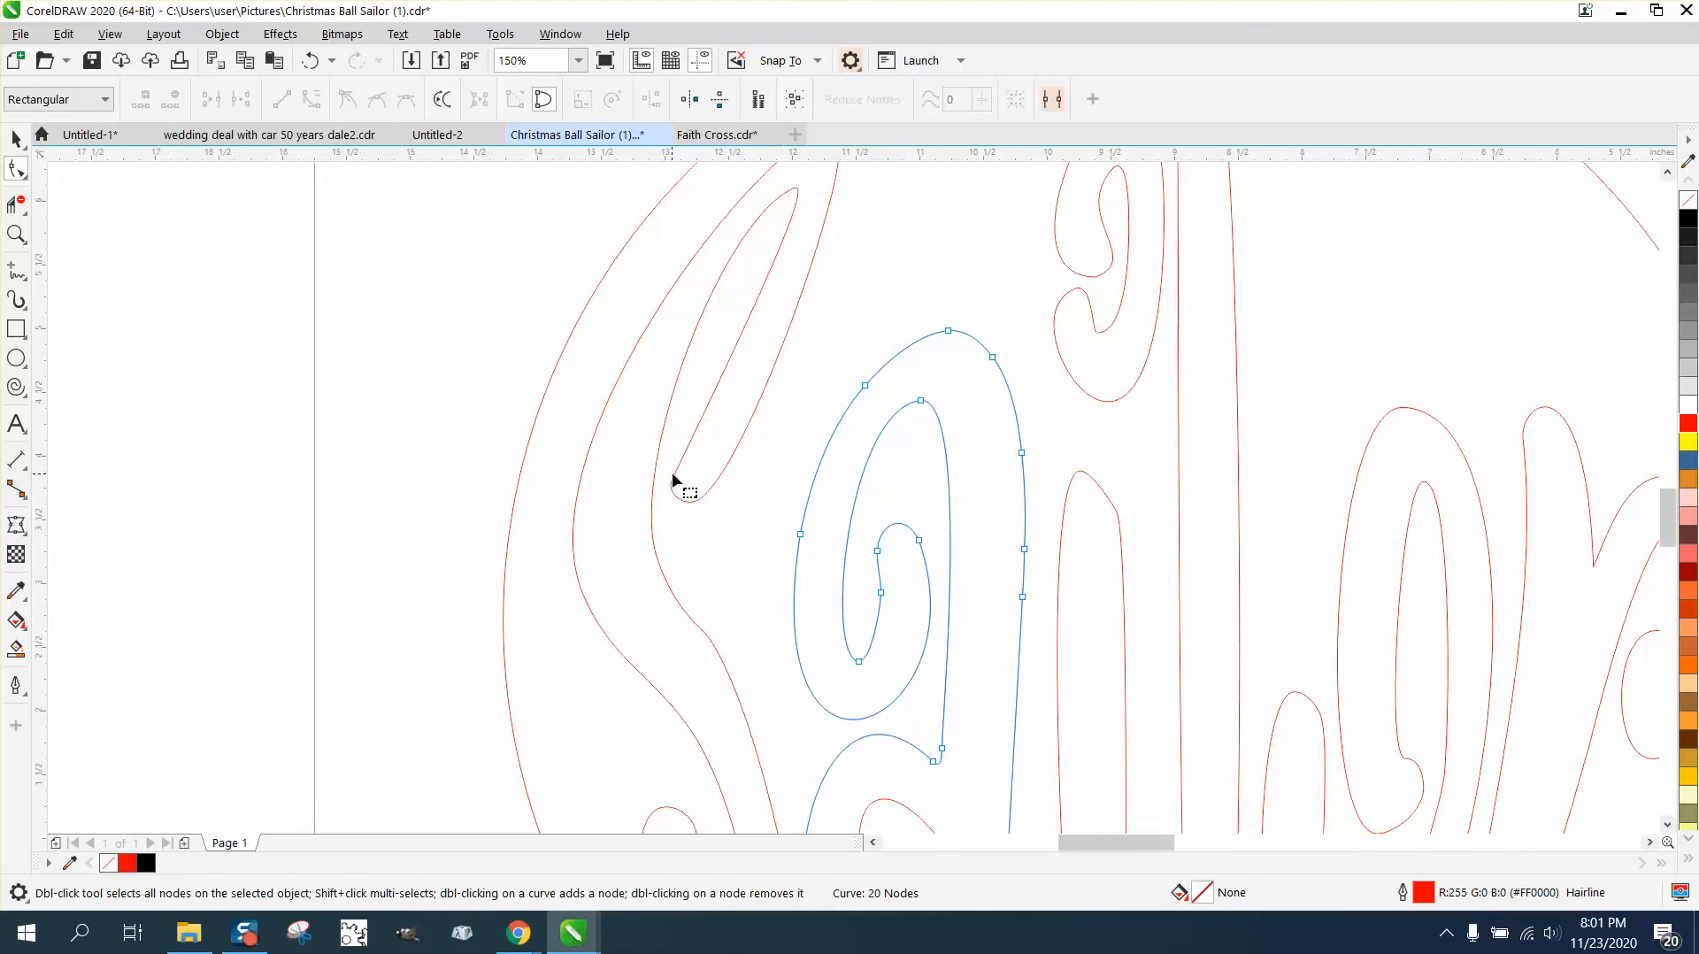
- Delete the extra node on the rounded upper end of the tall l
click(956, 476)
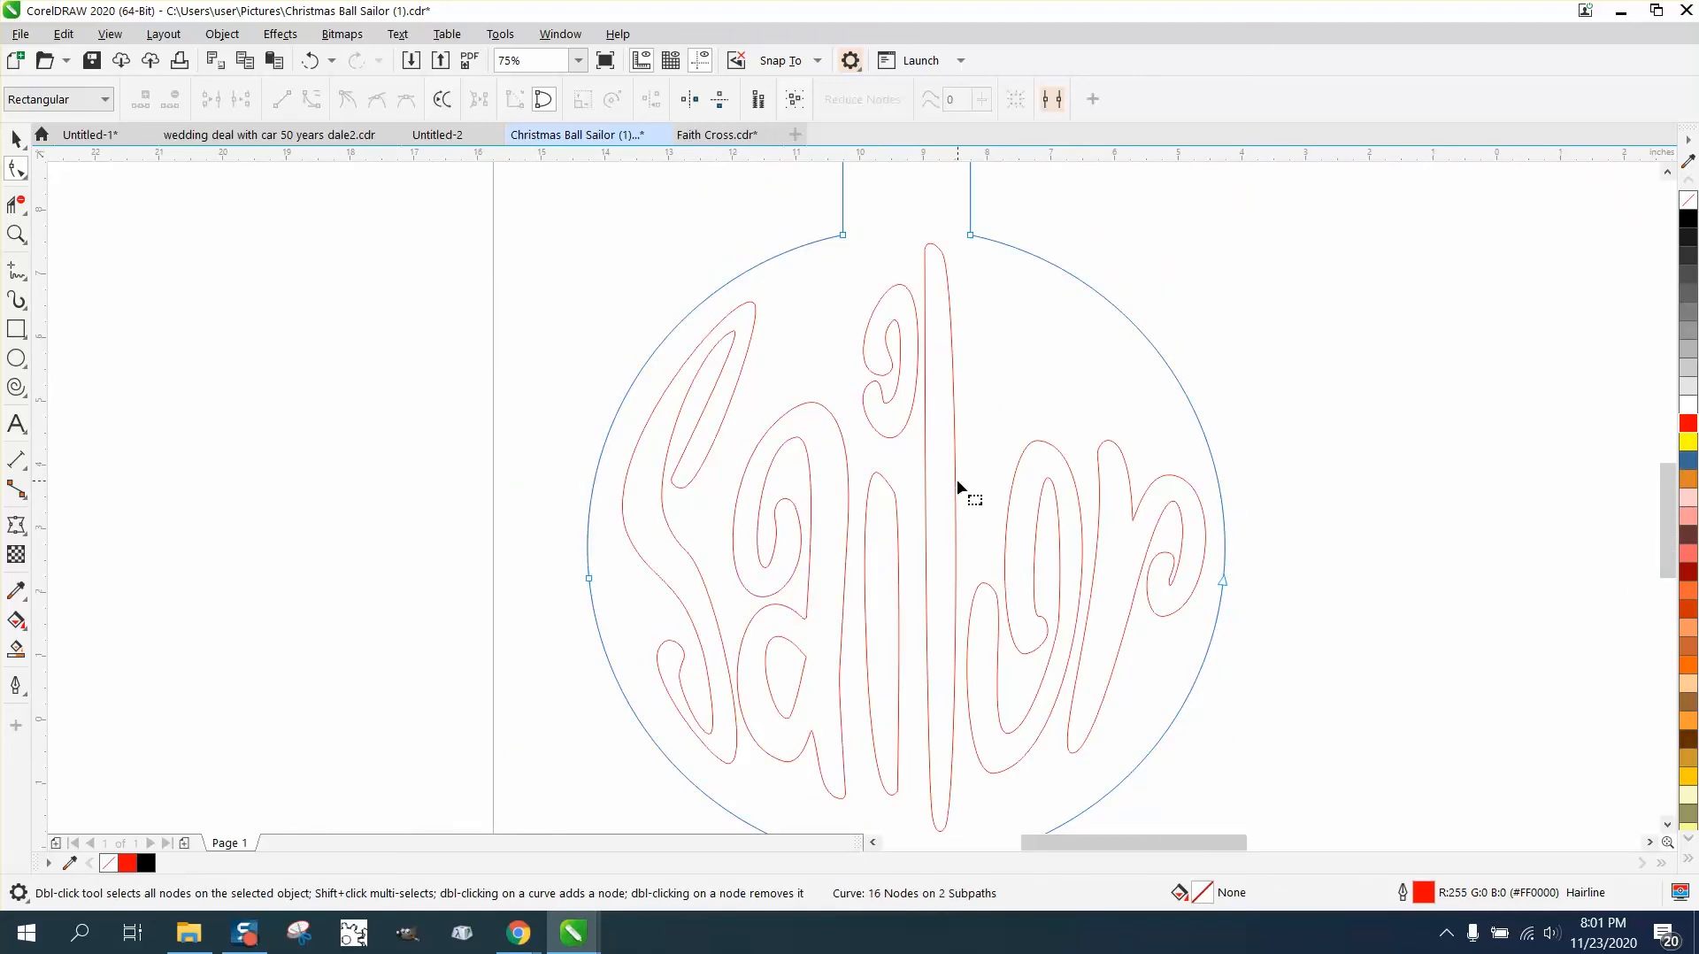
click(954, 479)
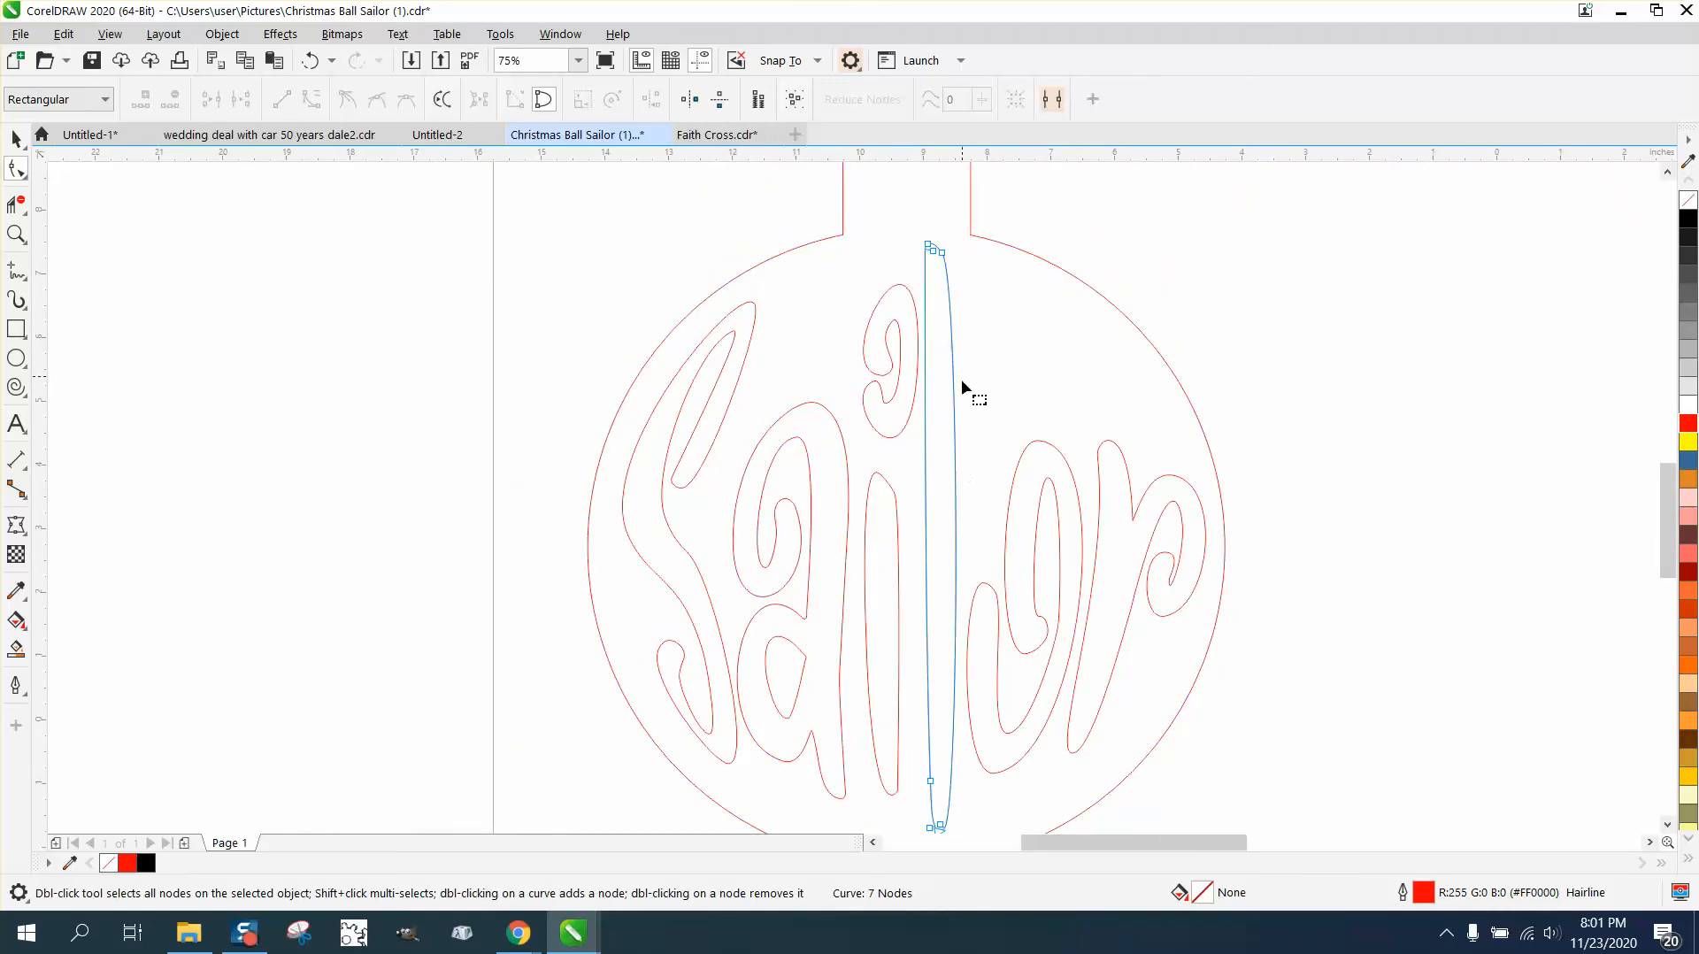
click(16, 234)
drag(823, 217, 978, 281)
click(16, 168)
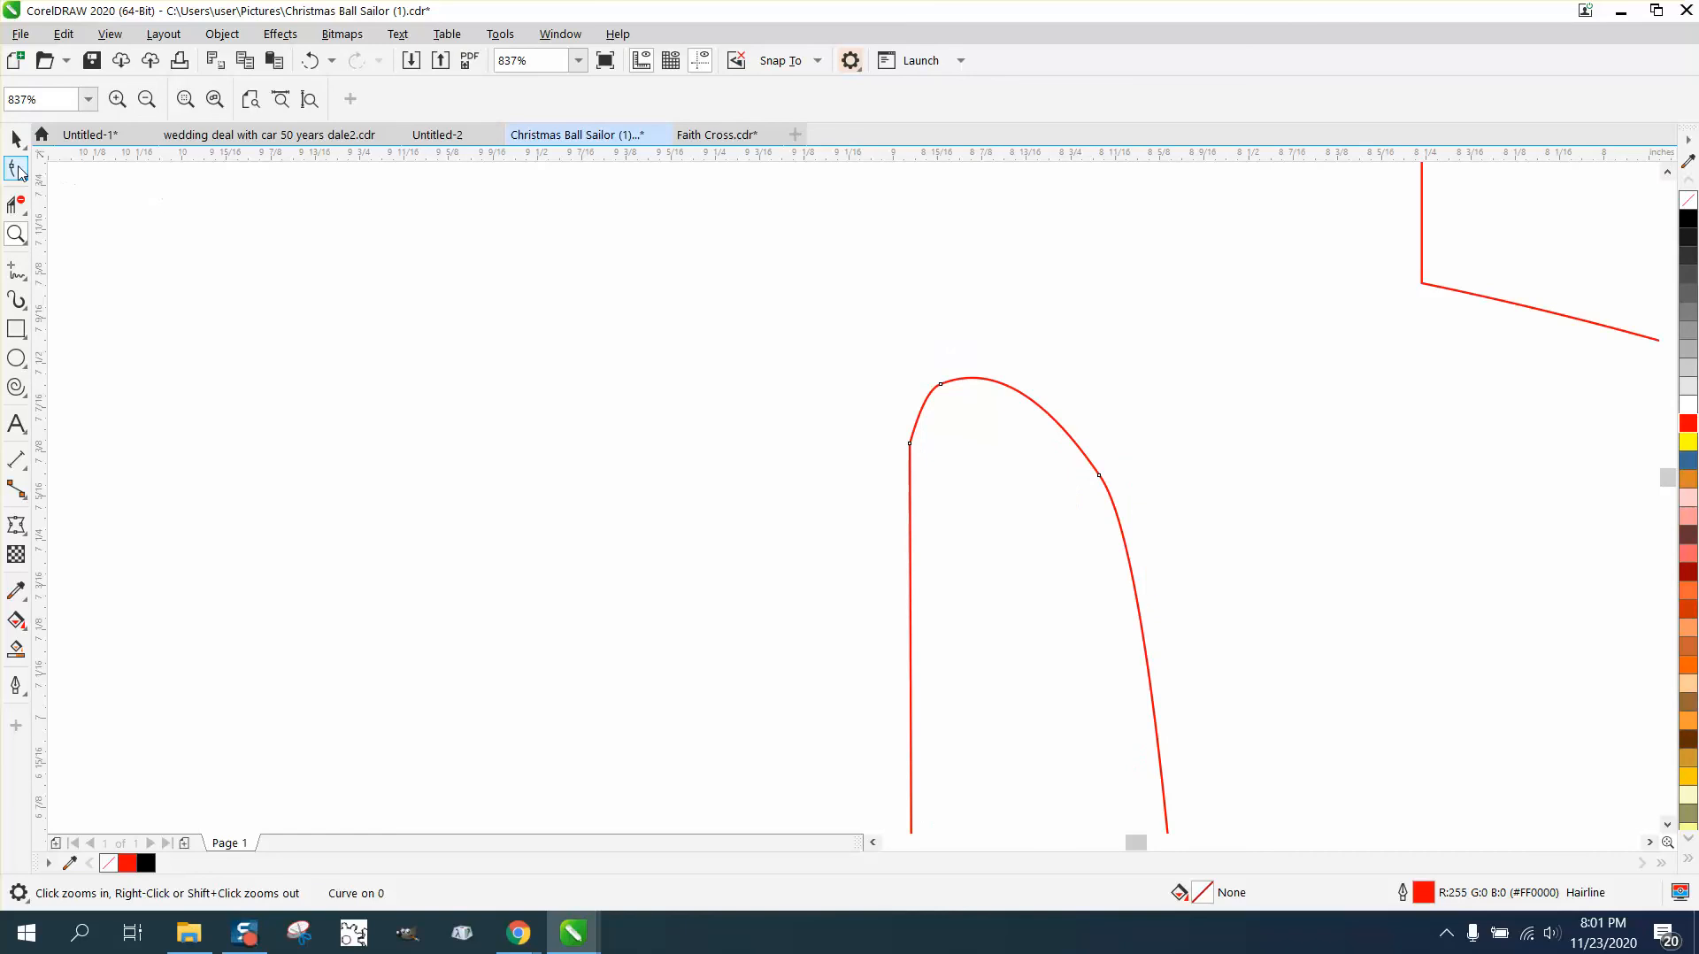
click(941, 384)
key(Delete)
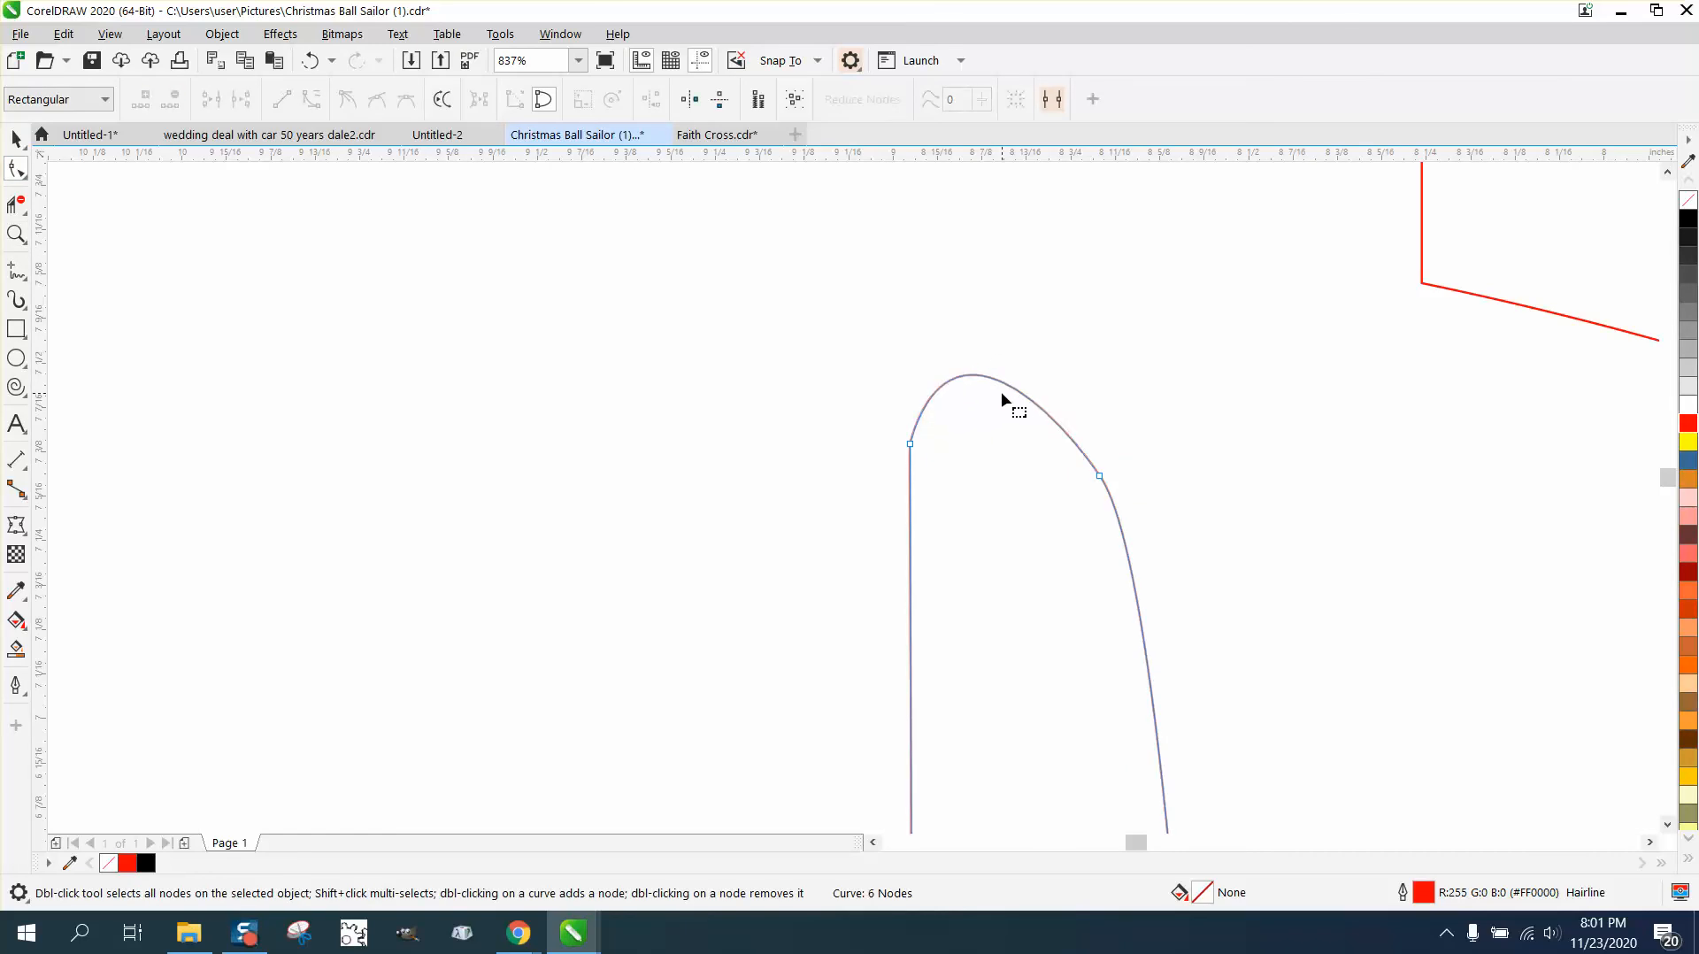
- Adjust the curve handles of the two nodes at the upper end of the l to form a rounder cap
click(910, 443)
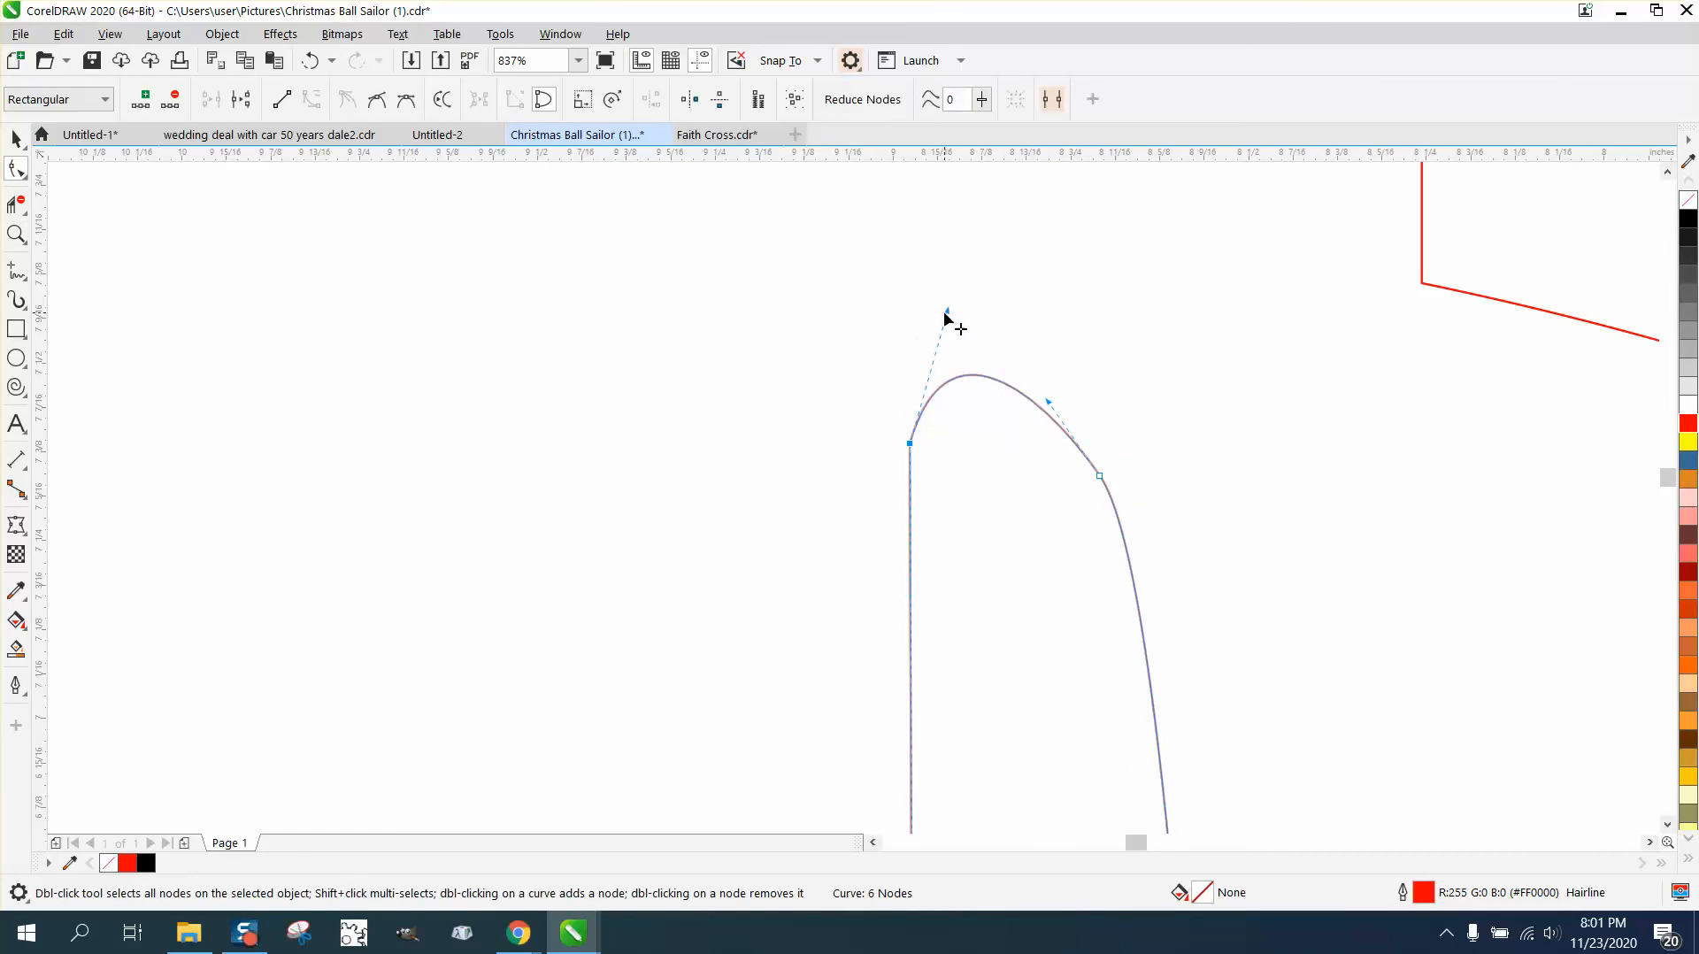
drag(944, 312, 914, 304)
drag(1049, 403, 1077, 379)
scroll(751, 299, down, 4)
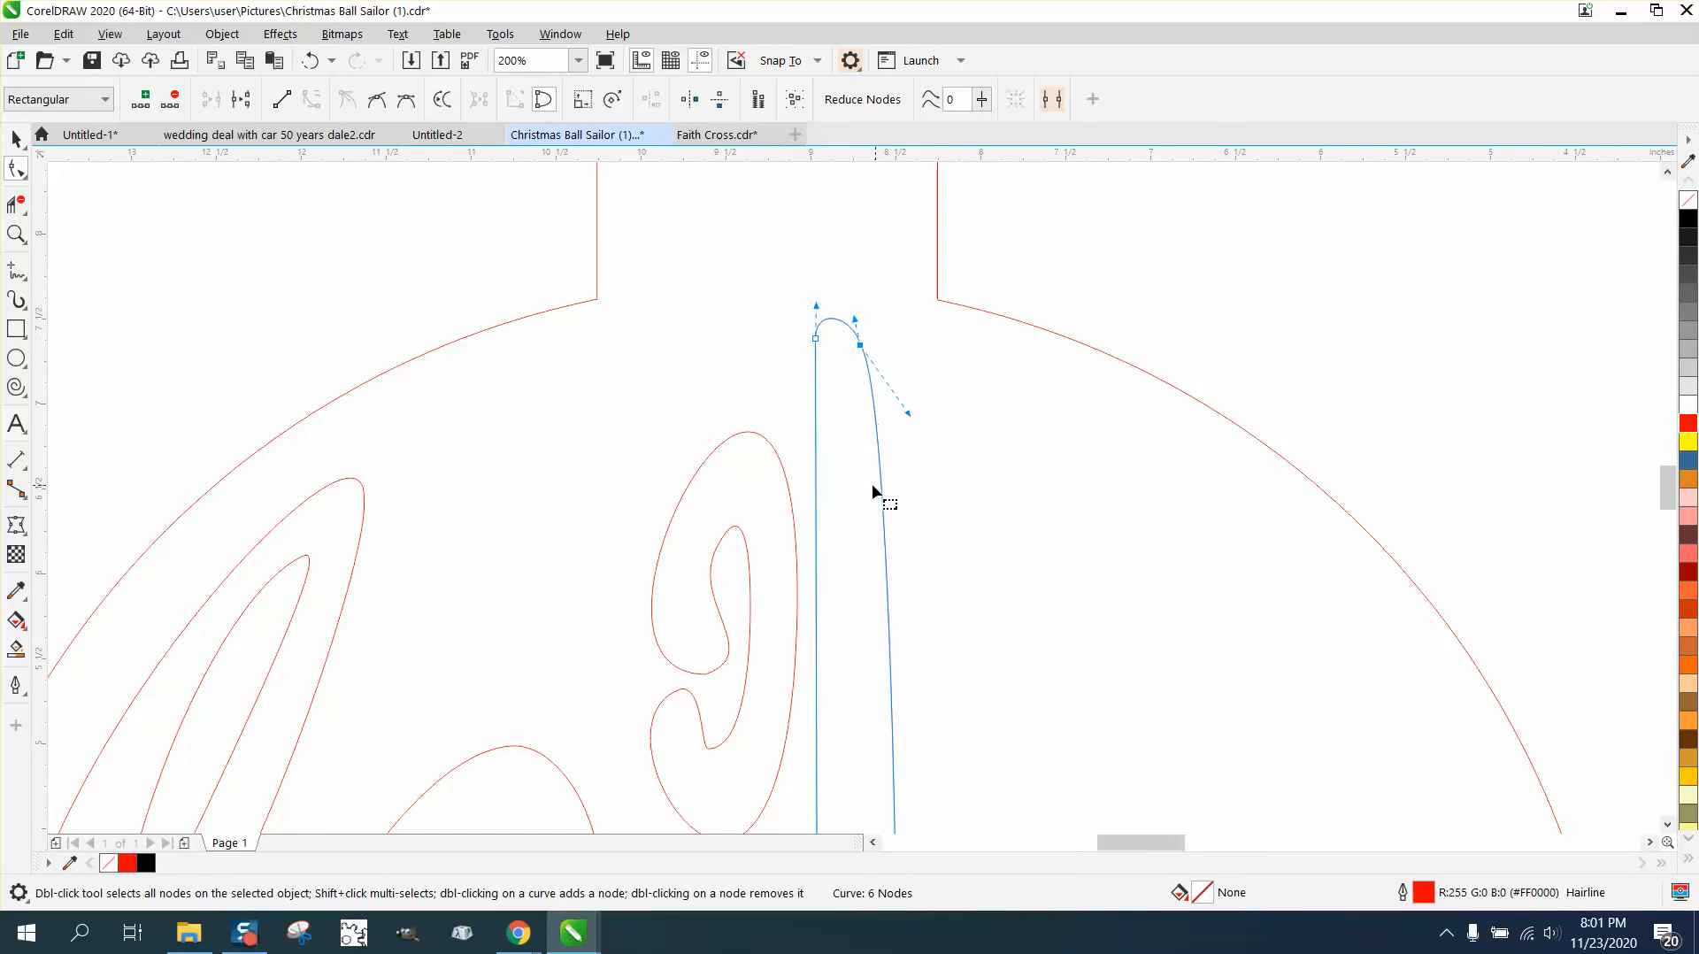
scroll(821, 429, down, 4)
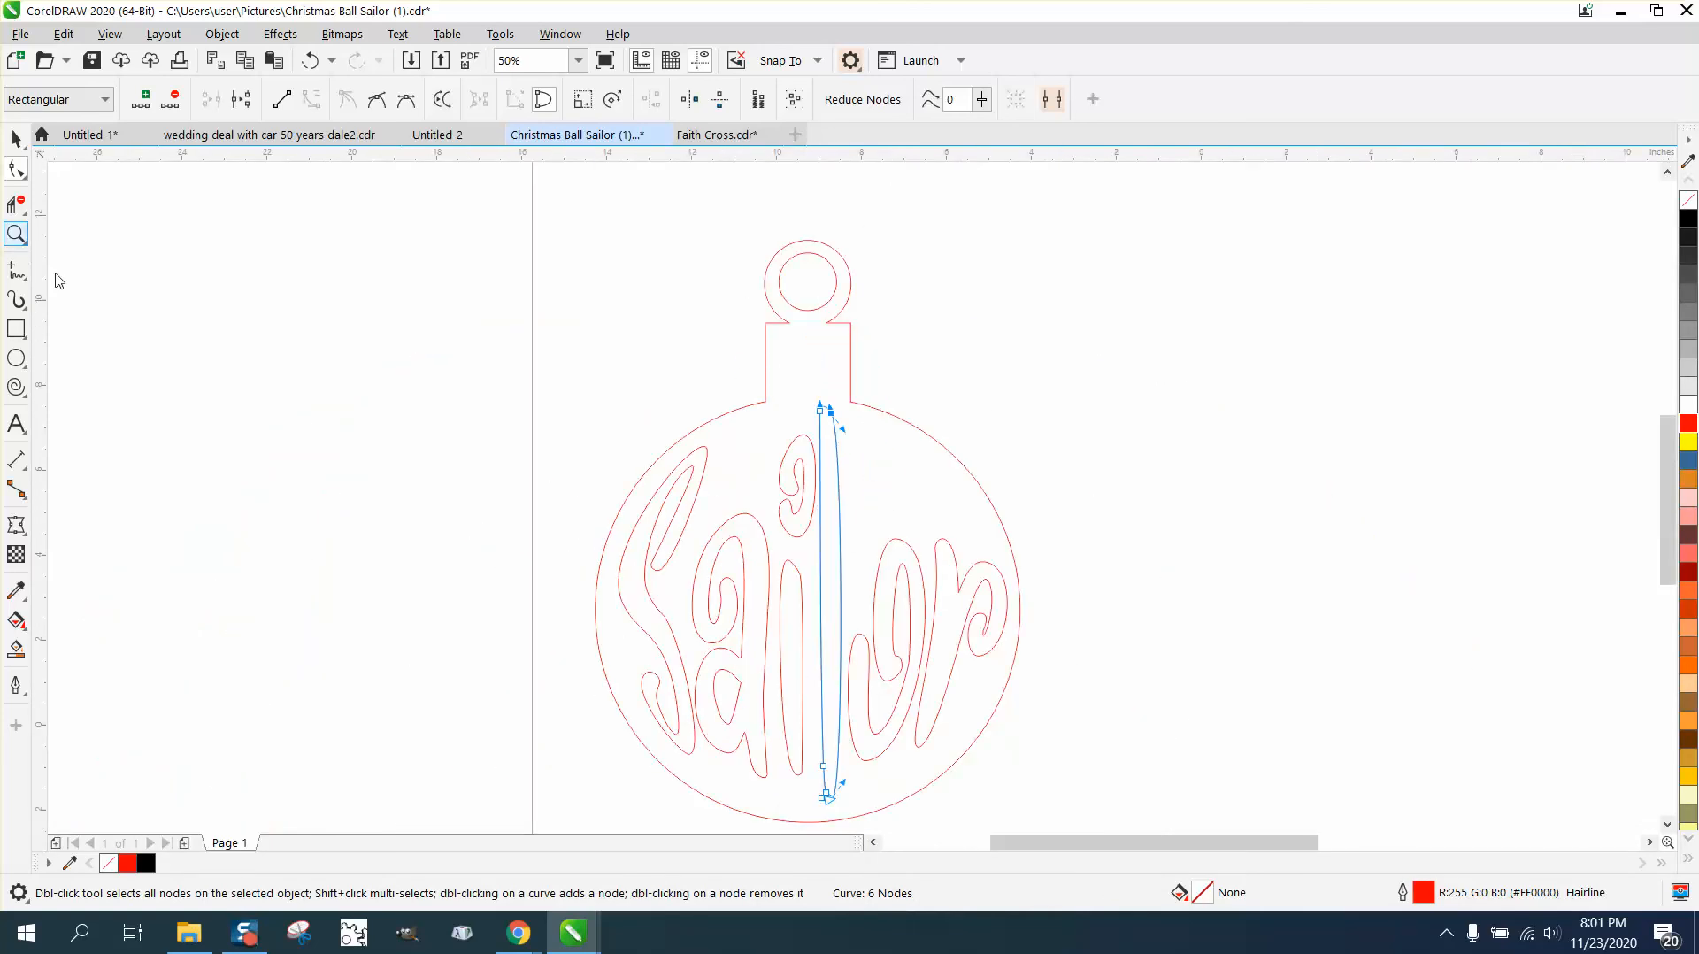
- Delete two surplus nodes at the lower end of the l, one on its side and one at its tip
click(17, 234)
drag(796, 747, 966, 834)
click(16, 168)
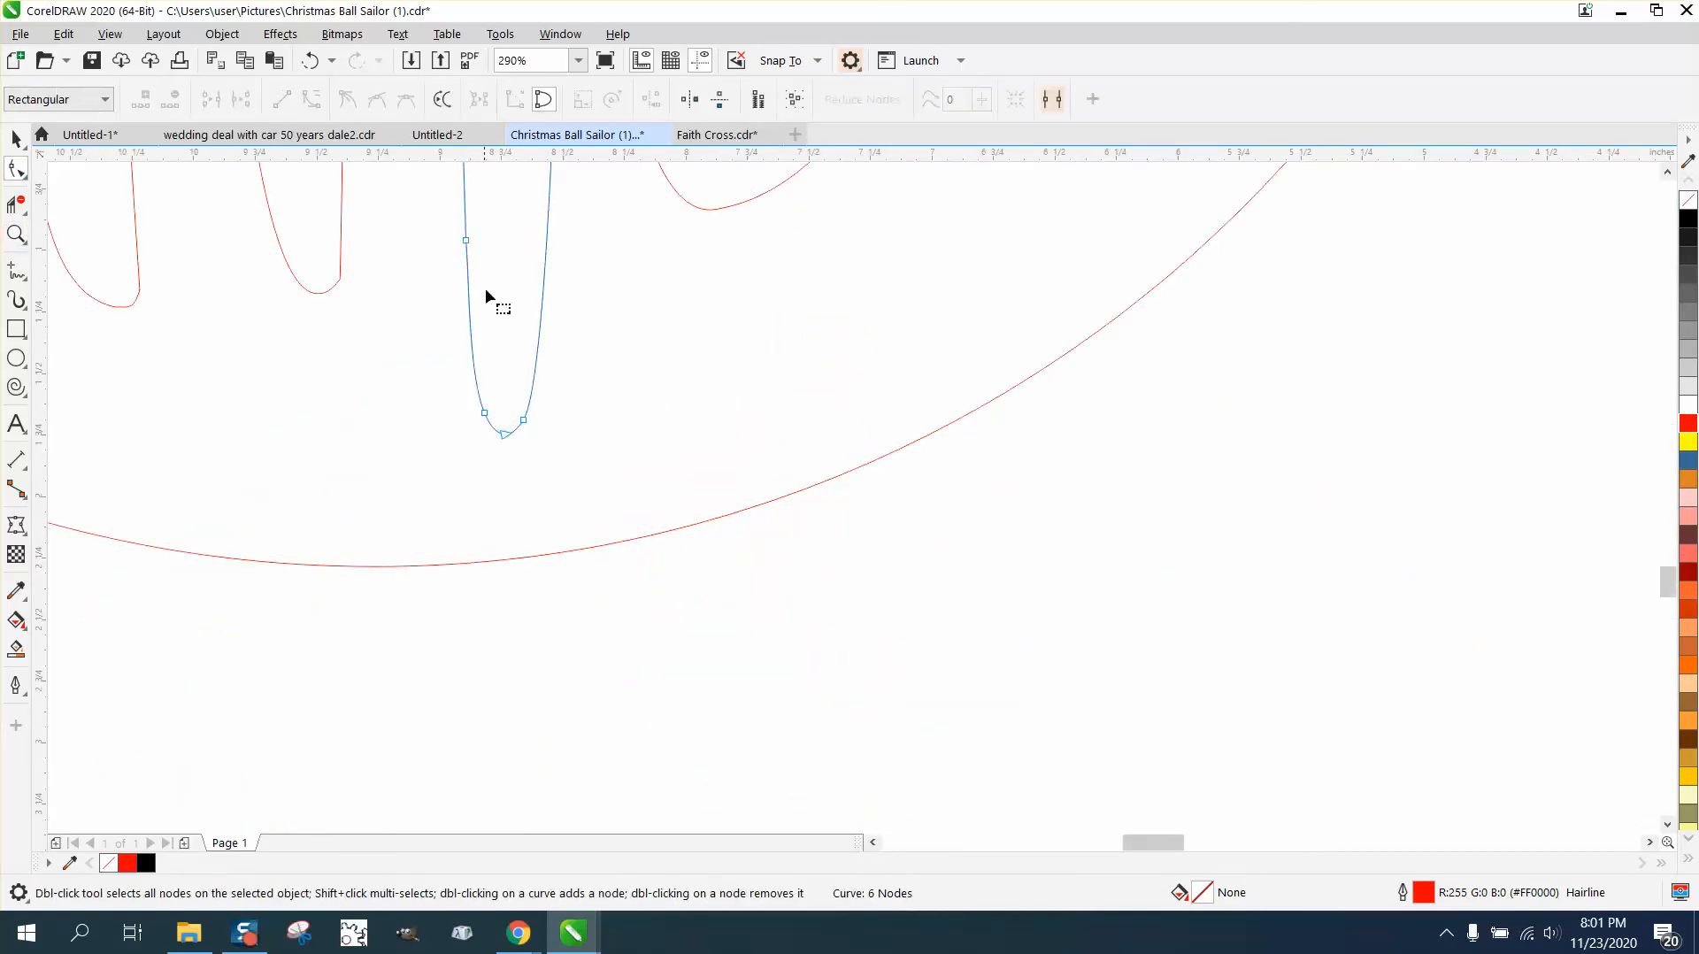
double_click(464, 240)
double_click(504, 433)
click(523, 421)
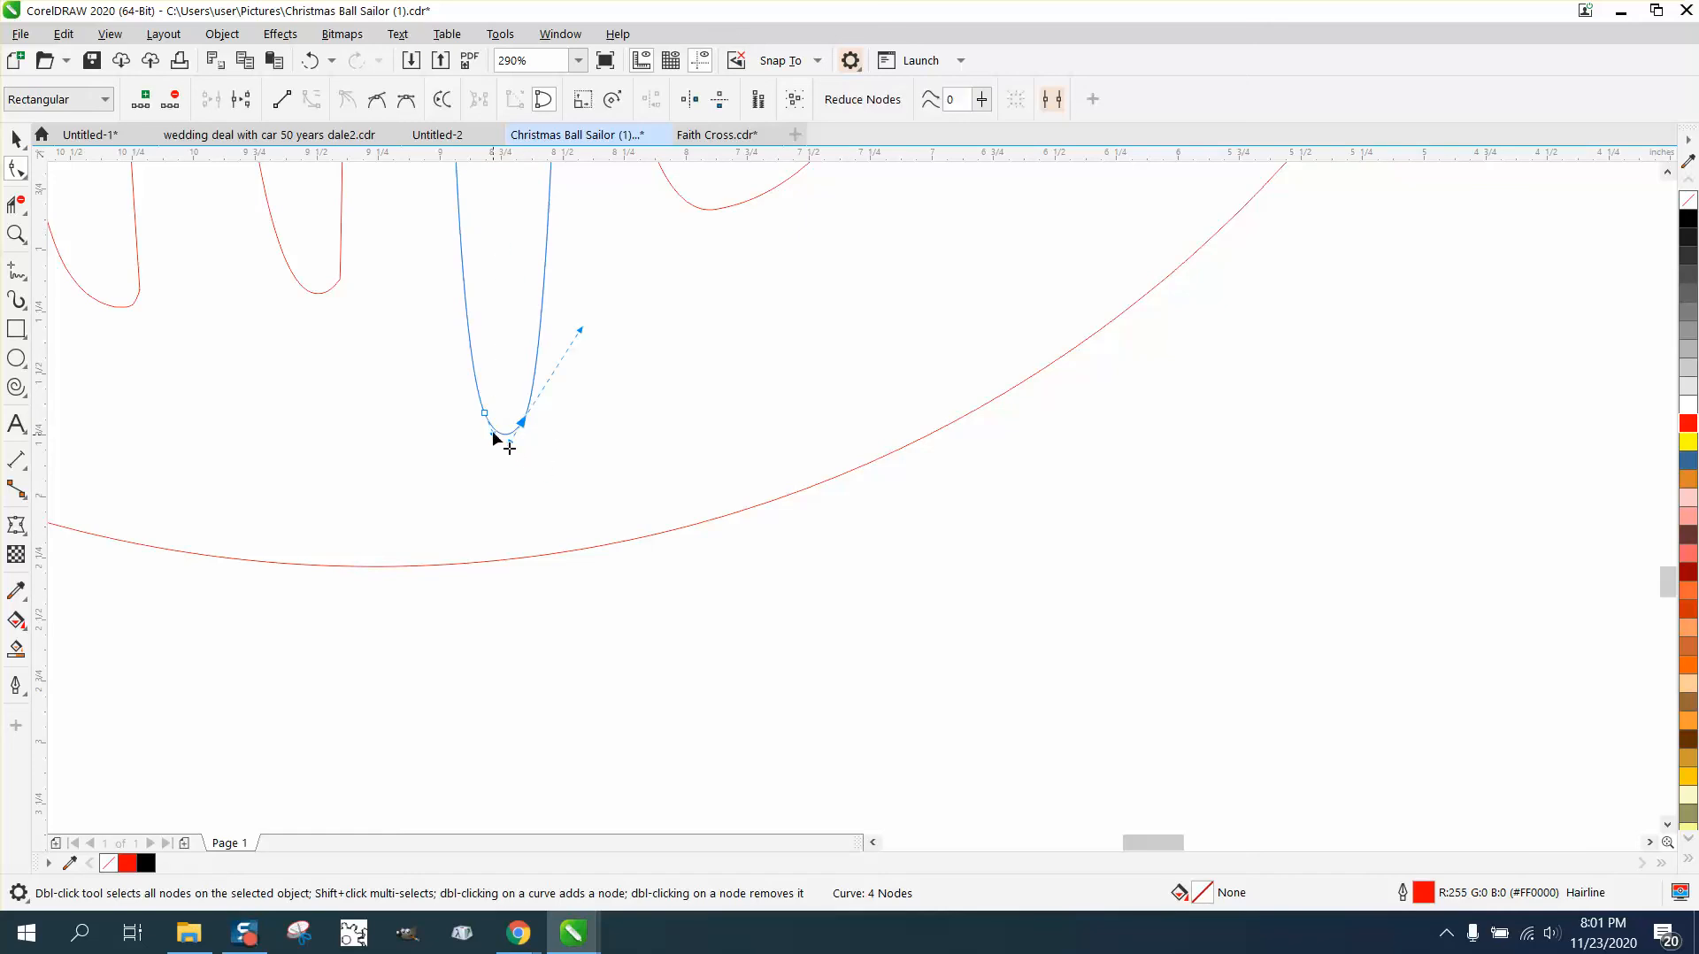
scroll(492, 429, down, 6)
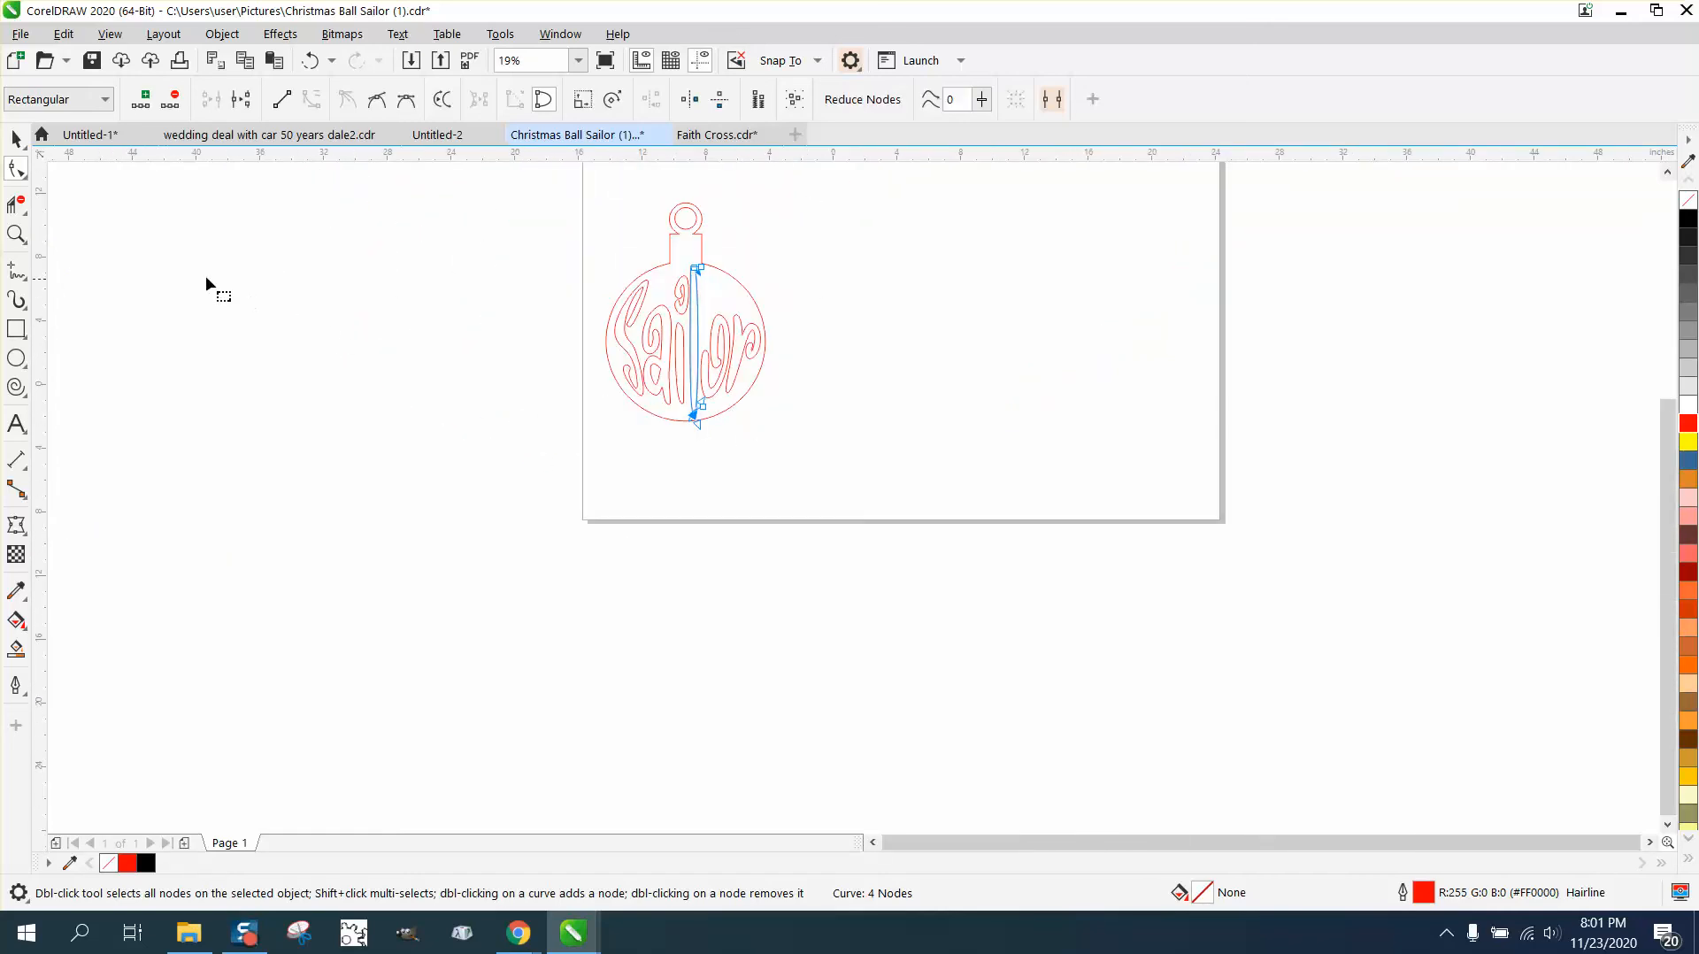
- Select the complete ornament with its lettering and inspect the cleaned-up outlines up close
click(16, 139)
drag(573, 183, 926, 436)
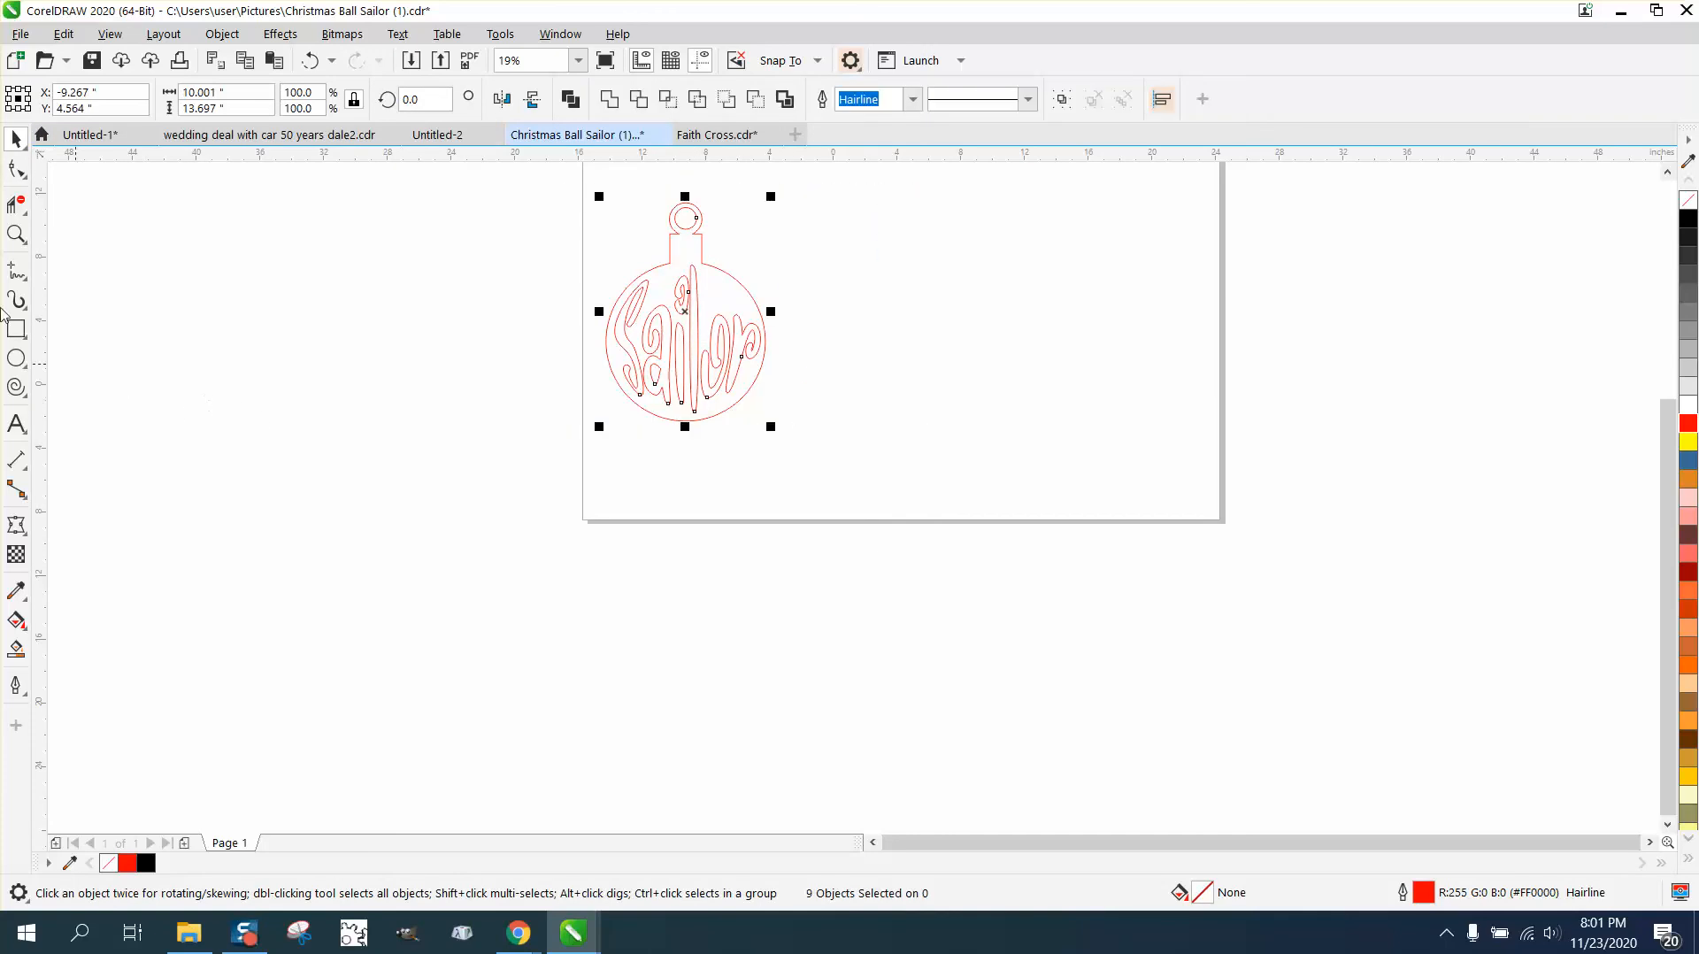
click(15, 235)
drag(577, 221, 864, 440)
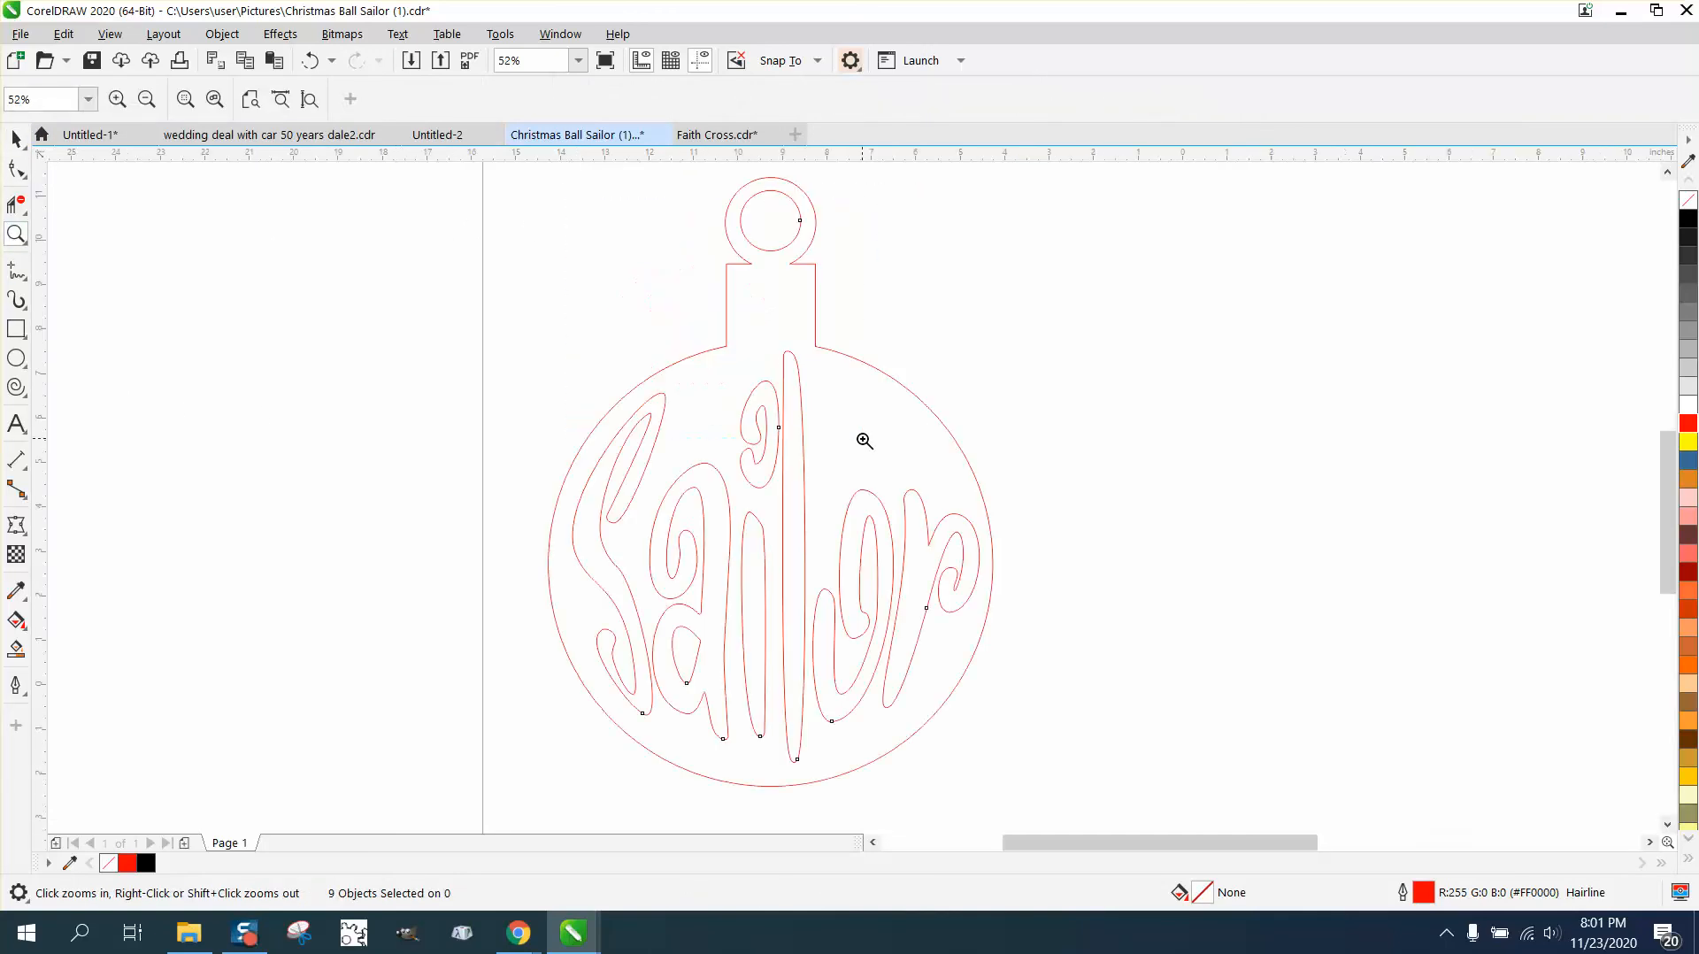